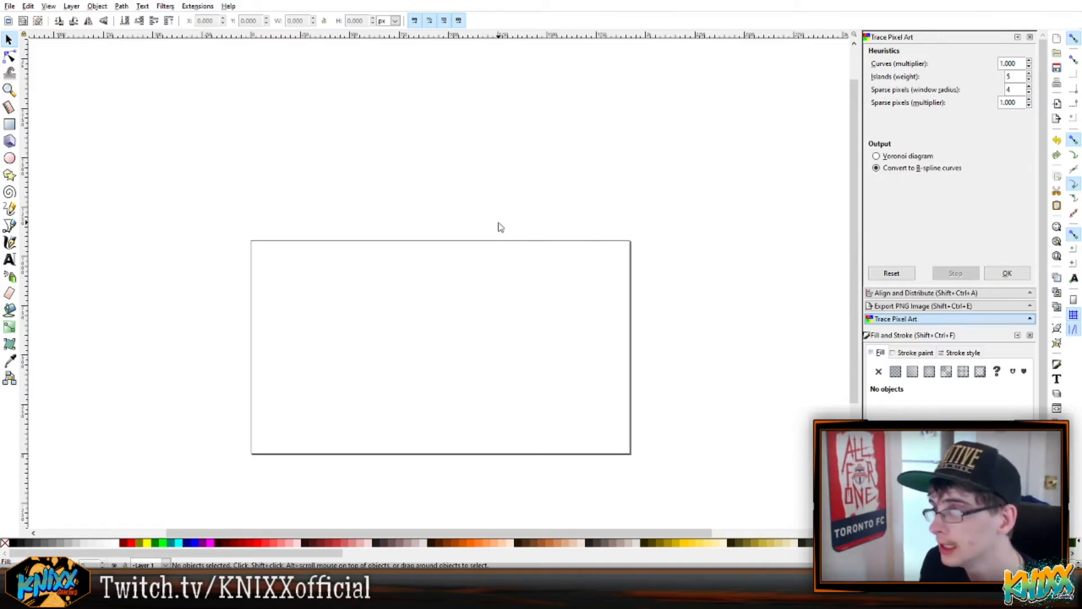
scroll(747, 299, "down", 3)
scroll(748, 299, "up", 5)
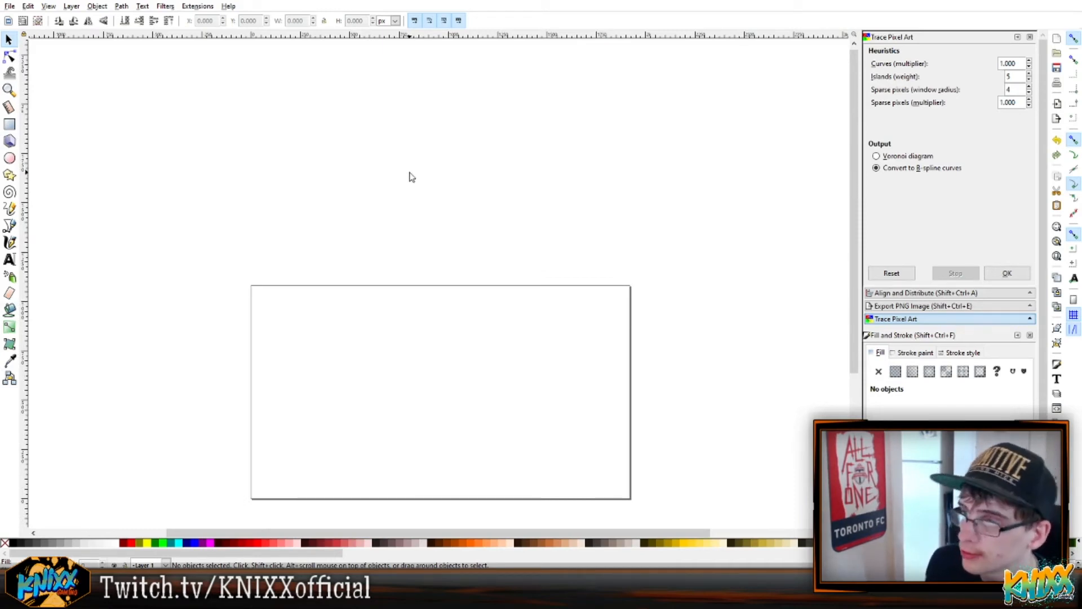
scroll(372, 283, "up", 2)
scroll(373, 283, "down", 7)
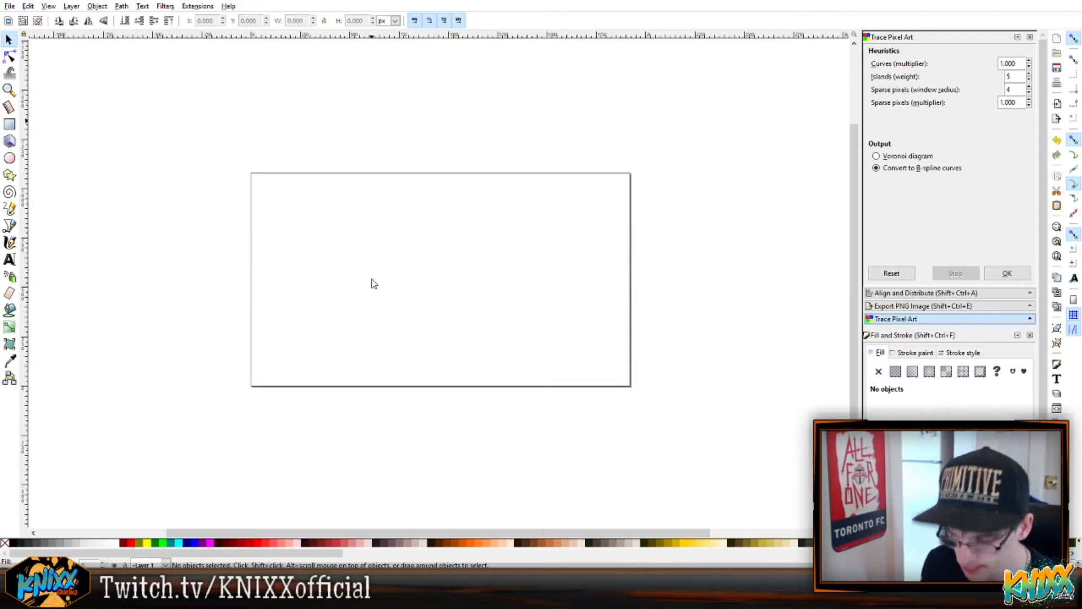
scroll(271, 226, "up", 4)
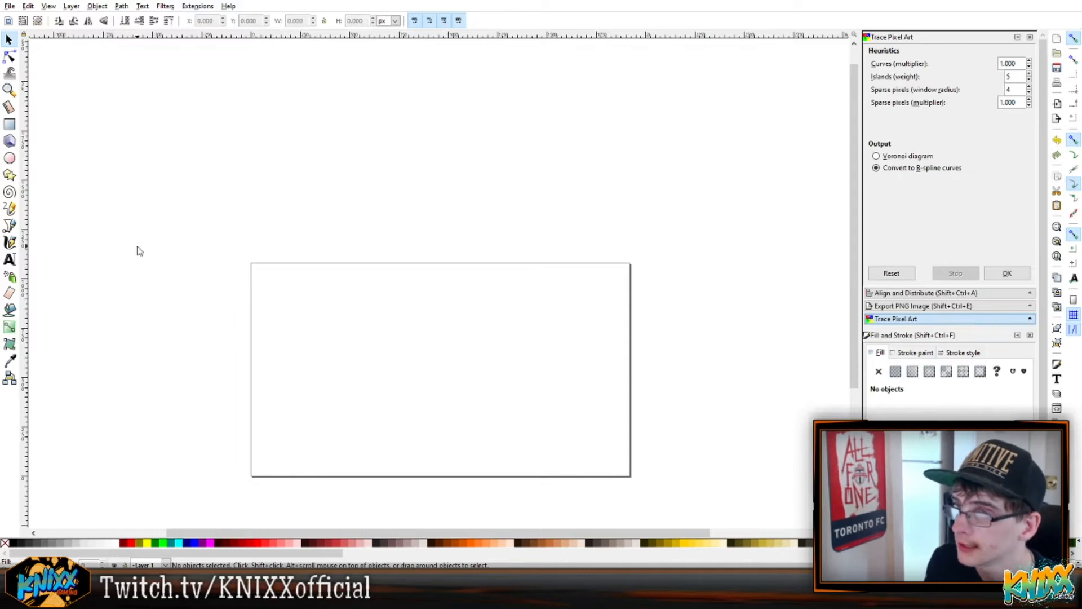
scroll(552, 444, "down", 2)
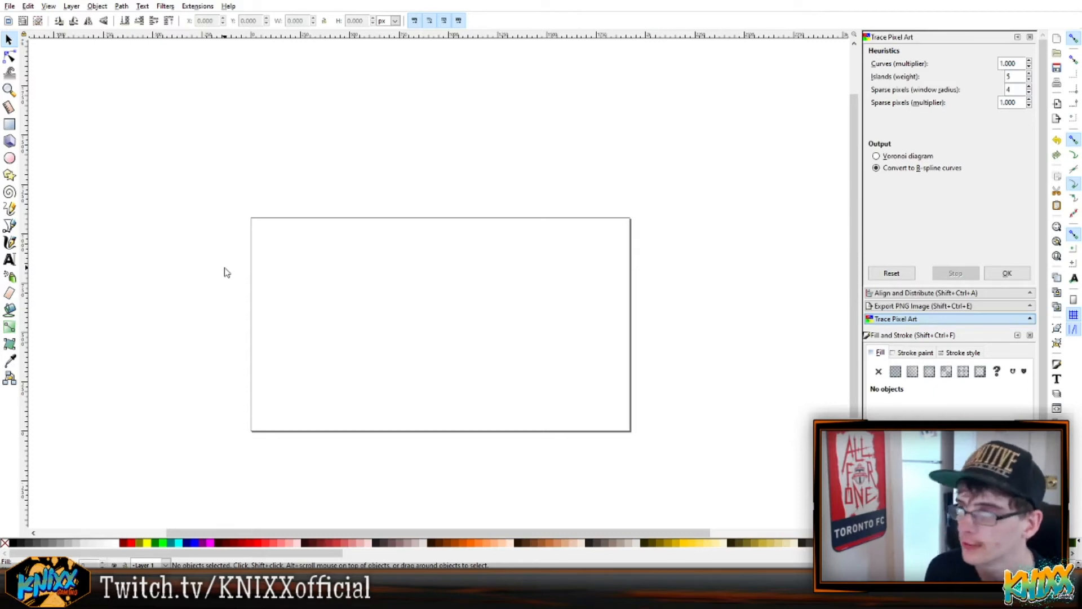
Draw a black rectangle about 863 × 337 px in the page's upper-right area and remove its corner rounding
key("plus")
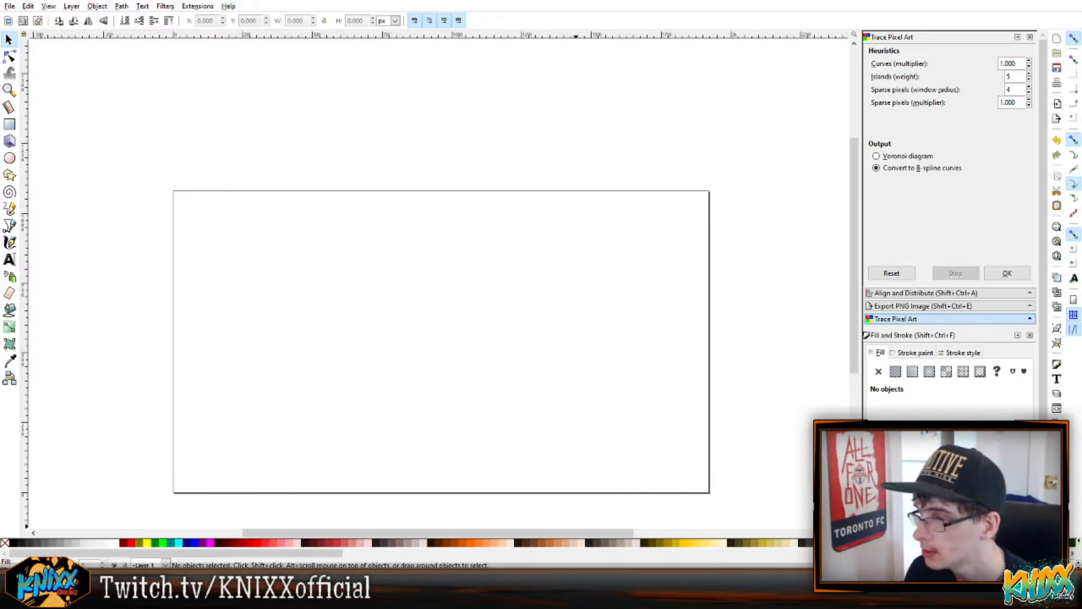
scroll(126, 359, "down", 3)
scroll(125, 359, "up", 2)
left_click(9, 124)
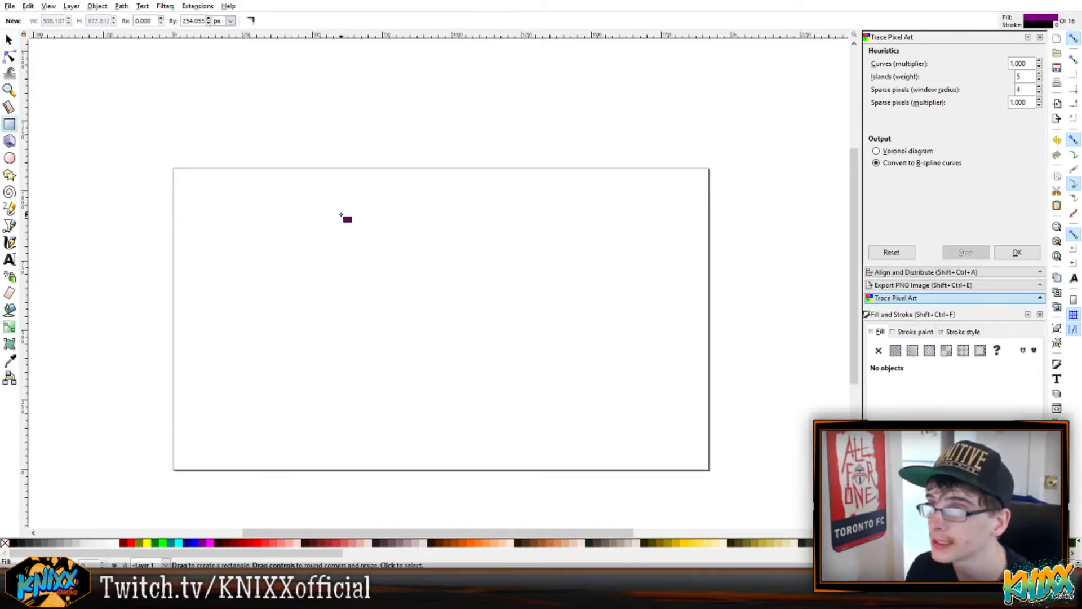
left_click(12, 543)
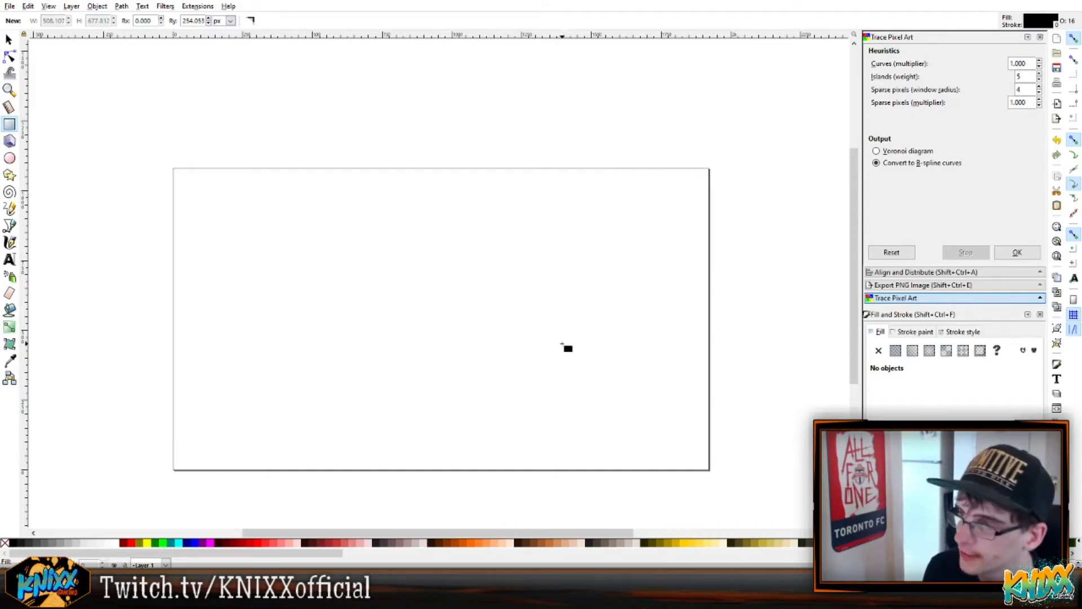
mouse_move(682, 202)
left_mouse_down()
mouse_move(599, 203)
mouse_move(526, 316)
mouse_move(441, 298)
left_mouse_up()
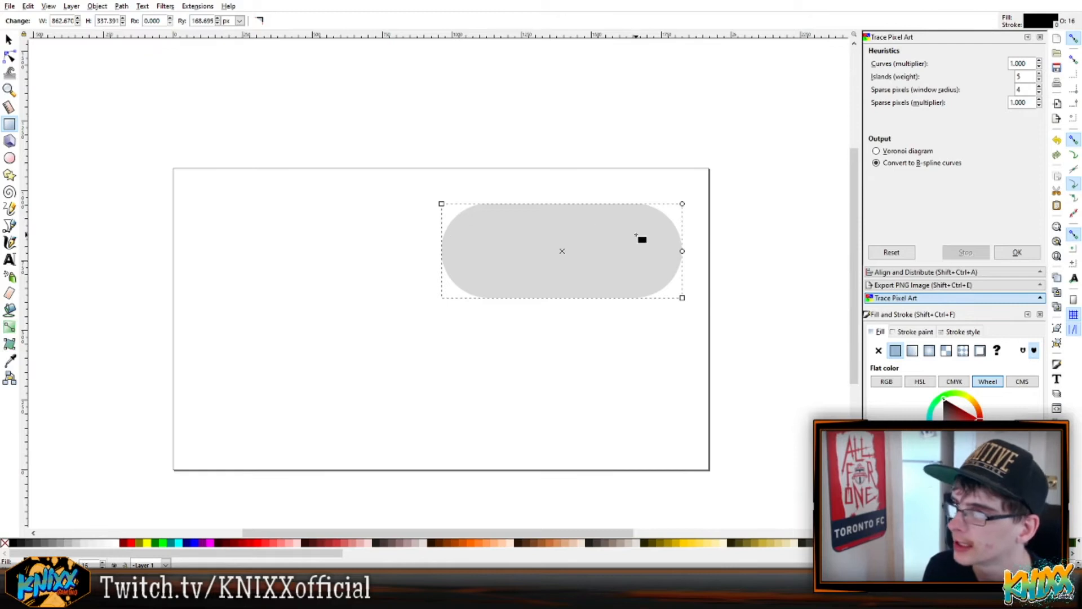
left_click_drag(682, 252, 691, 198)
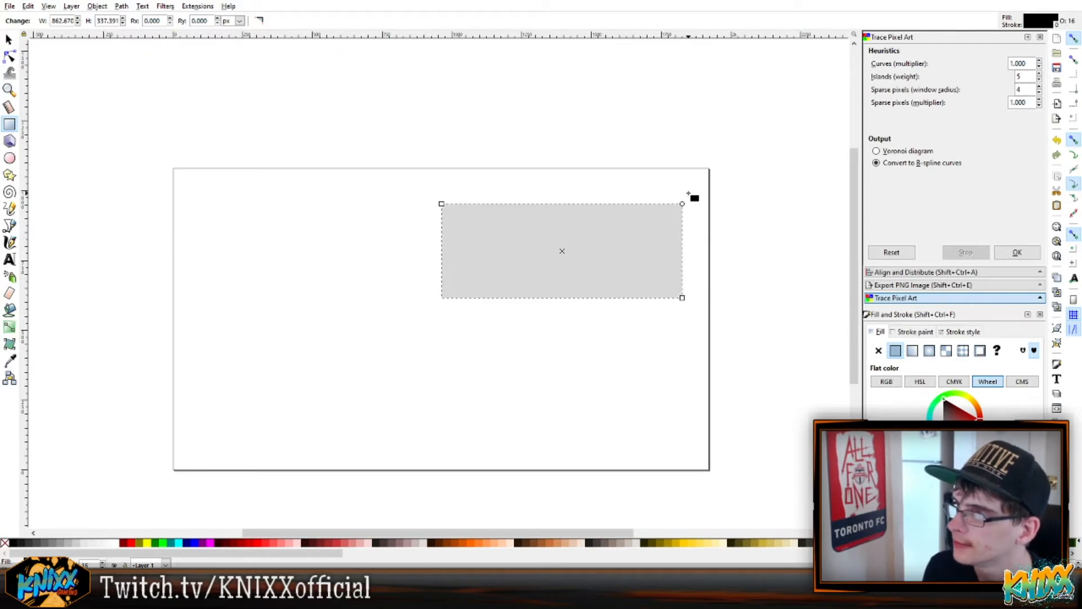
Stretch the rectangle downward to about 424 px high and raise its opacity to 100%
key("s")
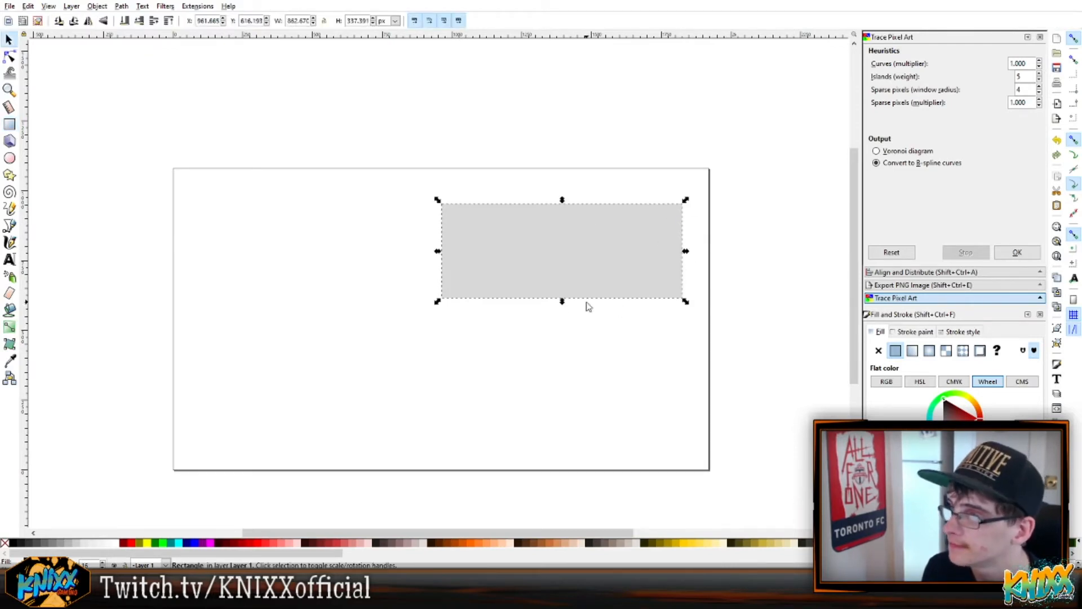
left_click_drag(562, 301, 562, 325)
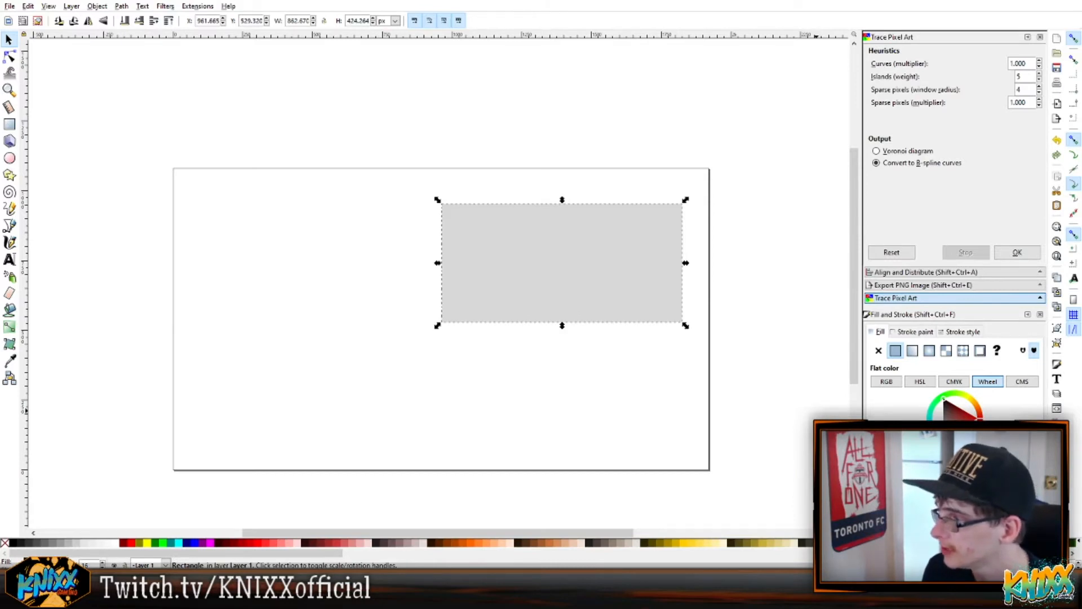
left_click_drag(896, 552, 906, 551)
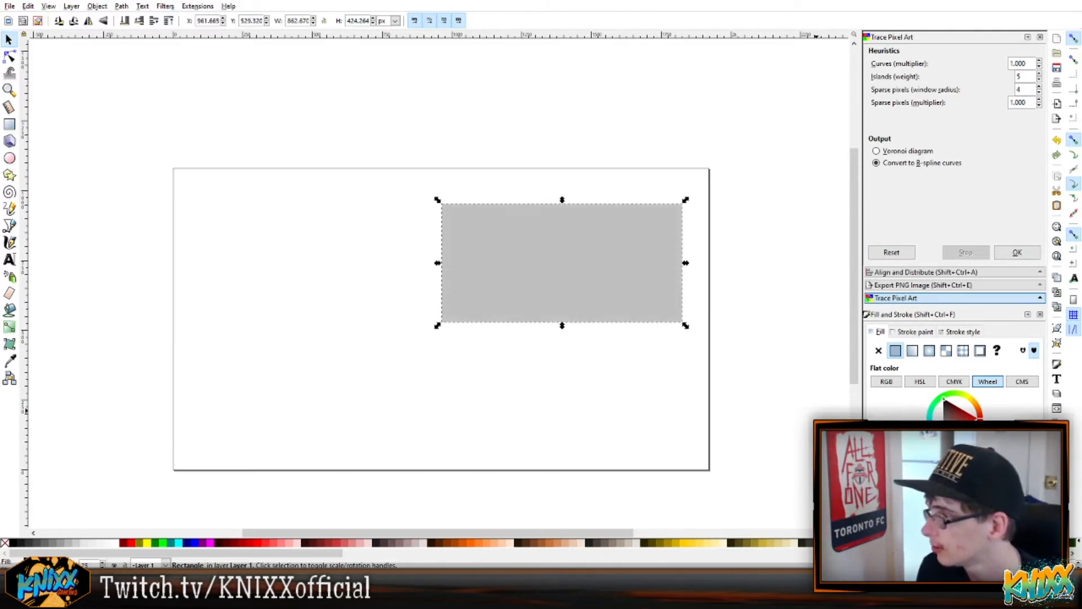
left_click_drag(910, 551, 1040, 551)
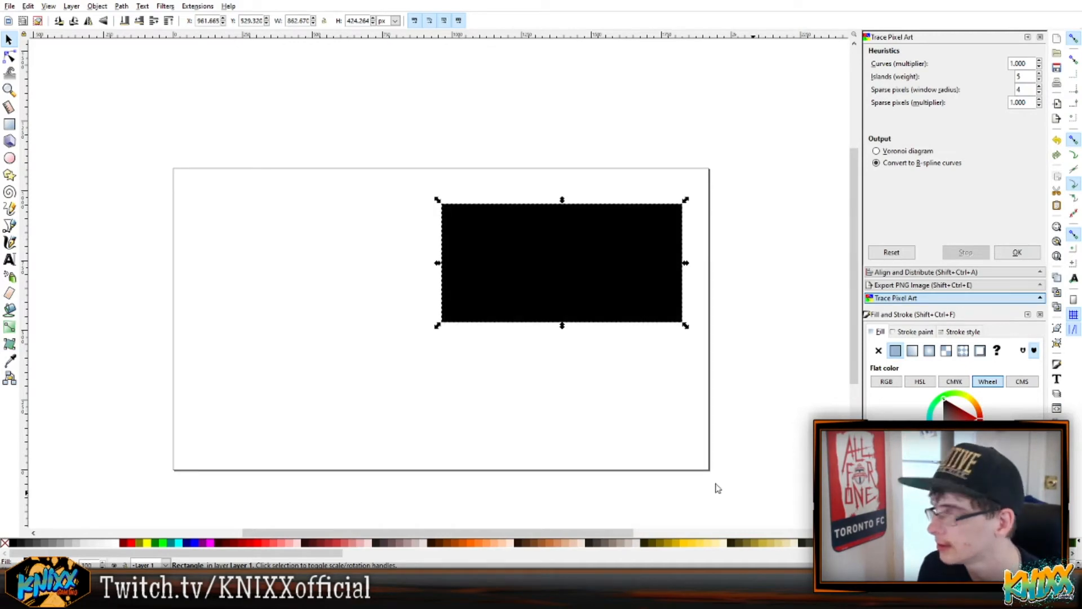
left_click(249, 96)
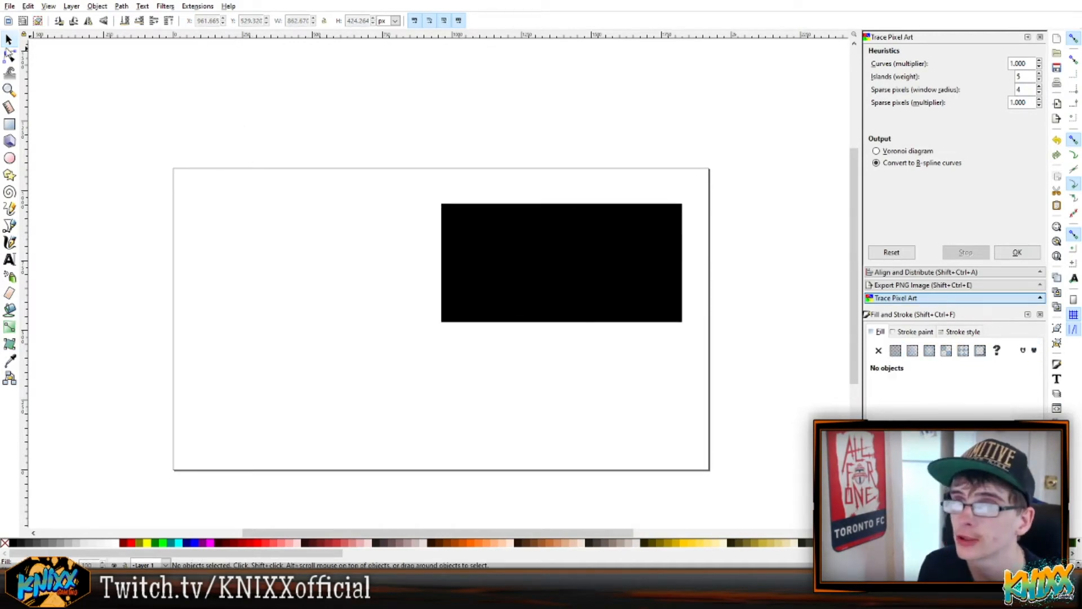
Resize the black rectangle to about 857 × 457 px, keeping its upper-left corner in place
left_click(623, 319)
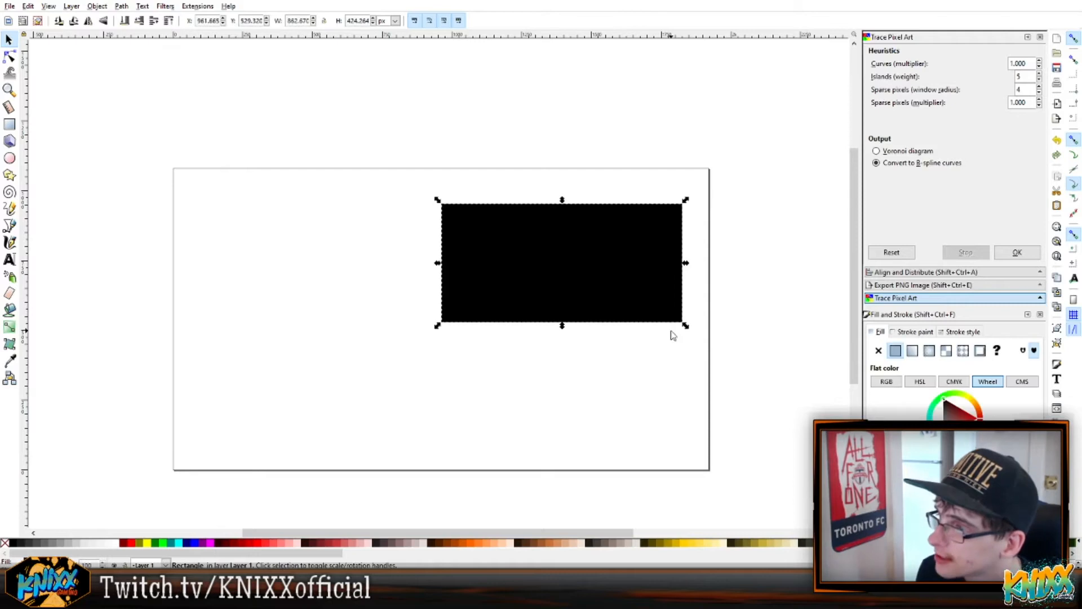
left_click_drag(686, 263, 655, 273)
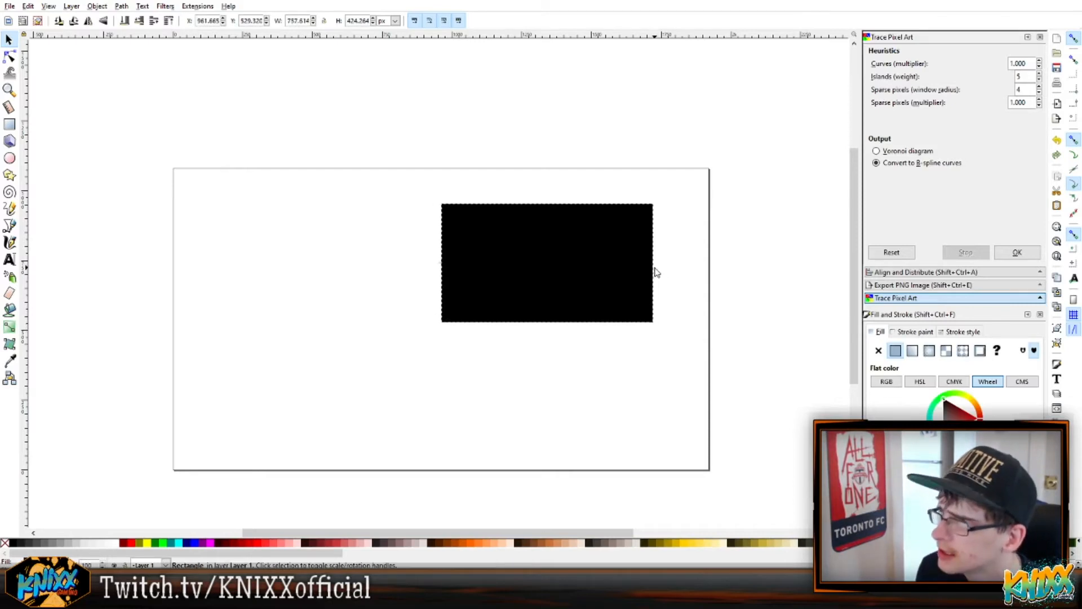
left_click_drag(546, 327, 547, 335)
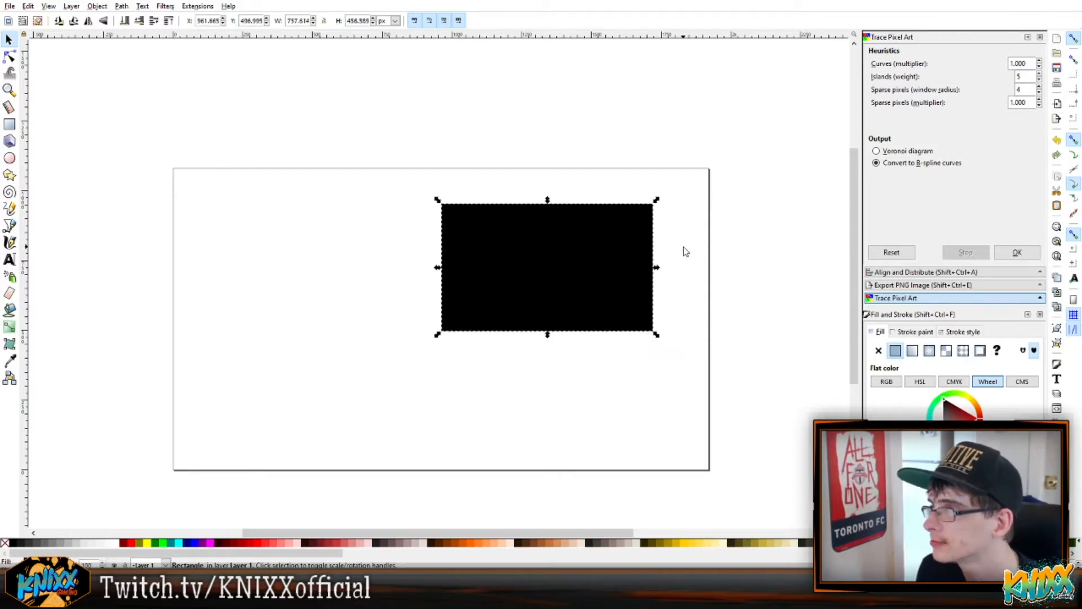
left_click_drag(657, 270, 685, 274)
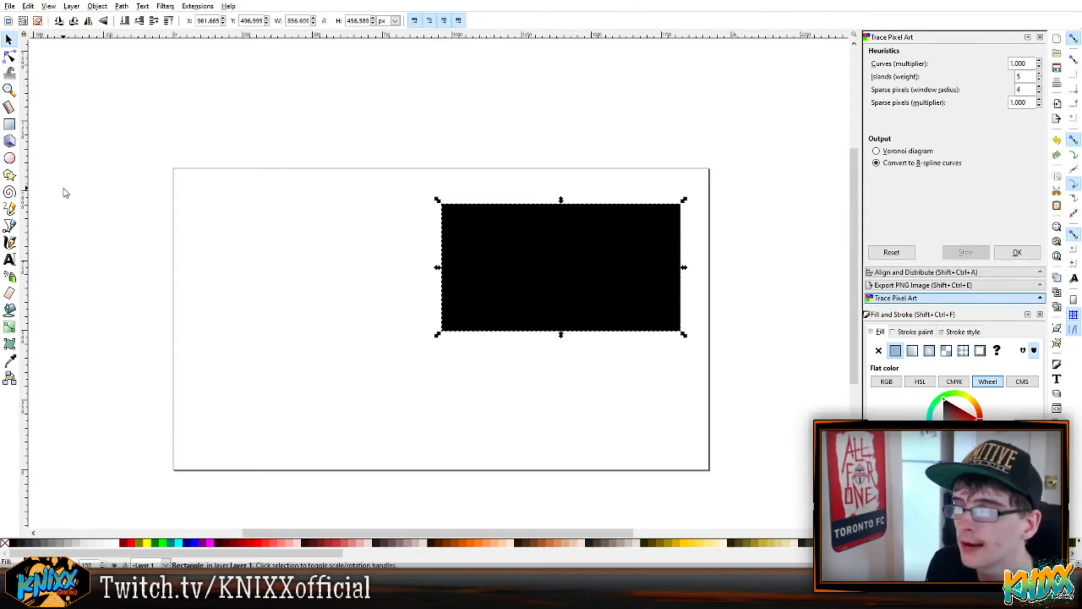
left_click(85, 236)
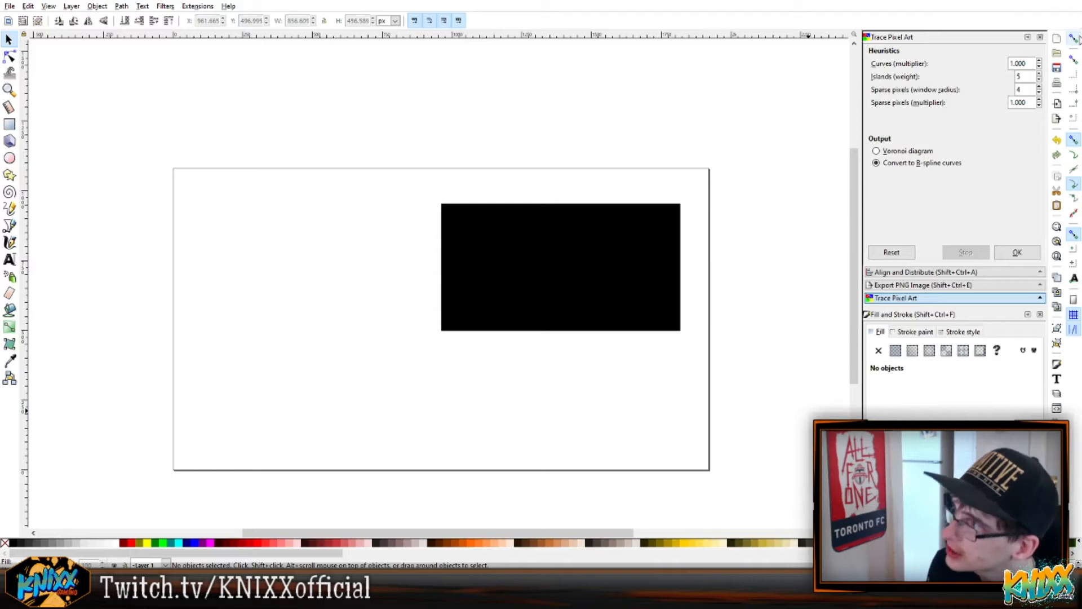
Draw a red rectangle about 838 × 434 px just inside the edges of the black rectangle
left_click(9, 124)
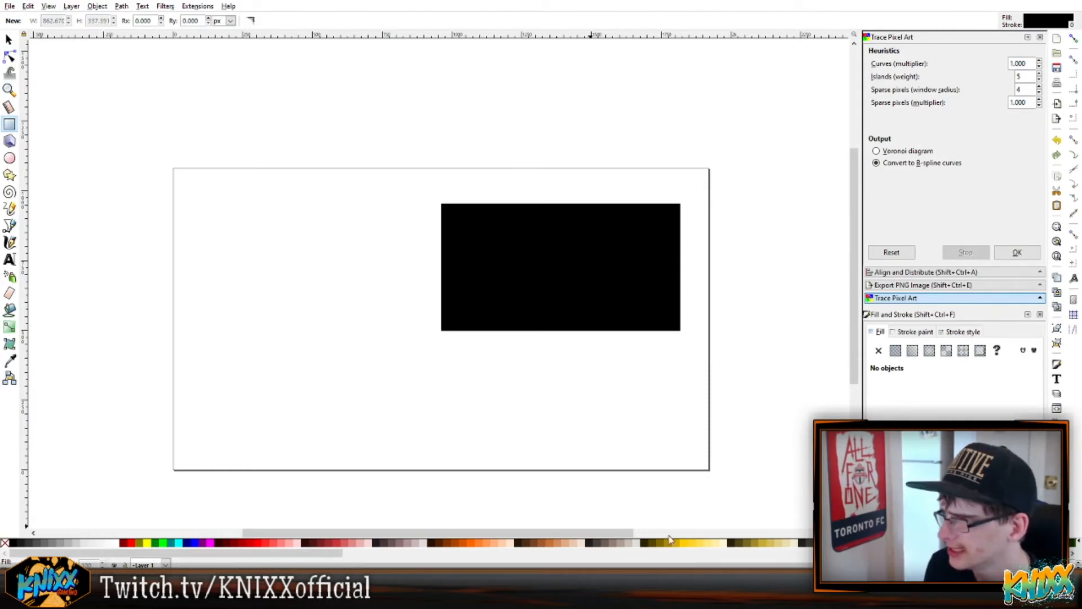
left_click(251, 544)
left_click_drag(257, 544, 680, 329)
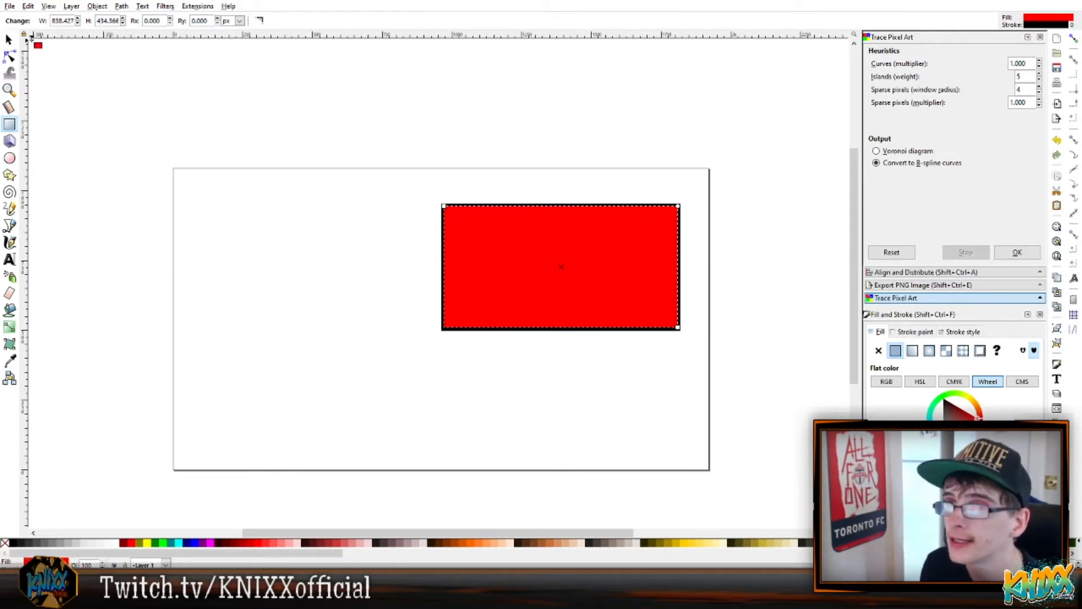
Shrink the red rectangle from all four sides to about 816 × 416 px for an even black border
left_click(9, 38)
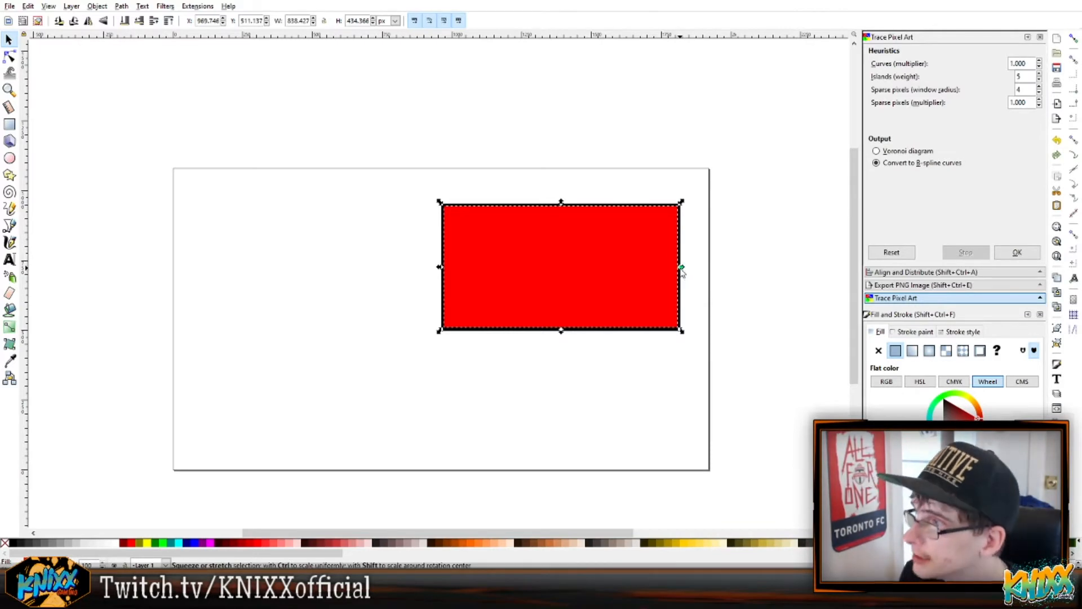
left_click_drag(683, 269, 678, 269)
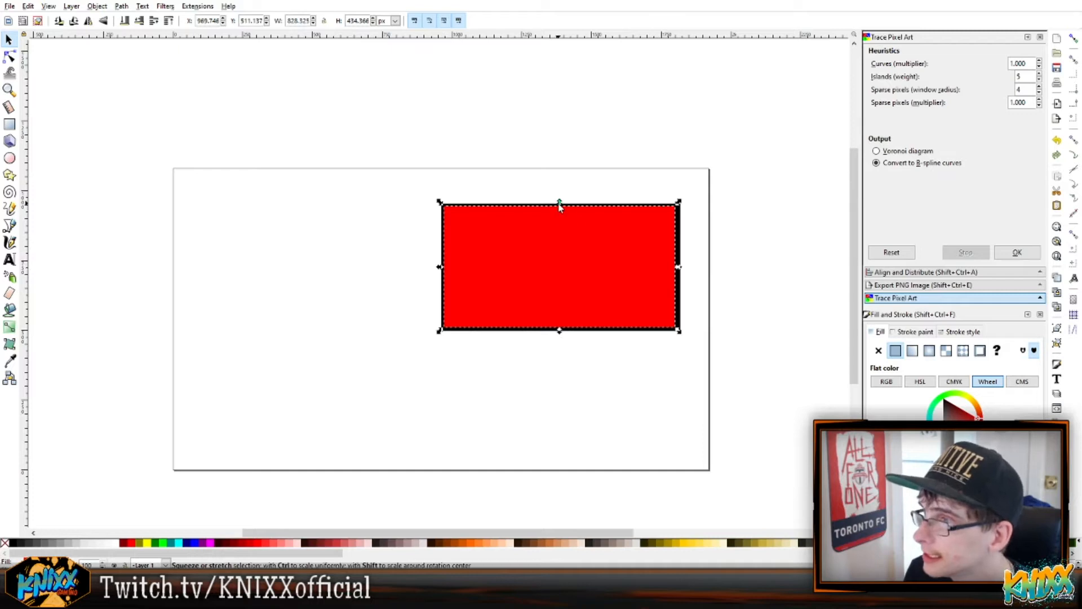
left_click_drag(561, 207, 563, 210)
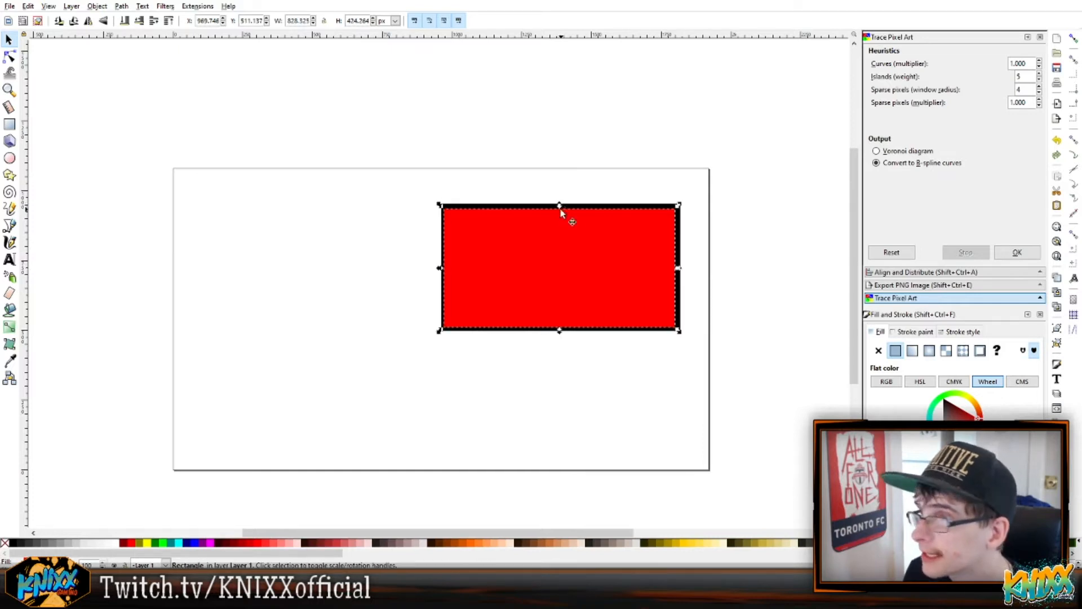
left_click_drag(440, 268, 441, 269)
left_click_drag(562, 333, 566, 331)
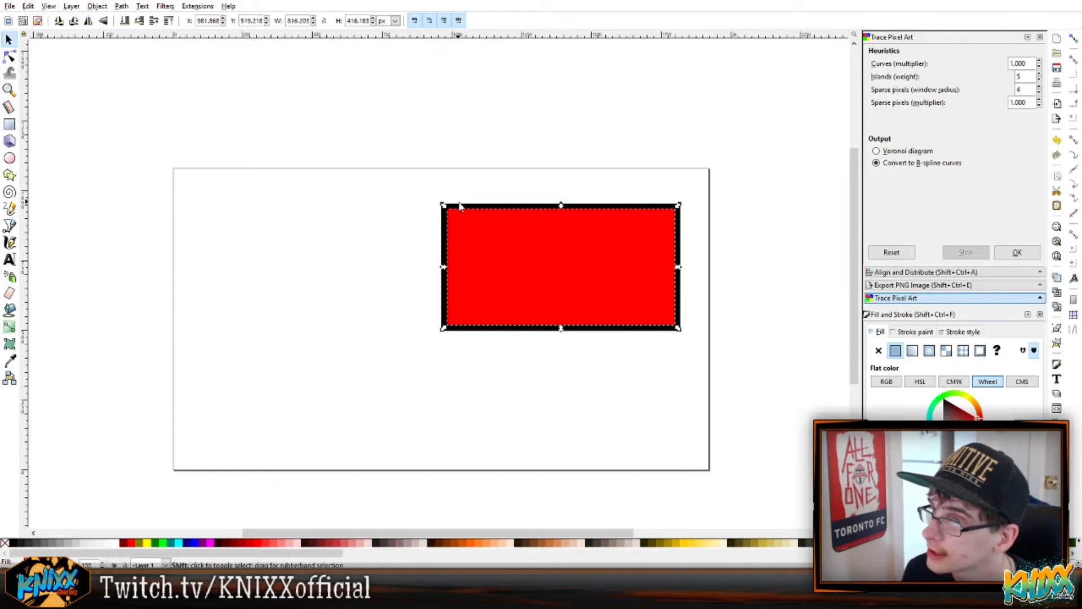
Vertically centre both rectangles on each other and subtract the red one from the black one with Difference
key("ctrl+a")
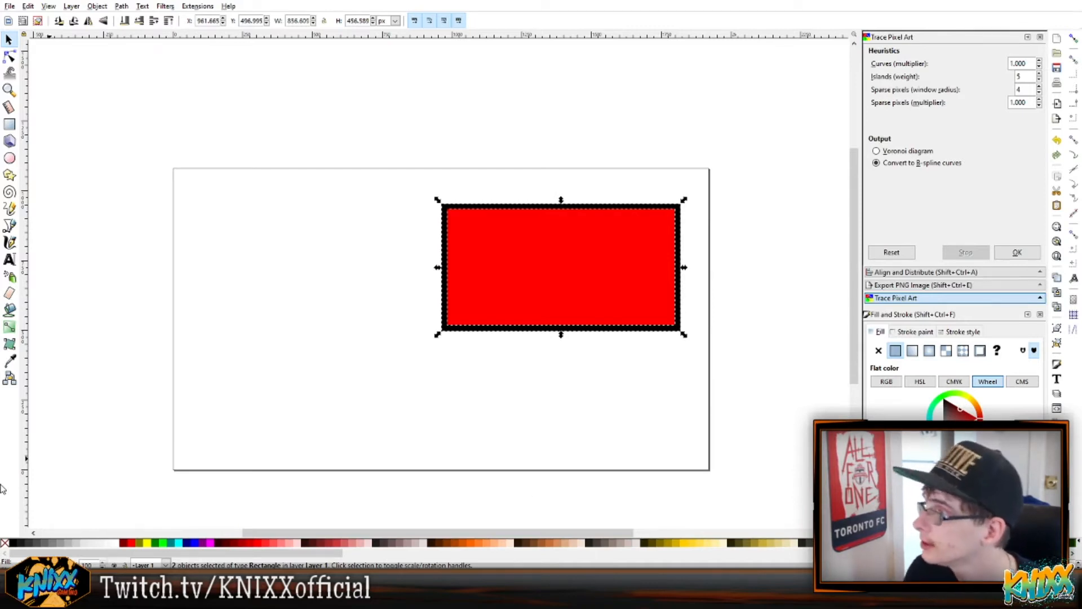
left_click(940, 273)
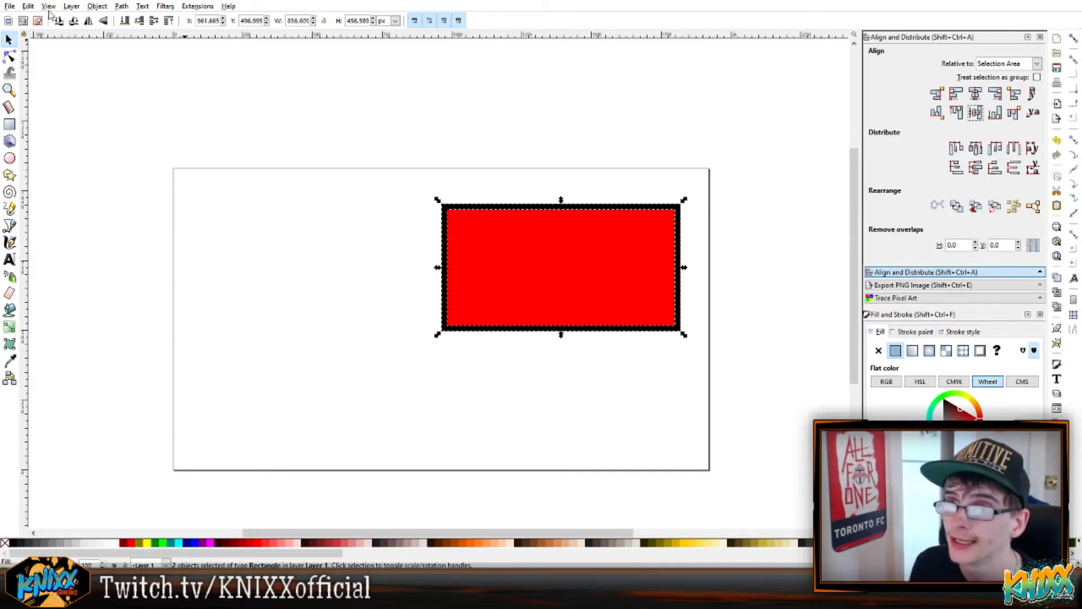
left_click(119, 6)
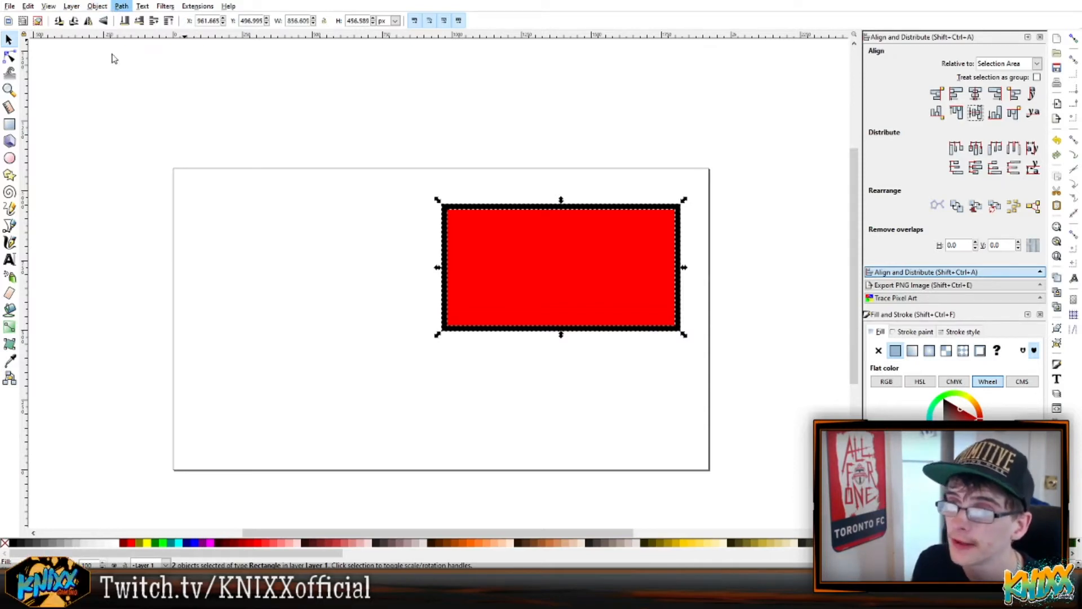
left_click(189, 116)
left_click(345, 237)
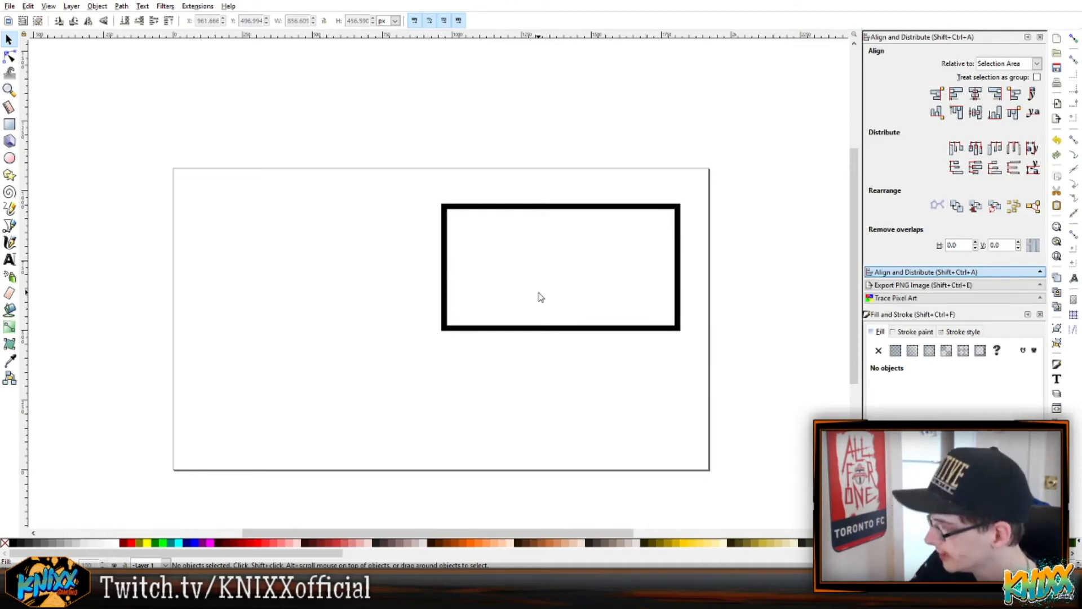
Move the black frame to the page's lower-left area and enlarge it to about 952 × 580 px
left_click(558, 212)
mouse_move(563, 213)
left_mouse_down()
mouse_move(341, 305)
mouse_move(335, 332)
left_mouse_up()
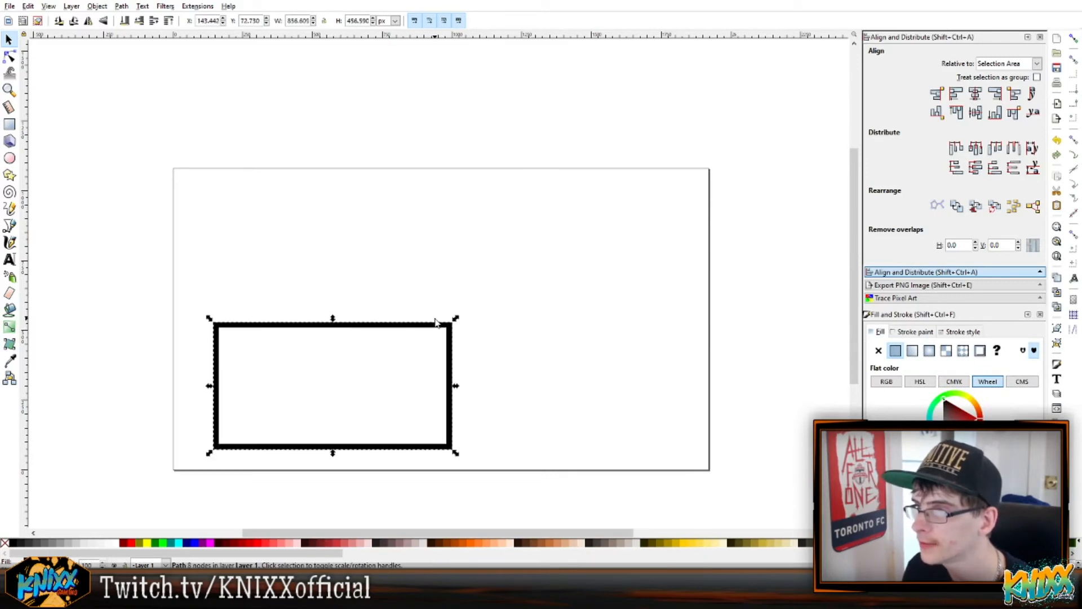
left_click_drag(456, 319, 483, 290)
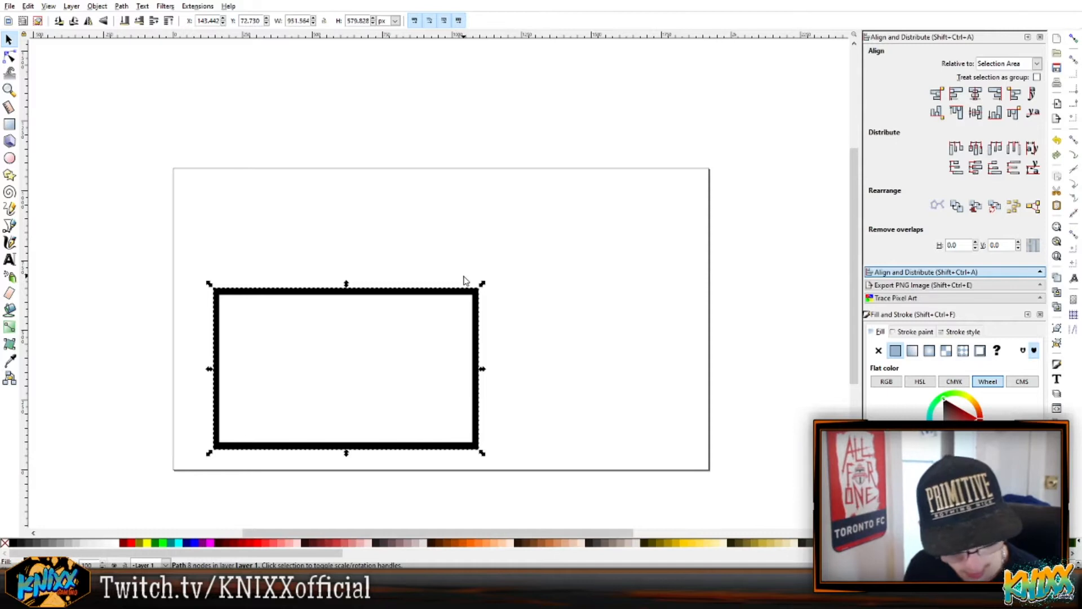
scroll(464, 281, "up", 2)
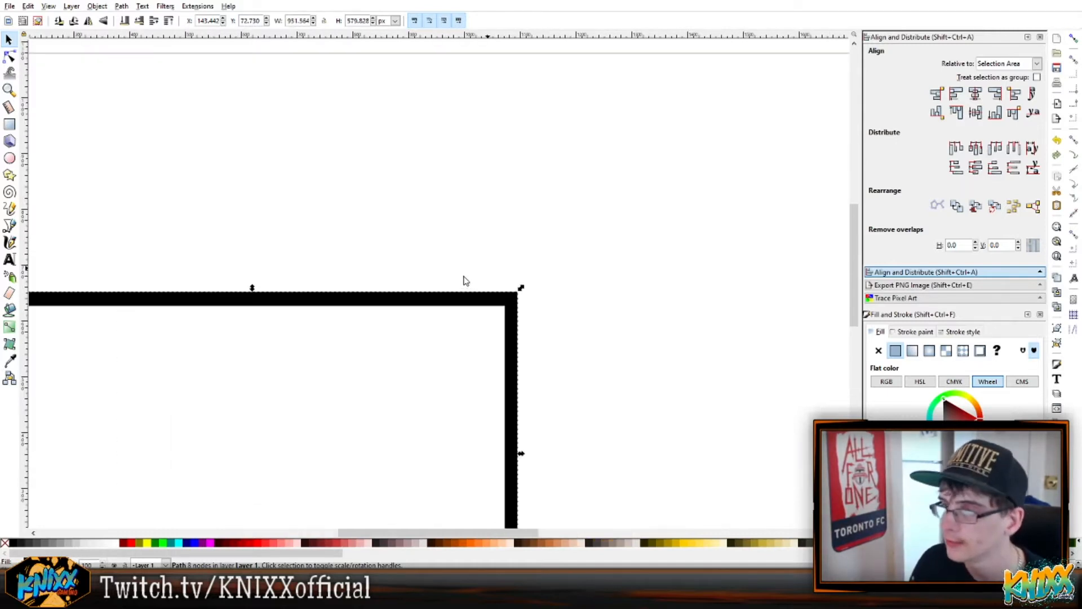
scroll(455, 266, "down", 2)
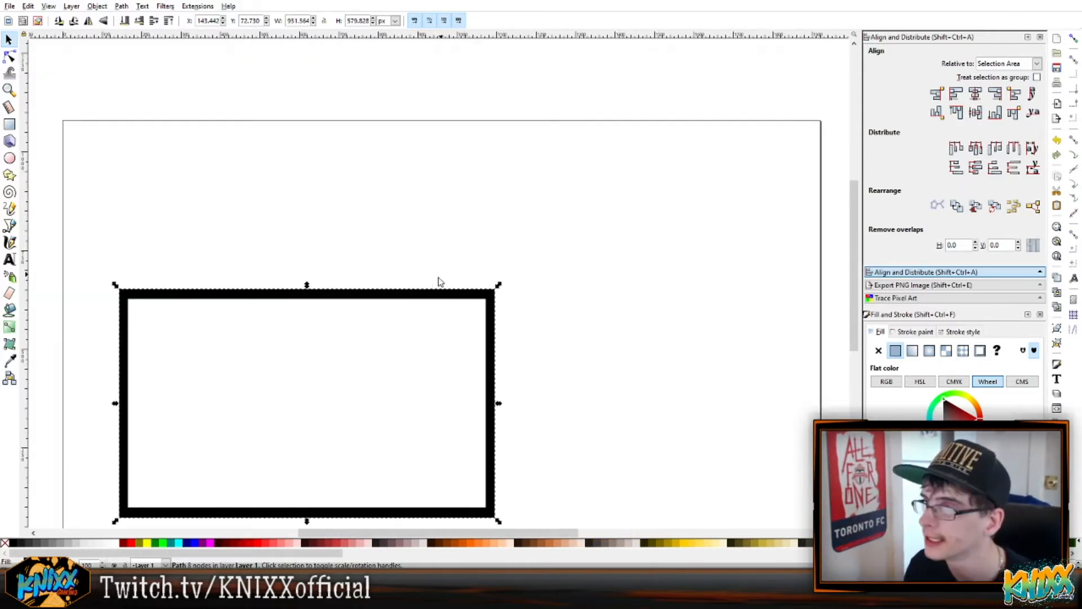
scroll(854, 265, "down", 5)
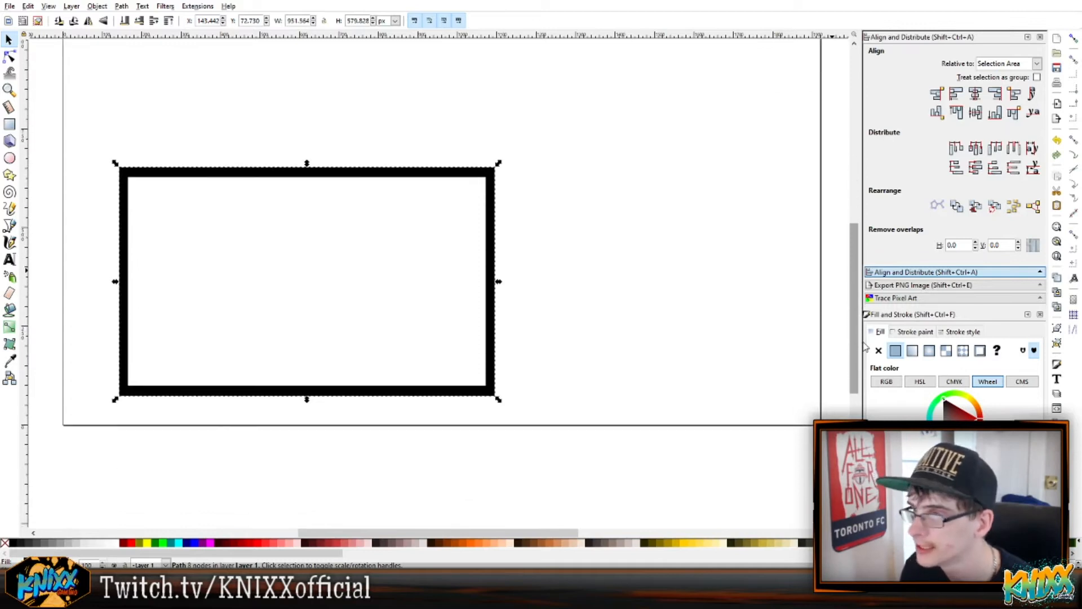
left_click_drag(529, 533, 470, 532)
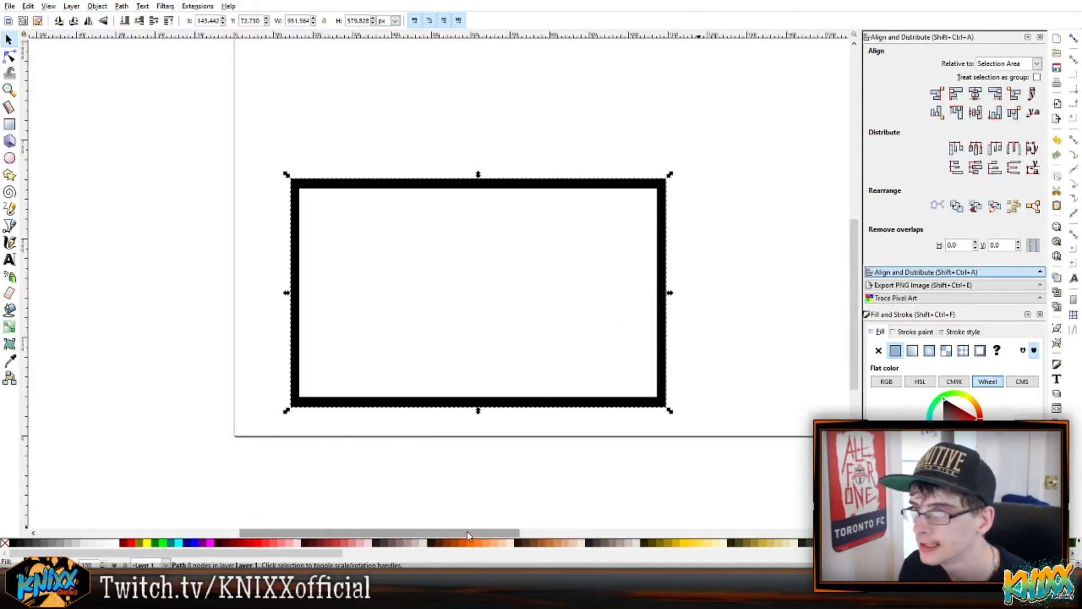
Duplicate the black frame, fill the copy with red and lower it behind the black frame
left_click(296, 140)
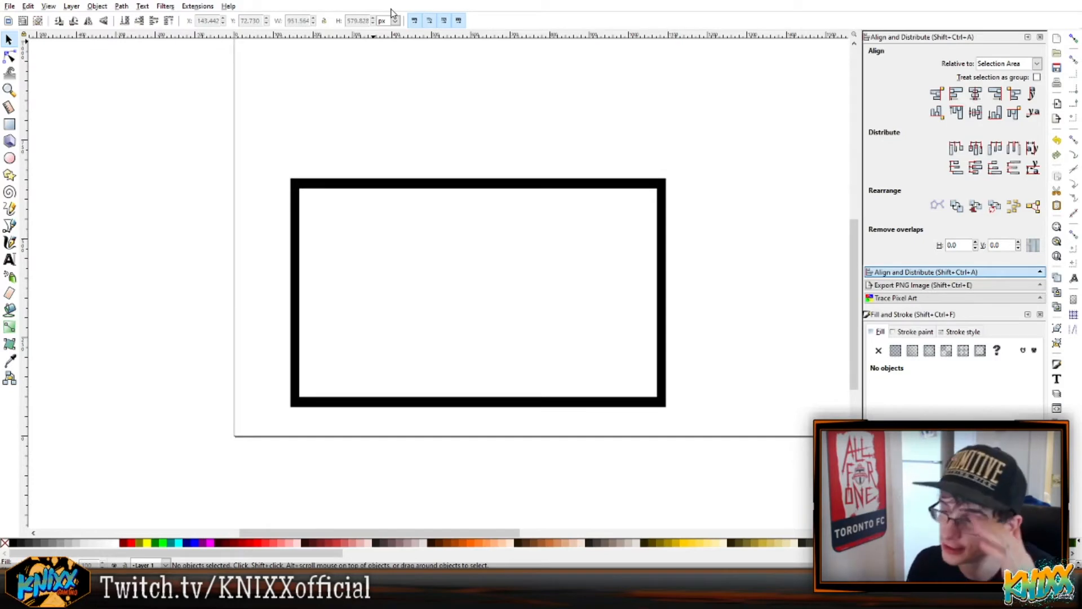
left_click_drag(743, 122, 231, 438)
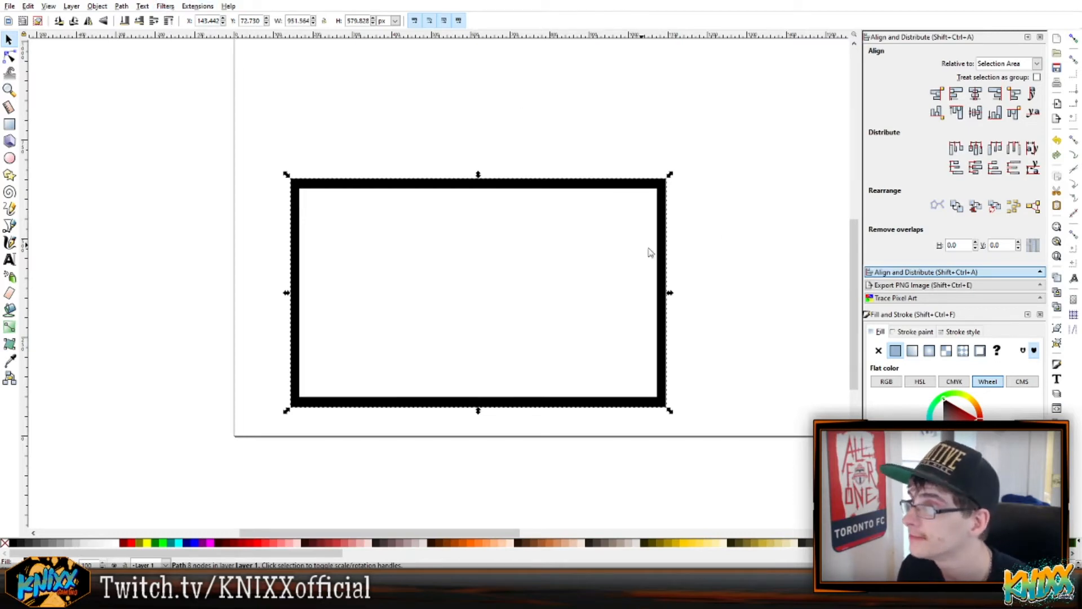
left_click(706, 202)
left_click(594, 180)
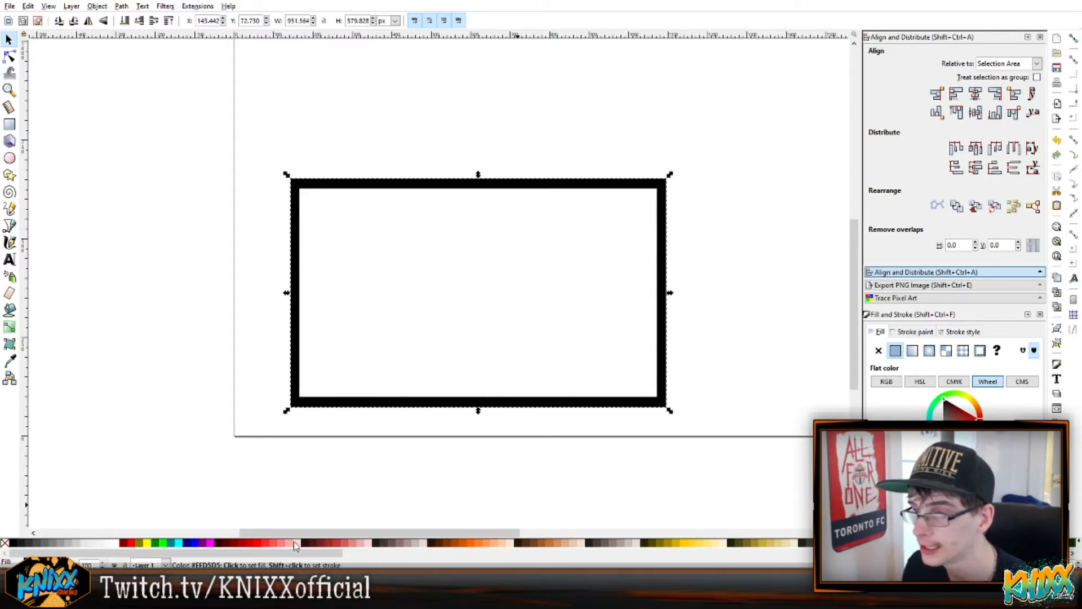
left_click(259, 544, "shift")
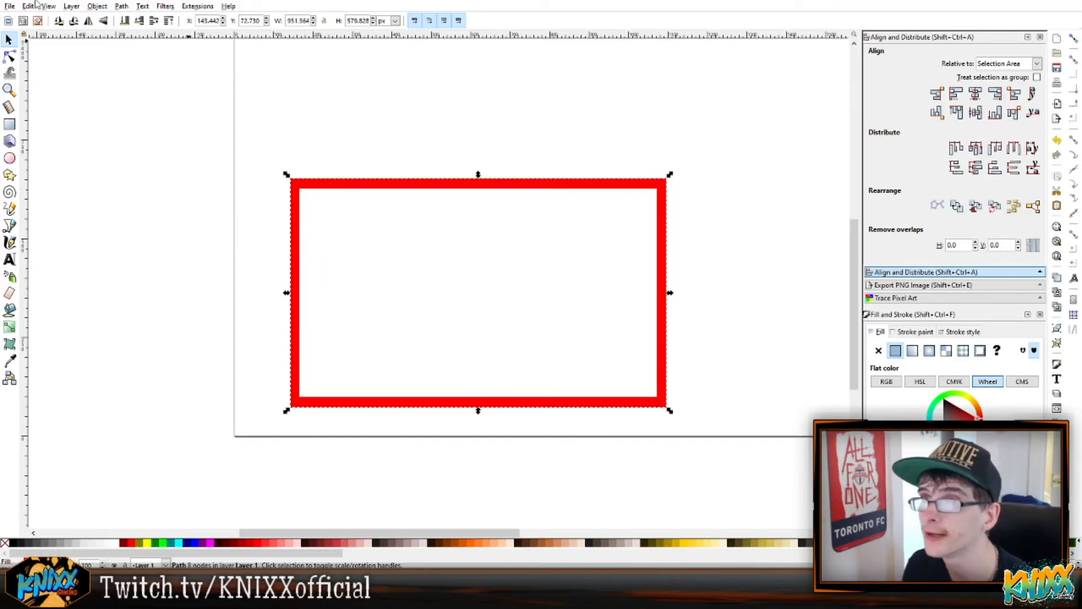
left_click(129, 23)
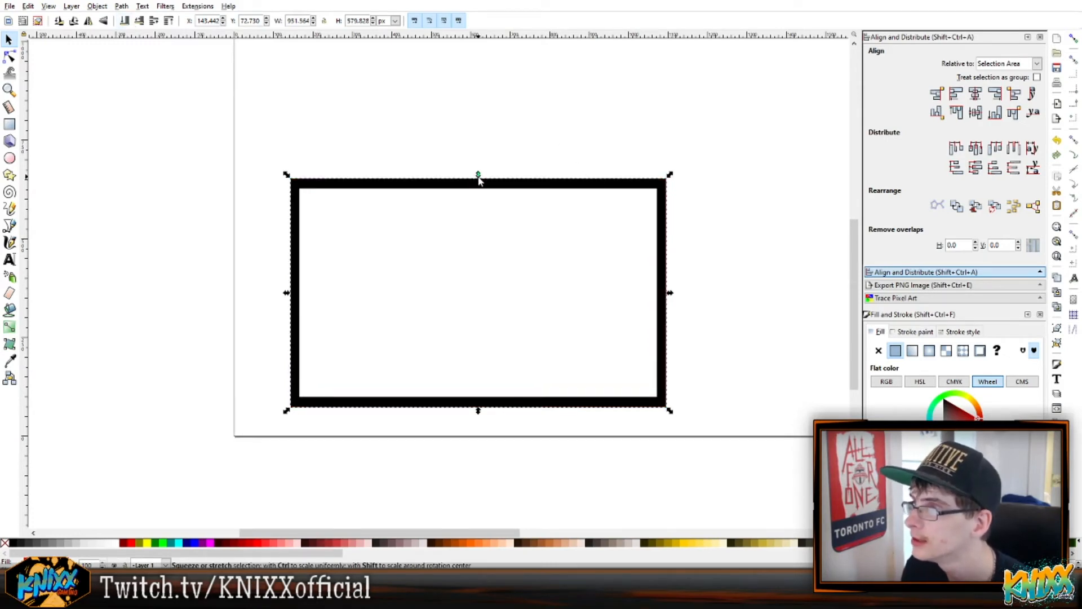
Stretch the red frame outward on all four sides to about 966 × 594 px as a thin border around the black frame
left_click_drag(478, 179, 479, 177)
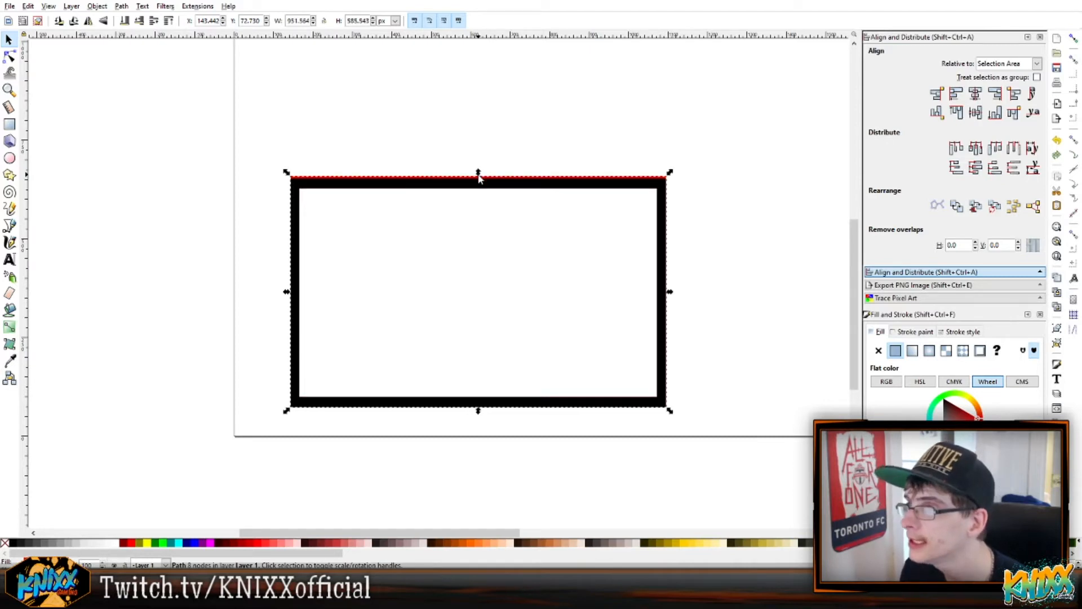
left_click_drag(478, 411, 481, 416)
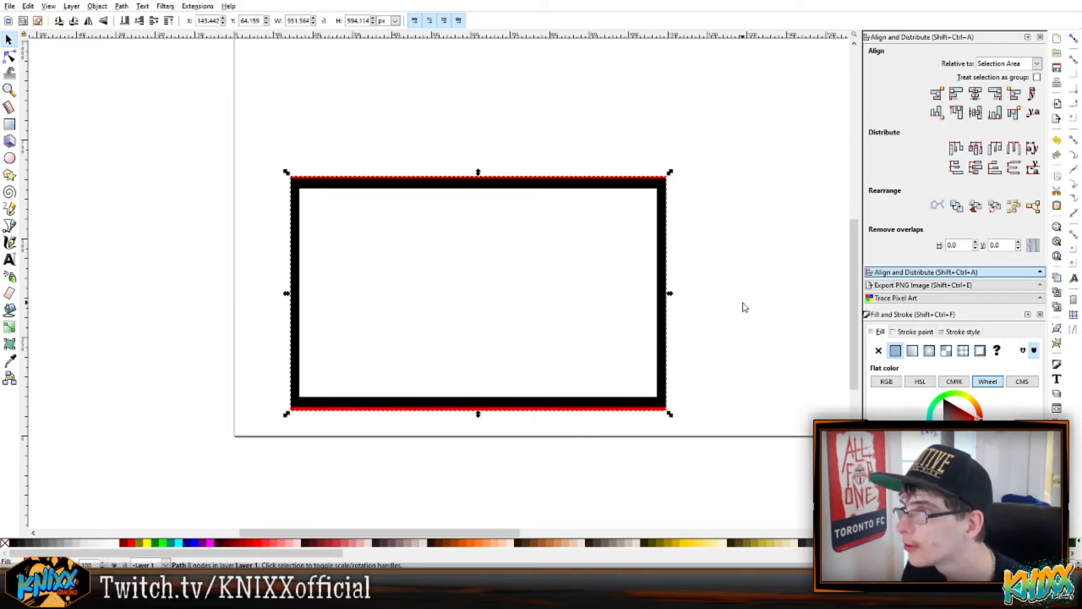
left_click_drag(670, 296, 673, 297)
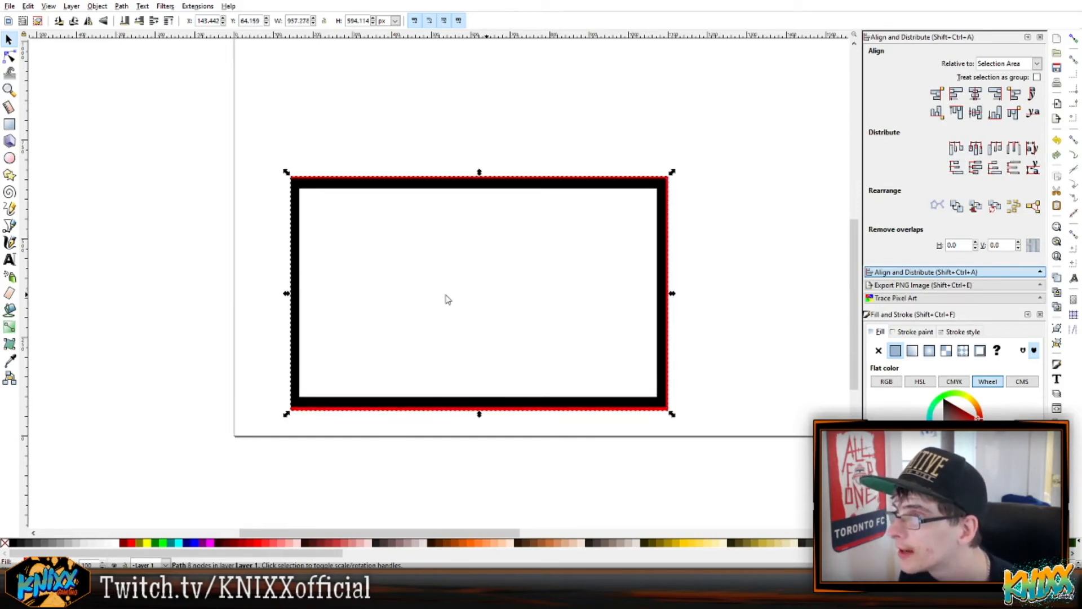
left_click_drag(287, 295, 284, 294)
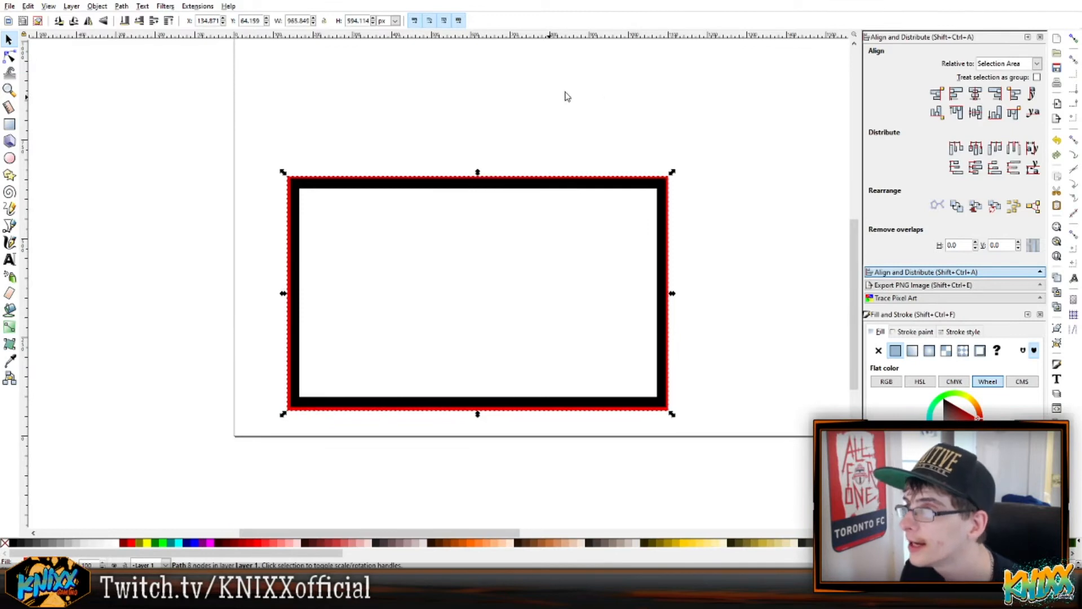
left_click(624, 150)
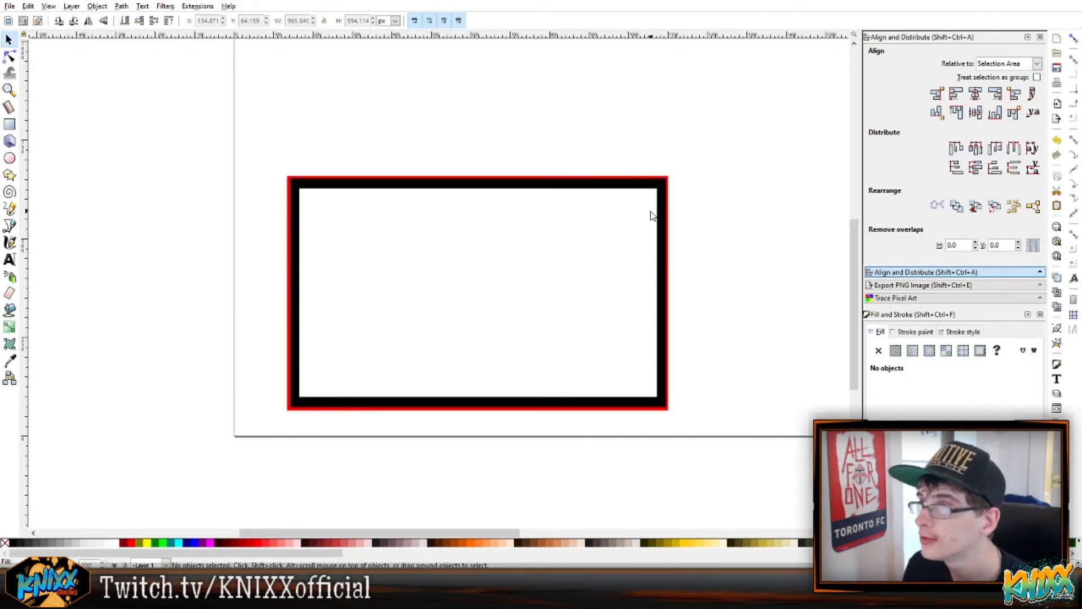
Select the black and red frames together and centre them on each other horizontally and vertically
left_click(668, 248)
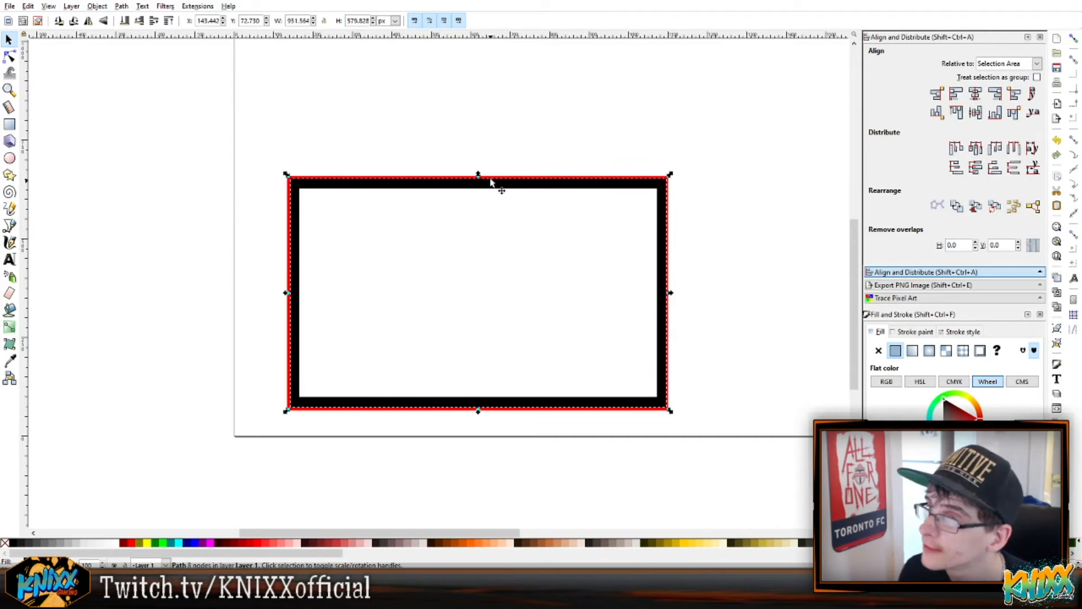
left_click(514, 169)
left_click(509, 179)
left_click(508, 175, "shift")
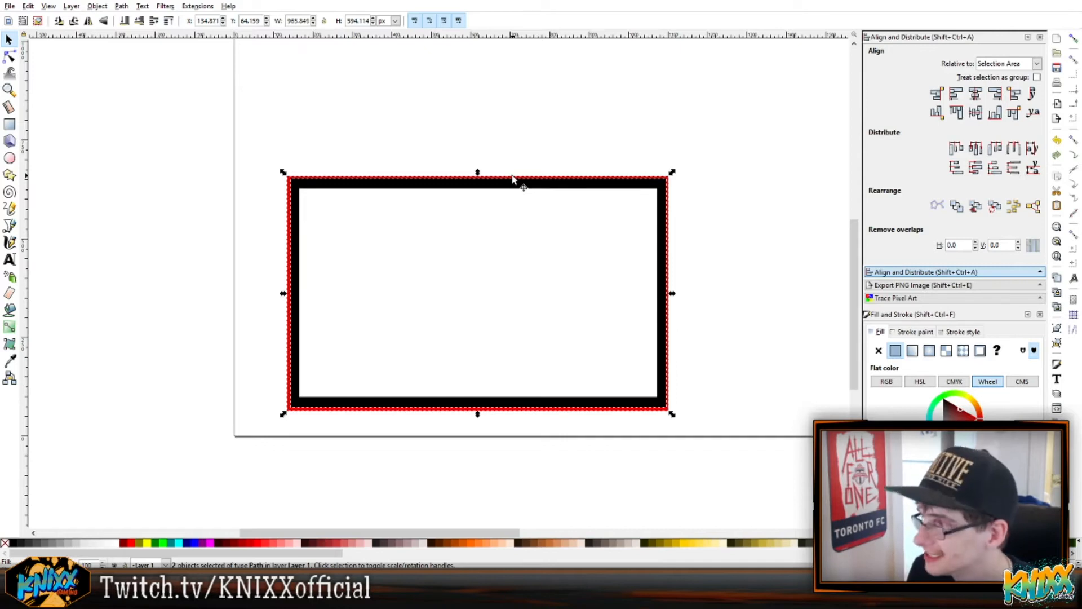
left_click(977, 101)
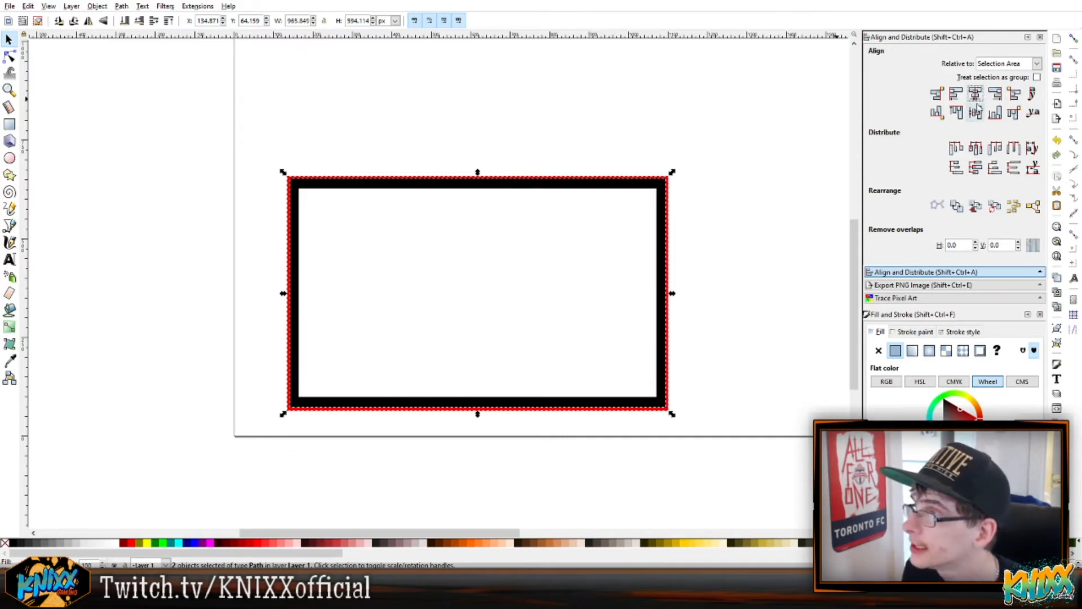
left_click(977, 112)
left_click(780, 281)
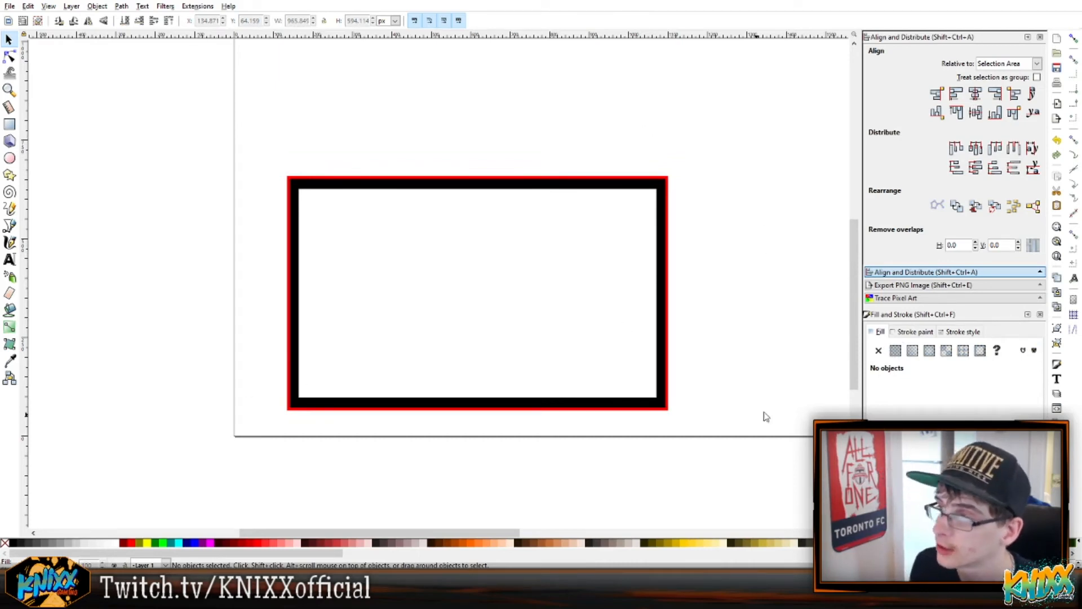
left_click(668, 179)
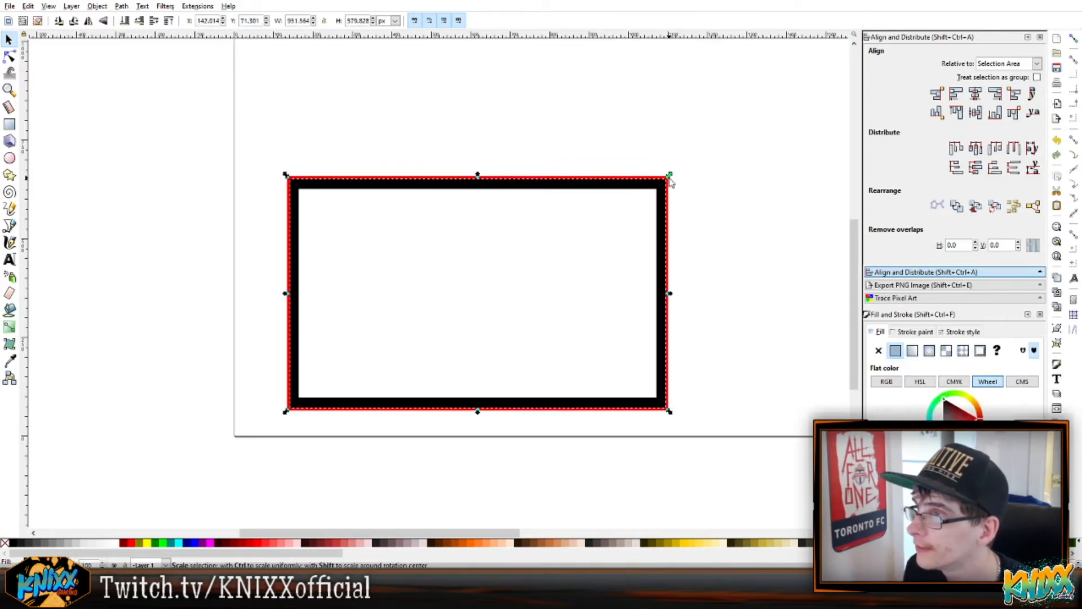
left_click(594, 180)
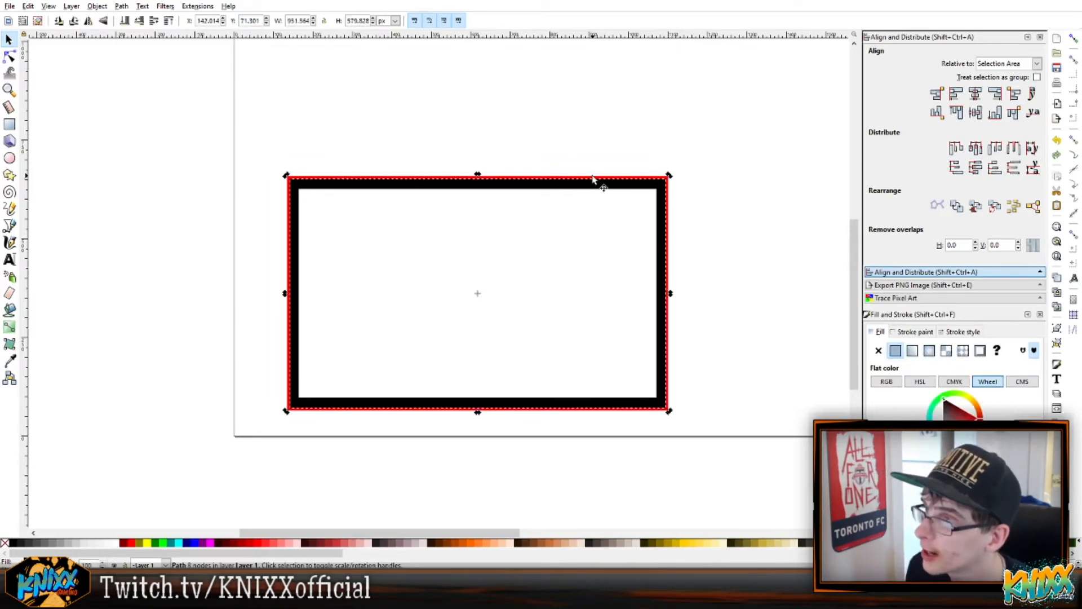
left_click(589, 173)
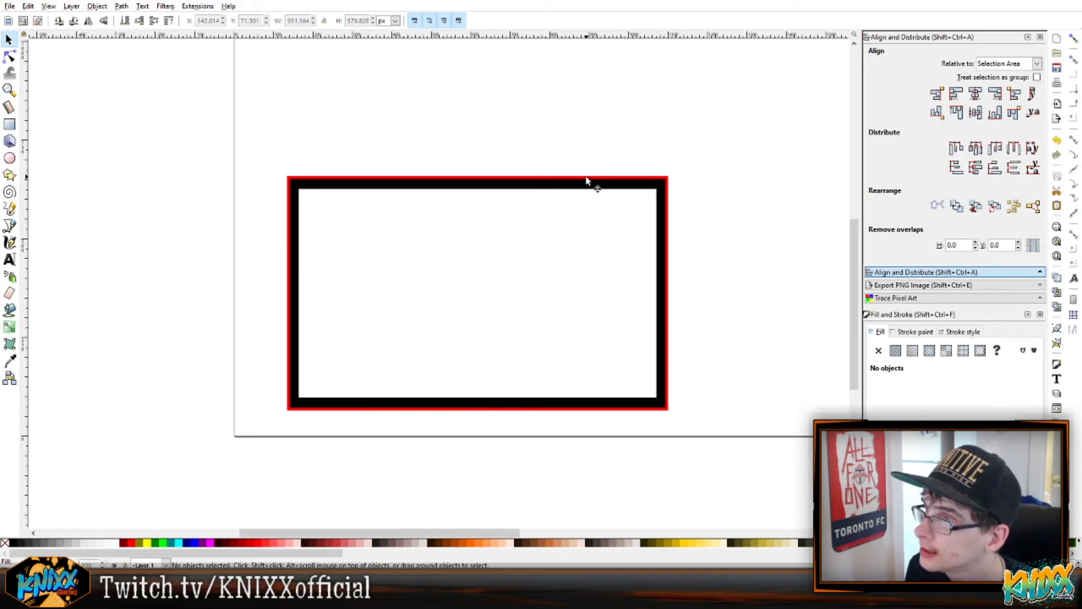
left_click(587, 180)
left_click(670, 226)
left_click(670, 225)
left_click(670, 225)
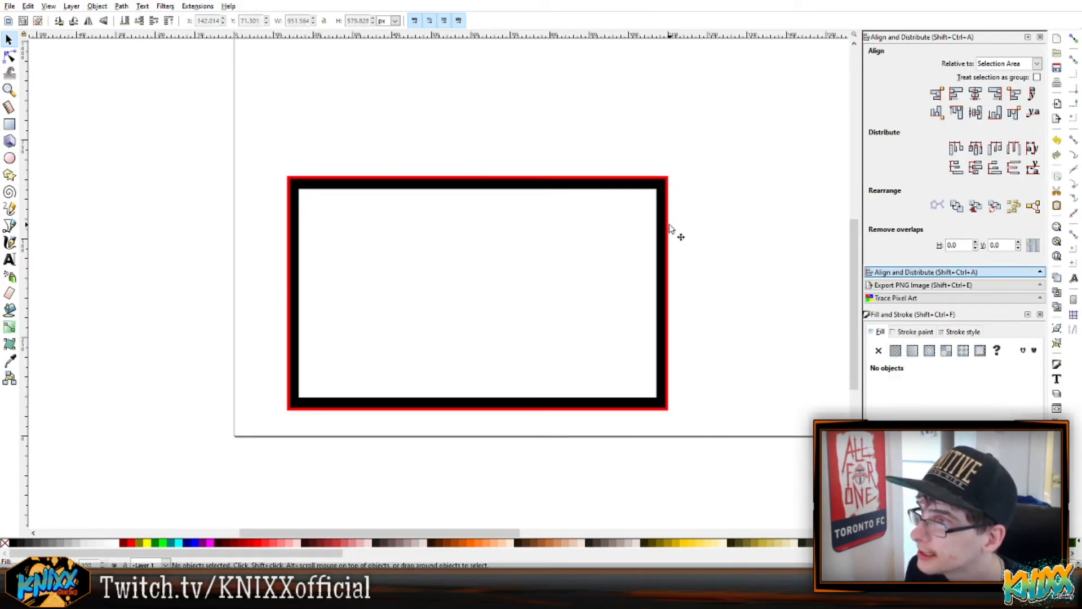
left_click(670, 226)
left_click(673, 229)
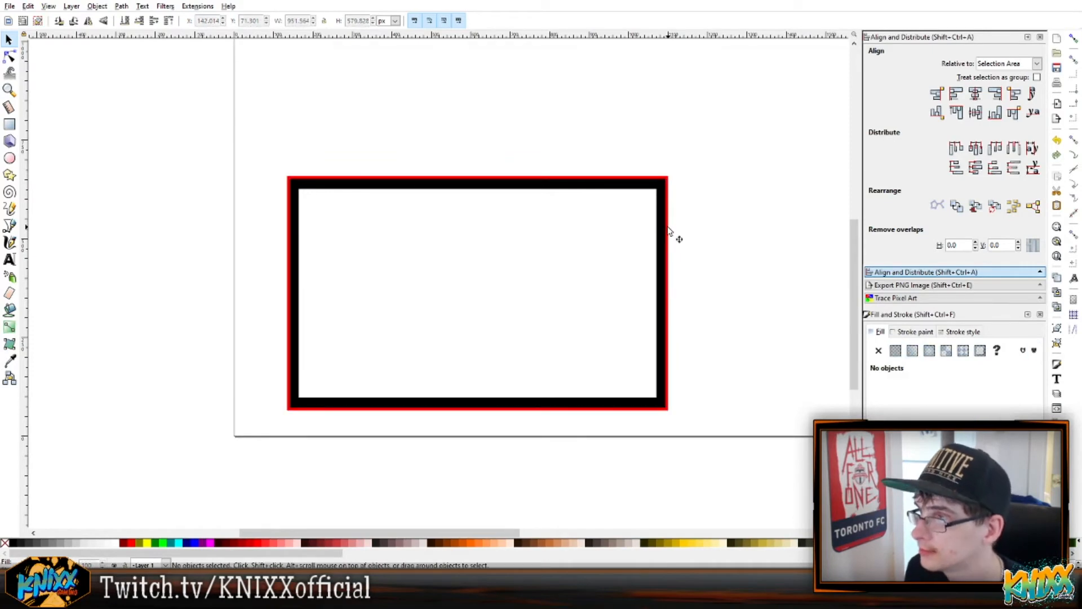
Select the red outer frame and apply the Dark and Glow filter to it
key("plus")
key("plus")
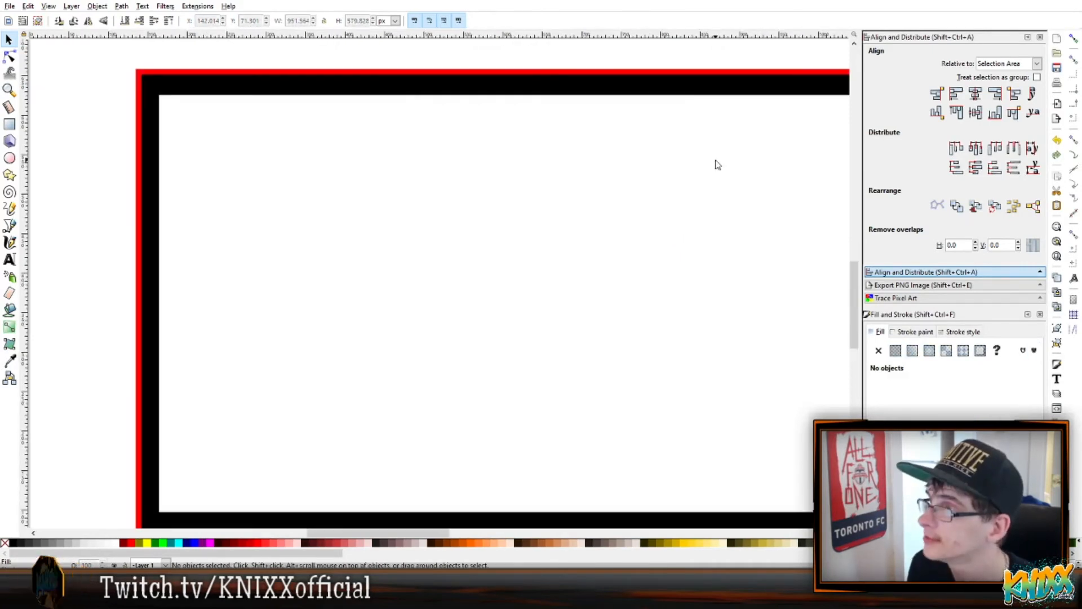
left_click(676, 73)
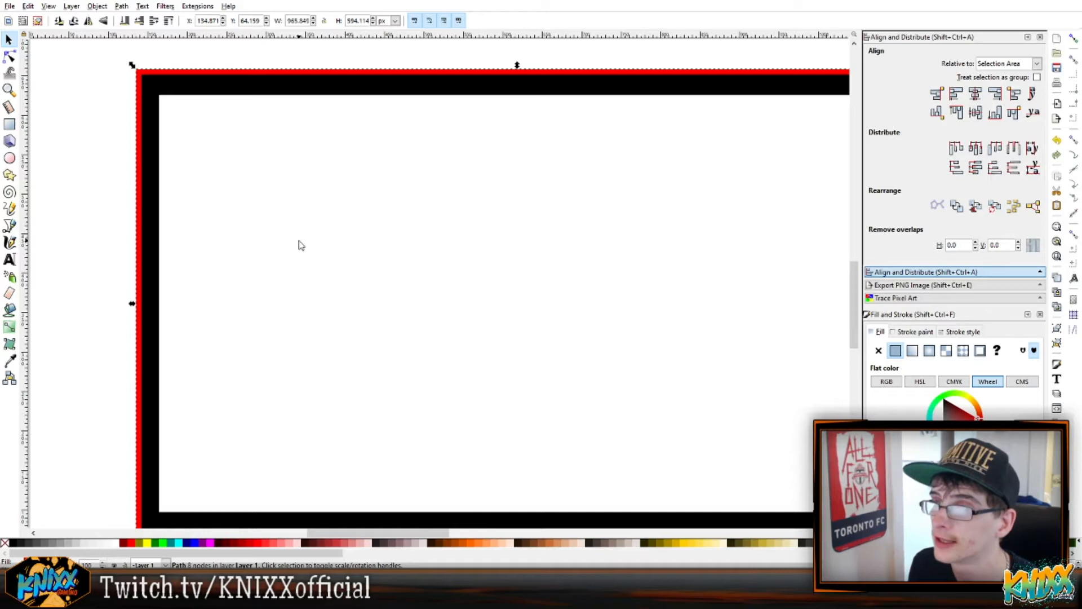
scroll(301, 245, "down", 1)
key("minus")
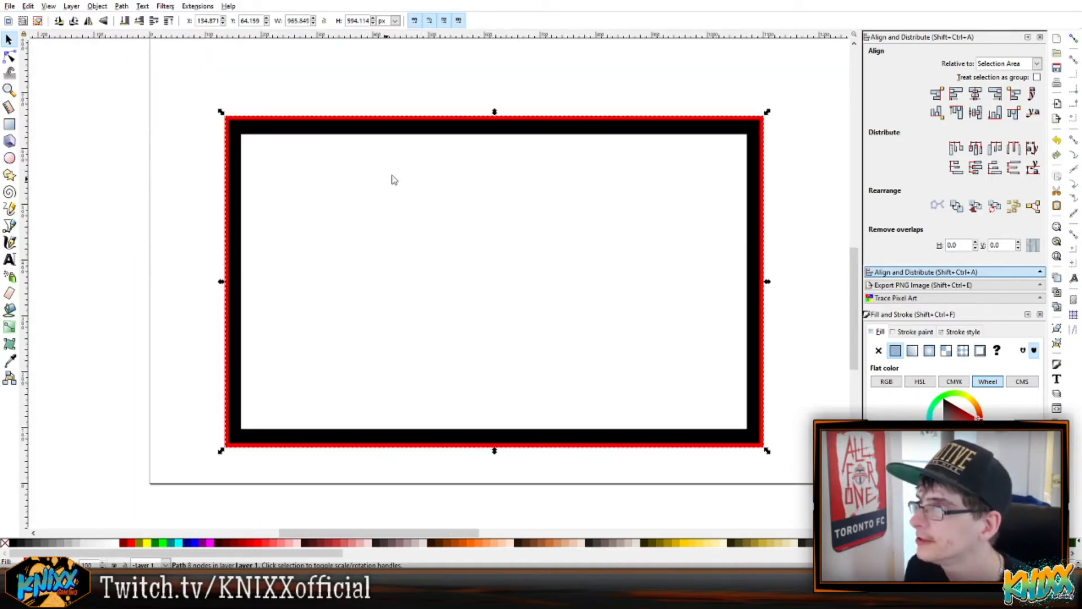
scroll(518, 150, "up", 2)
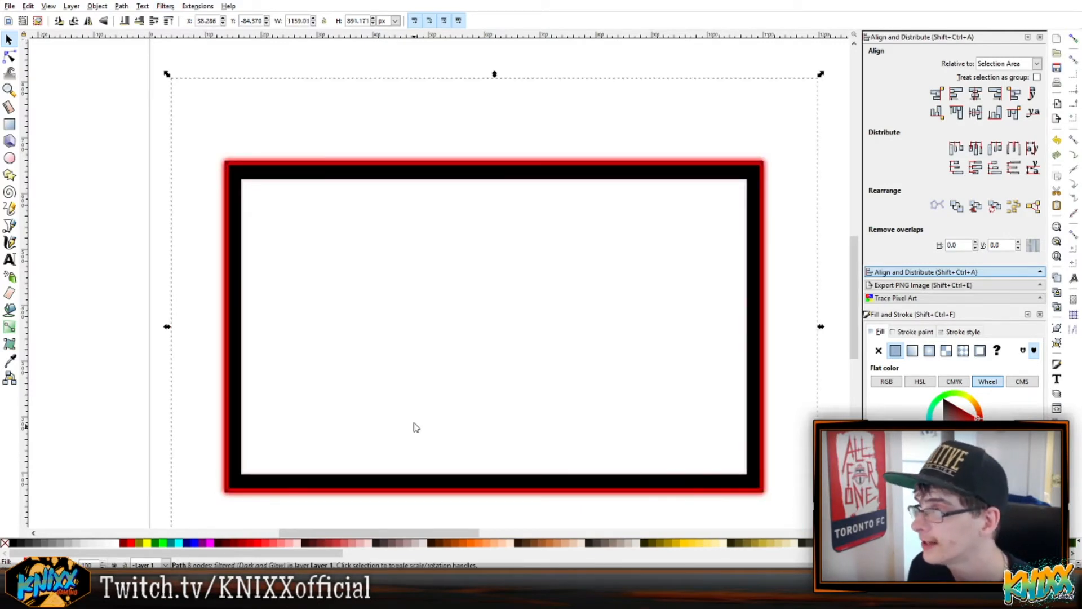
left_click(359, 93)
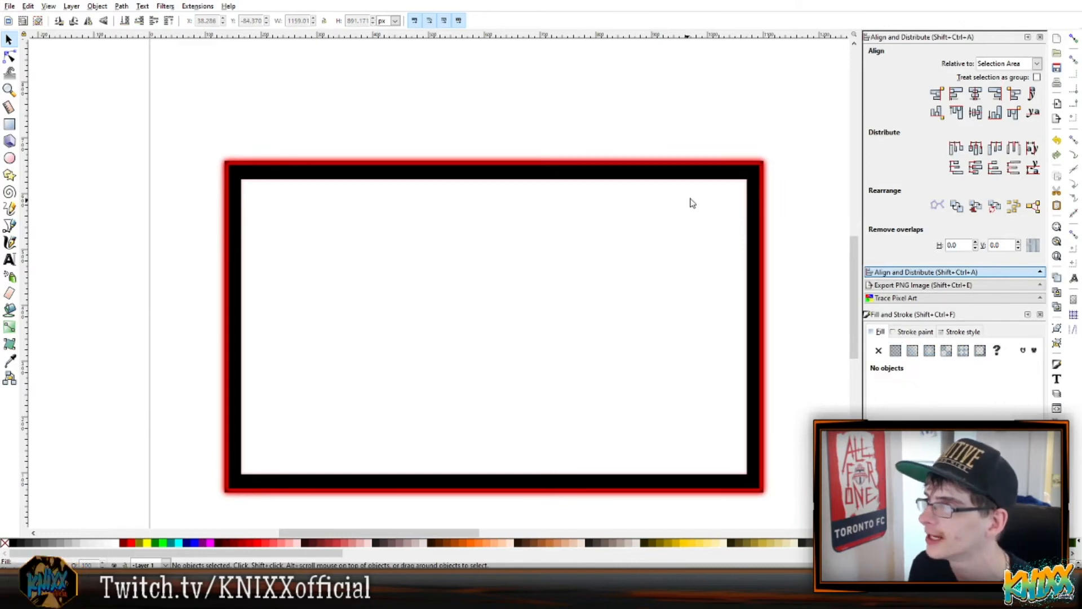
Apply the Button filter to the black inner frame
left_click(716, 177)
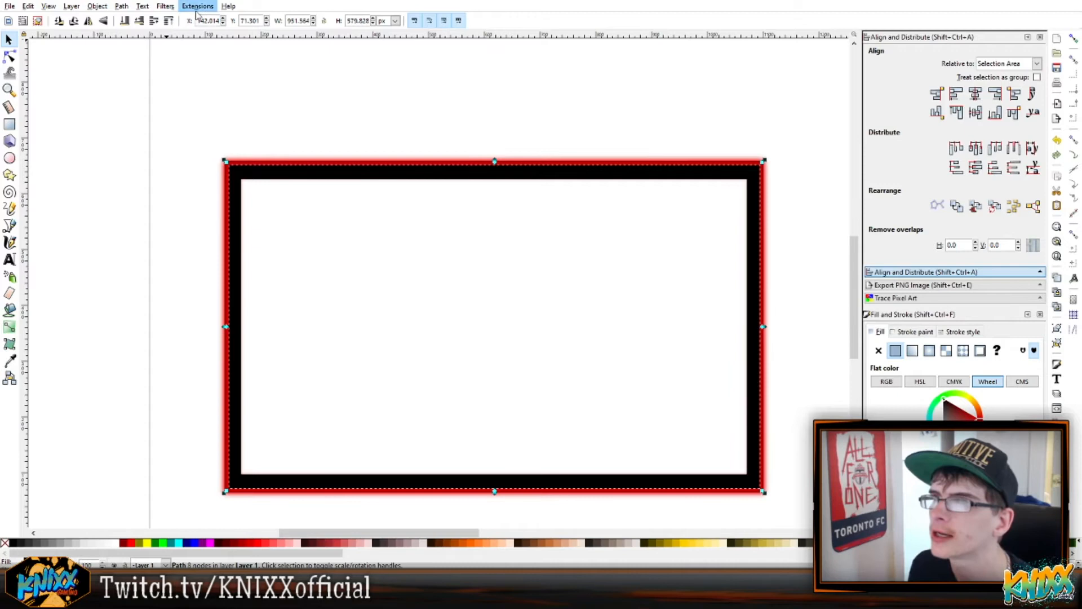
left_click(330, 41)
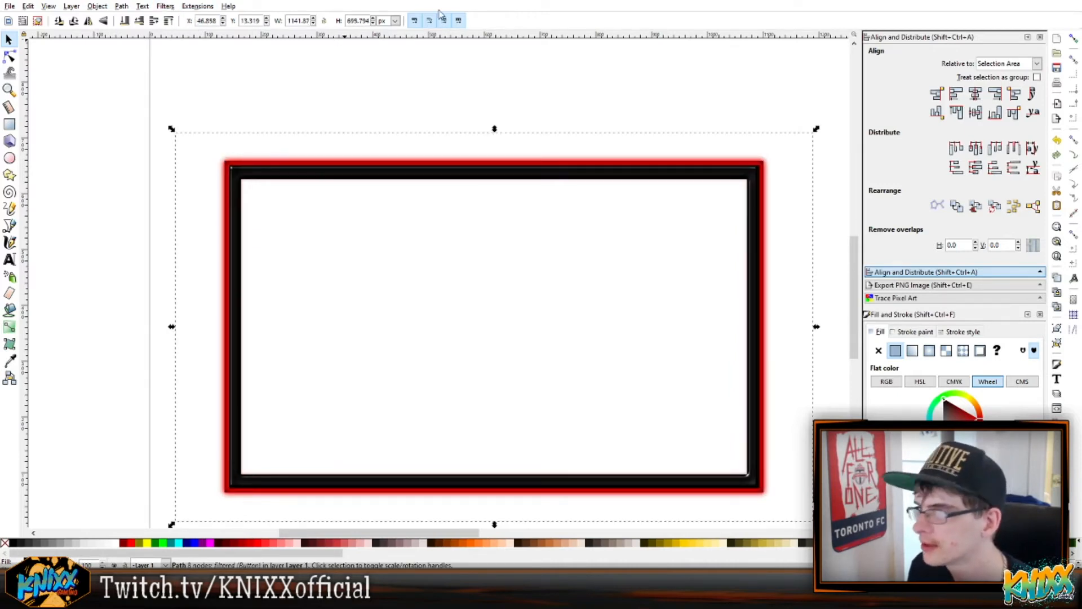
left_click(462, 82)
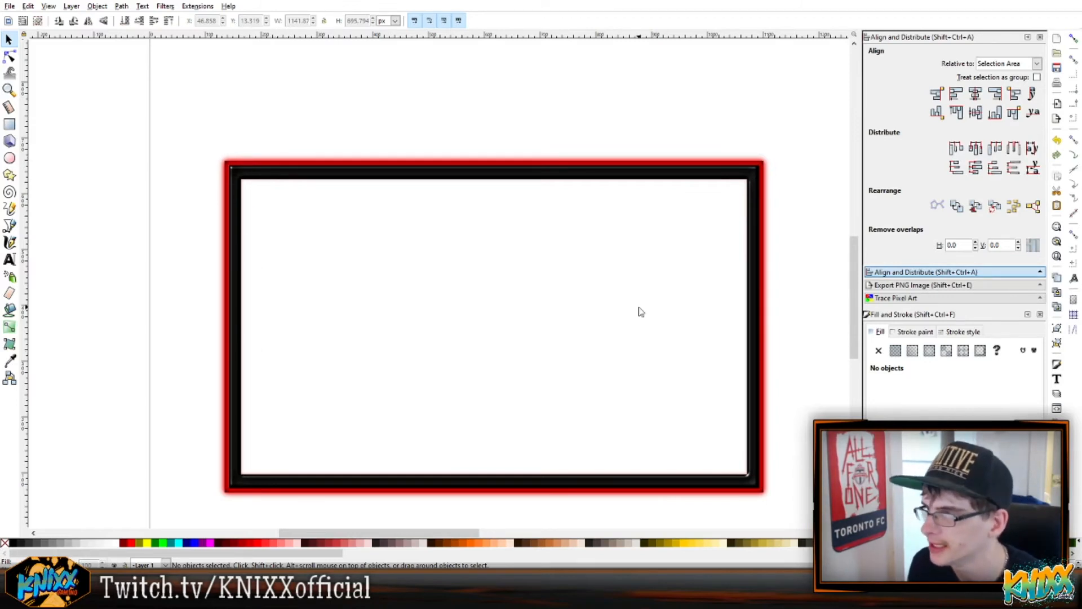
Examine the filtered black and red frames up close and against the whole page
scroll(641, 311, "down", 2)
scroll(640, 310, "up", 5)
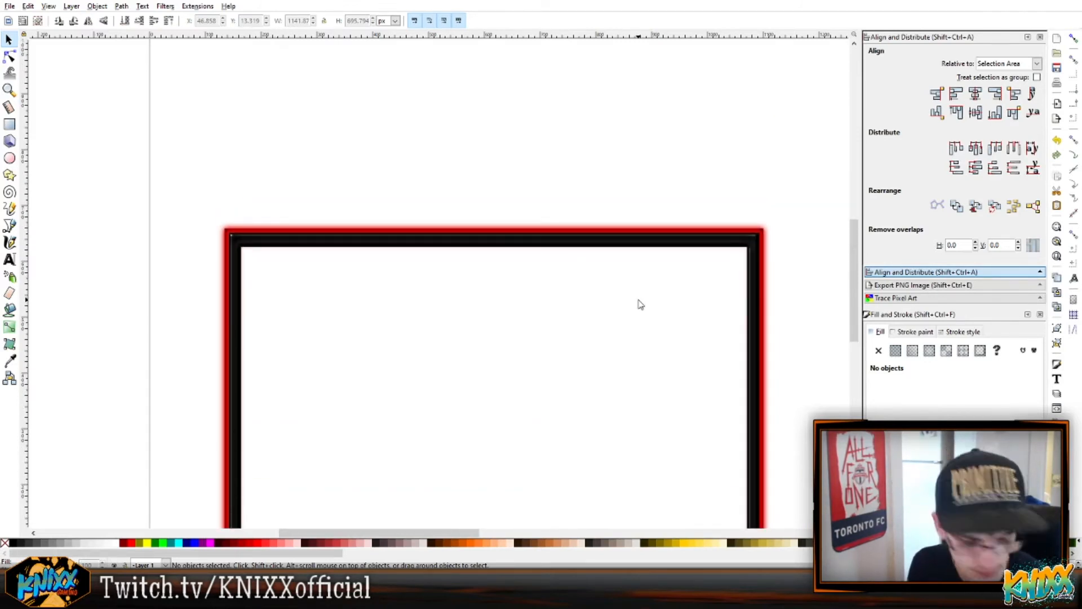
scroll(628, 236, "down", 4)
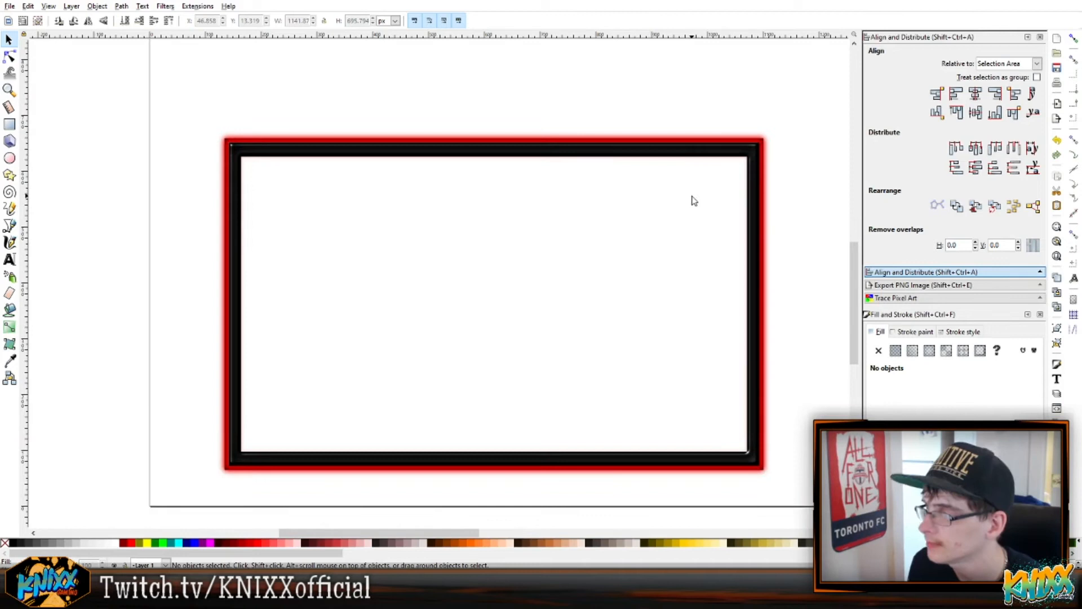
key("minus")
key("minus")
key("minus")
key("plus")
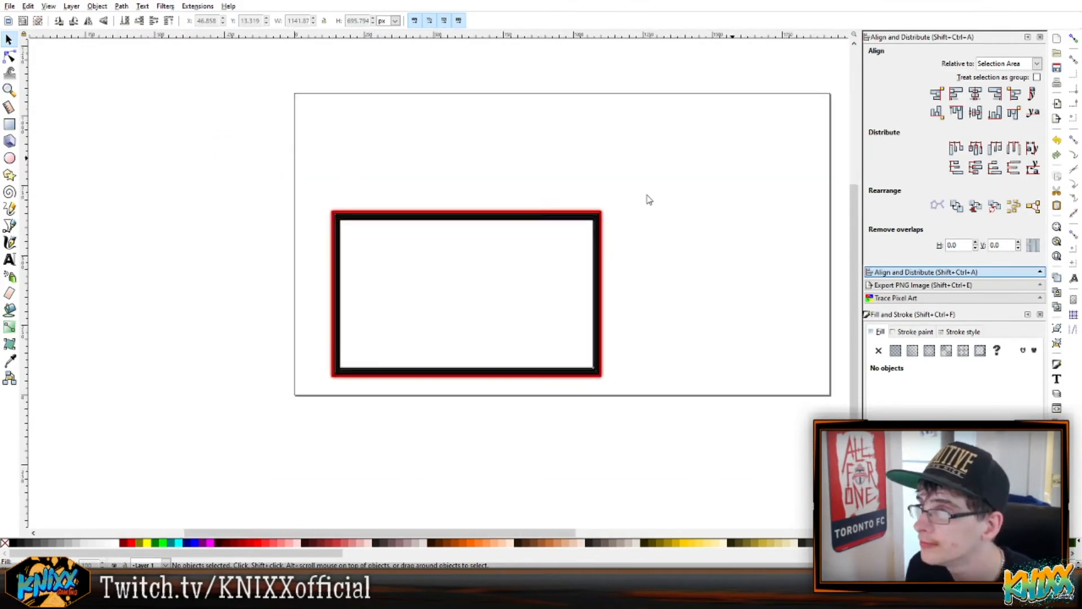
Select the black inner frame and the red outer frame together
left_click_drag(643, 161, 295, 391)
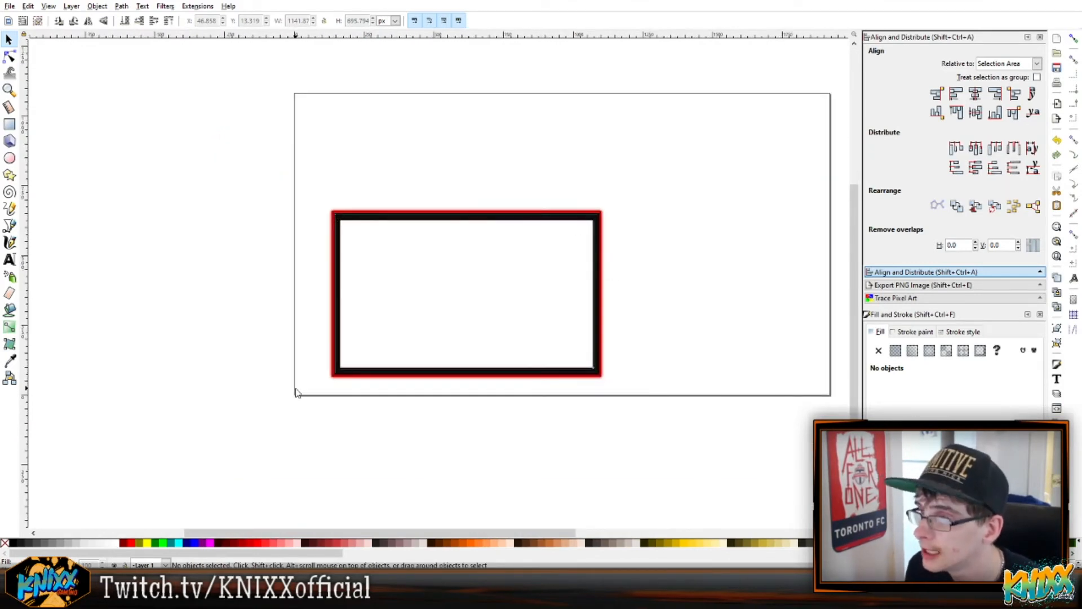
left_click_drag(620, 171, 307, 394)
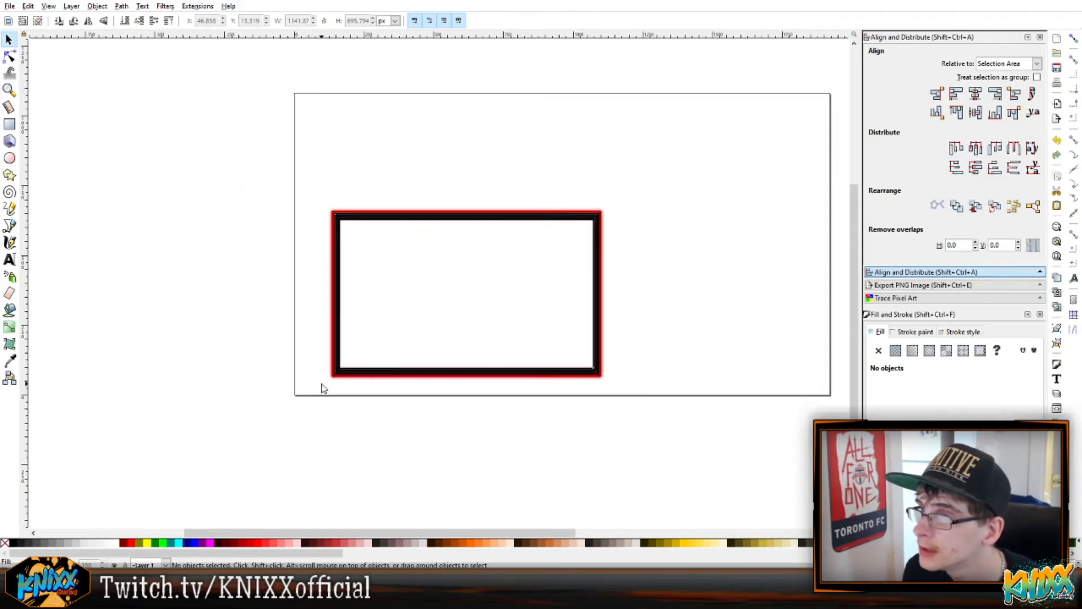
left_click(435, 220)
left_click_drag(647, 143, 316, 411)
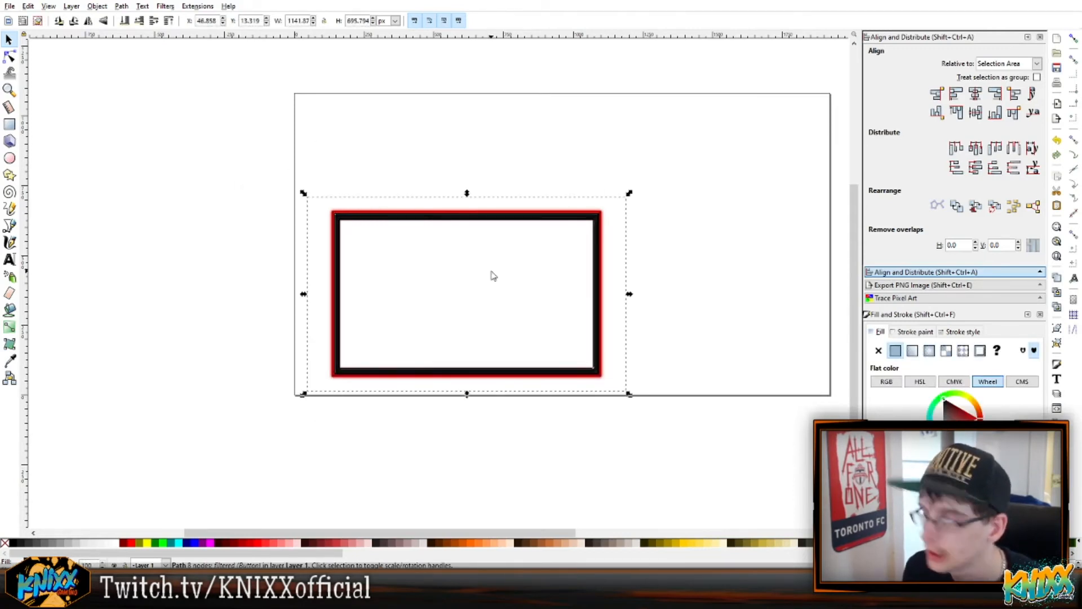
scroll(499, 281, "up", 3)
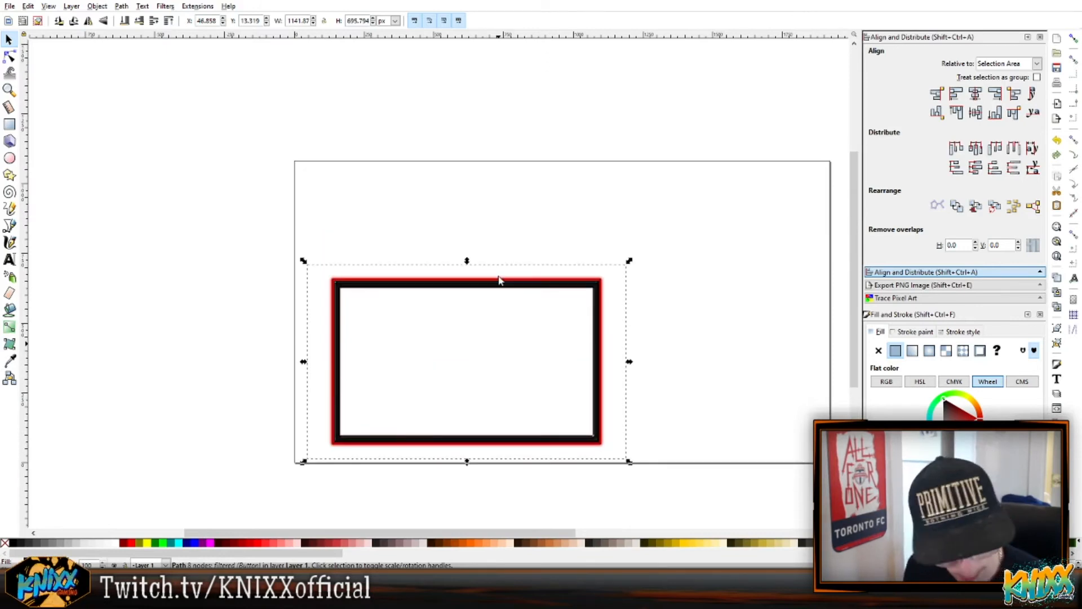
scroll(498, 280, "up", 3)
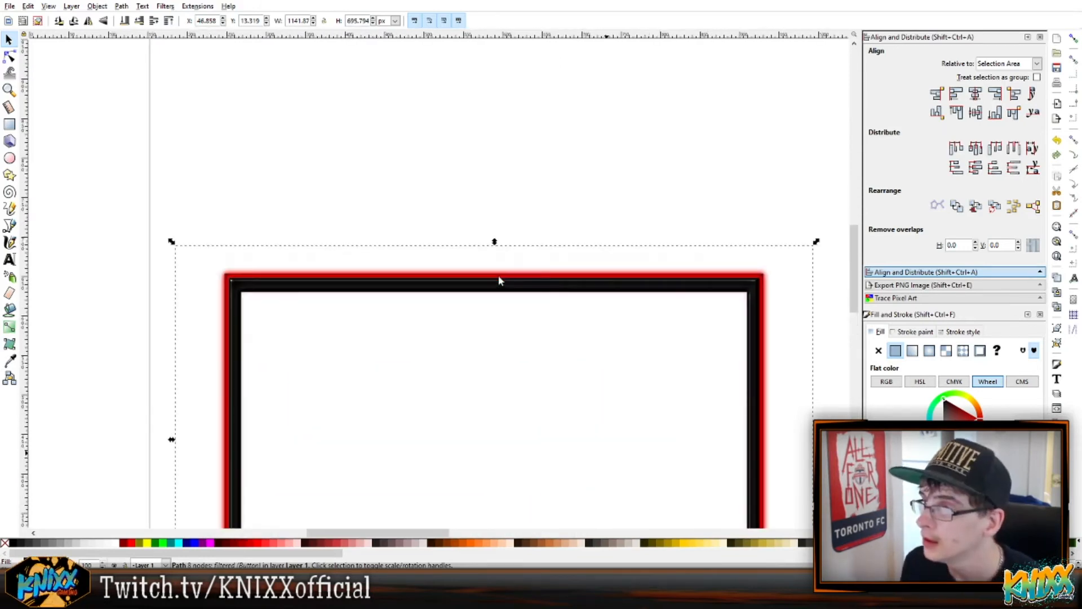
scroll(592, 252, "down", 1)
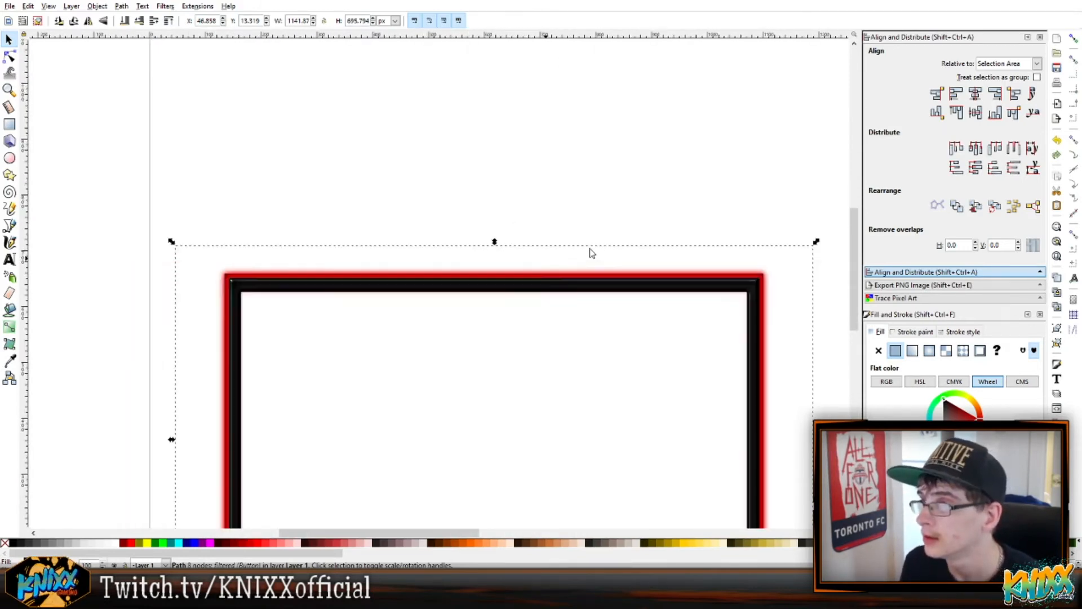
left_click(531, 287, "shift")
left_click(524, 293)
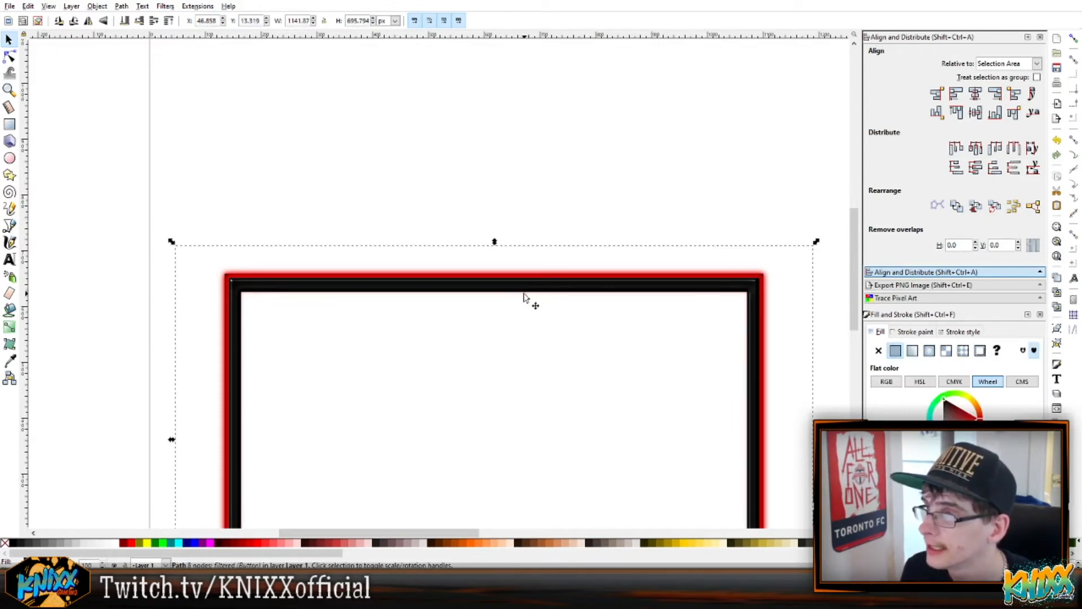
left_click(532, 279, "shift")
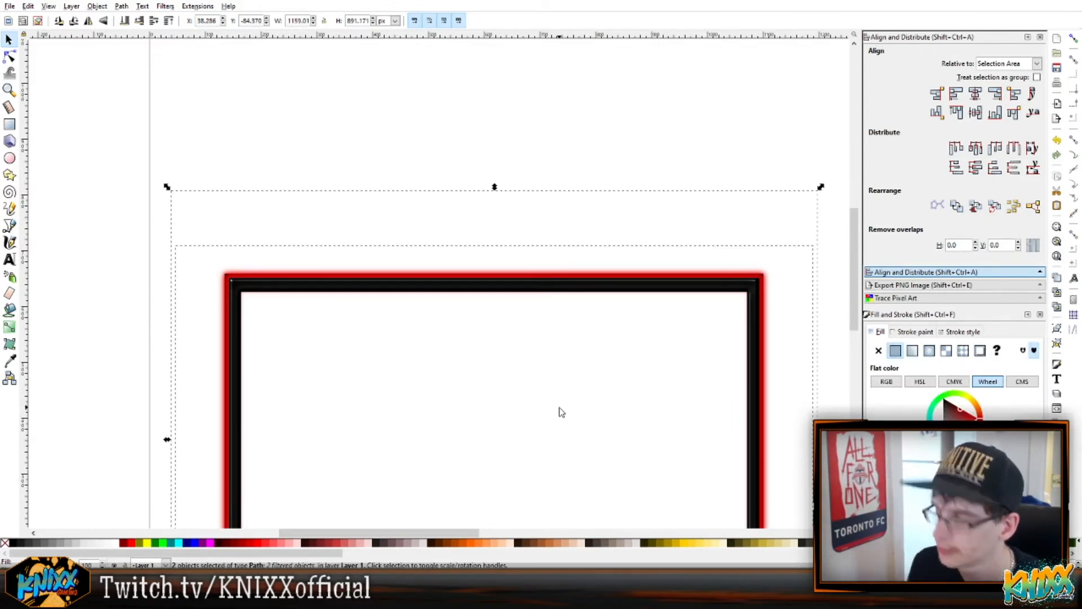
Scale both selected frames down together to about 790 by 587 px and move them to the right side of the page
scroll(560, 395, "down", 2)
scroll(559, 394, "up", 3)
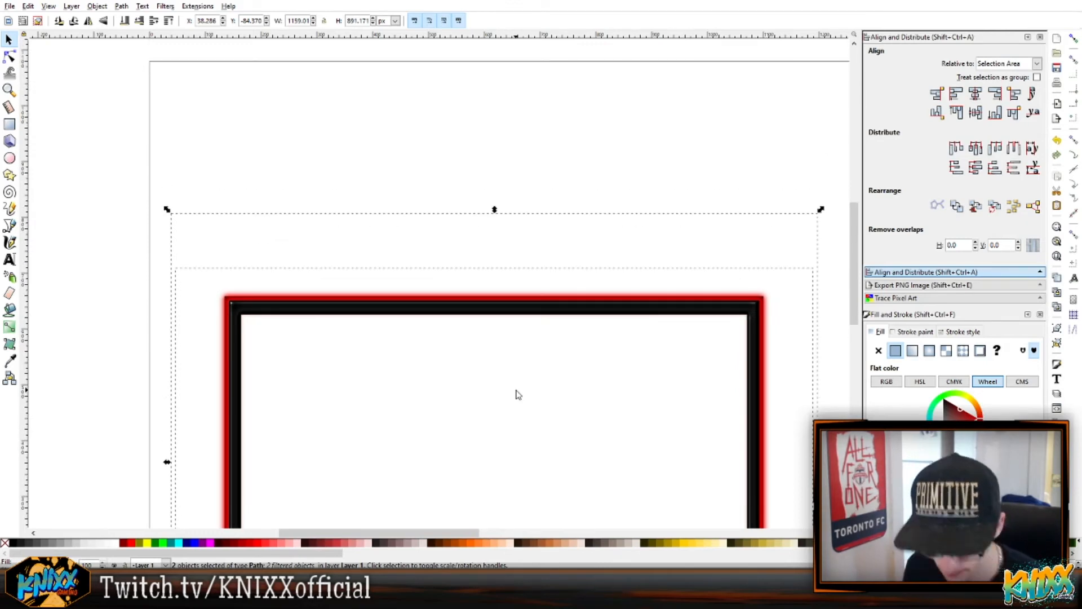
key("minus")
key("minus")
key("plus")
key("minus")
left_click_drag(632, 245, 530, 338)
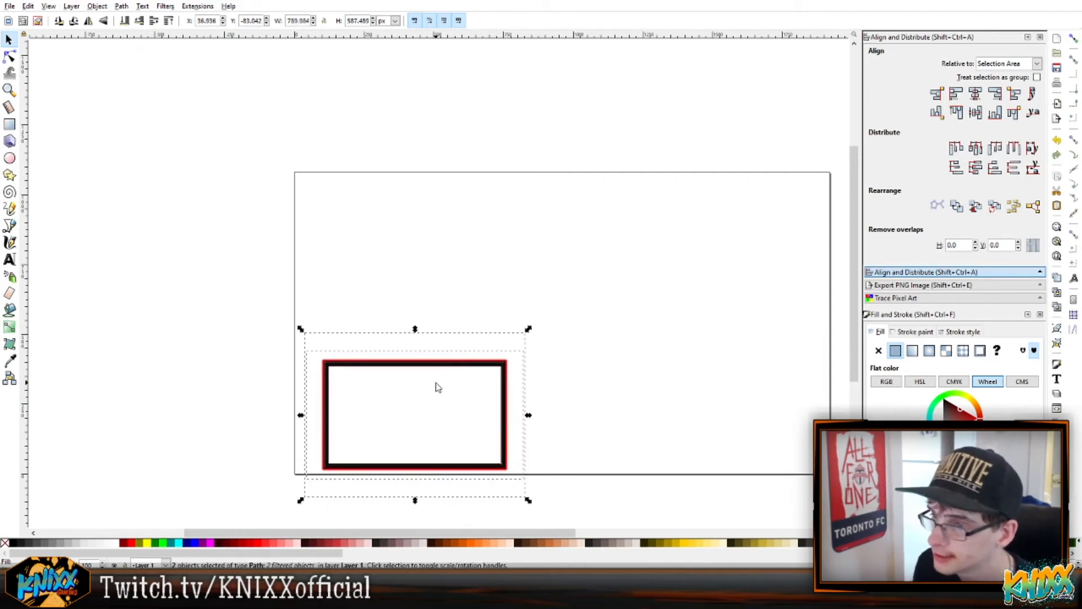
left_click_drag(442, 373, 765, 280)
left_click(497, 268)
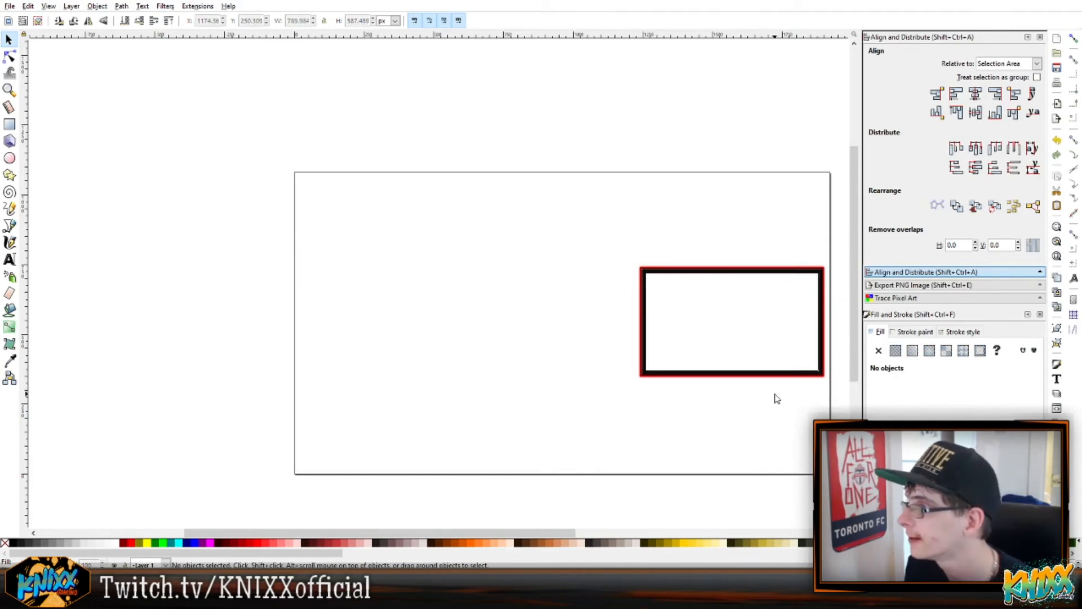
Select only the black inner frame and apply the Drop Shadow filter to it
left_click(702, 274)
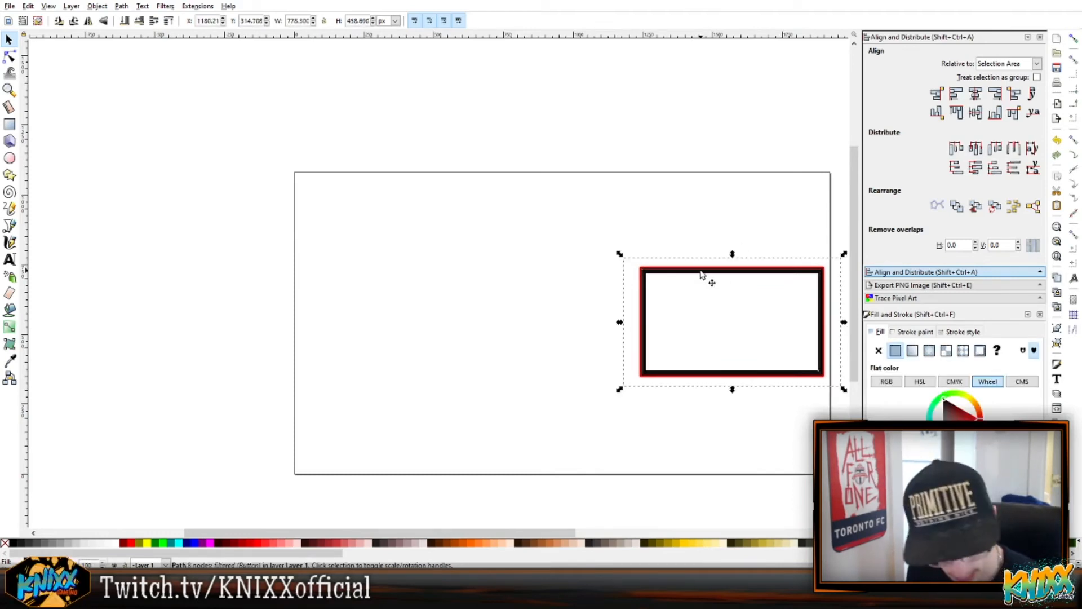
key("plus")
key("plus")
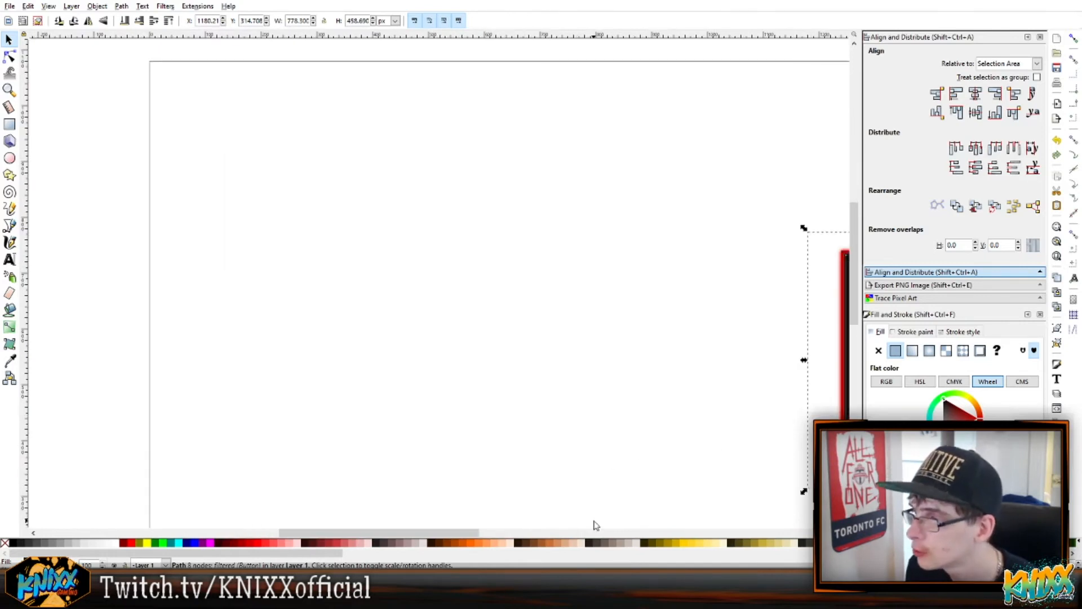
left_click_drag(451, 538, 593, 552)
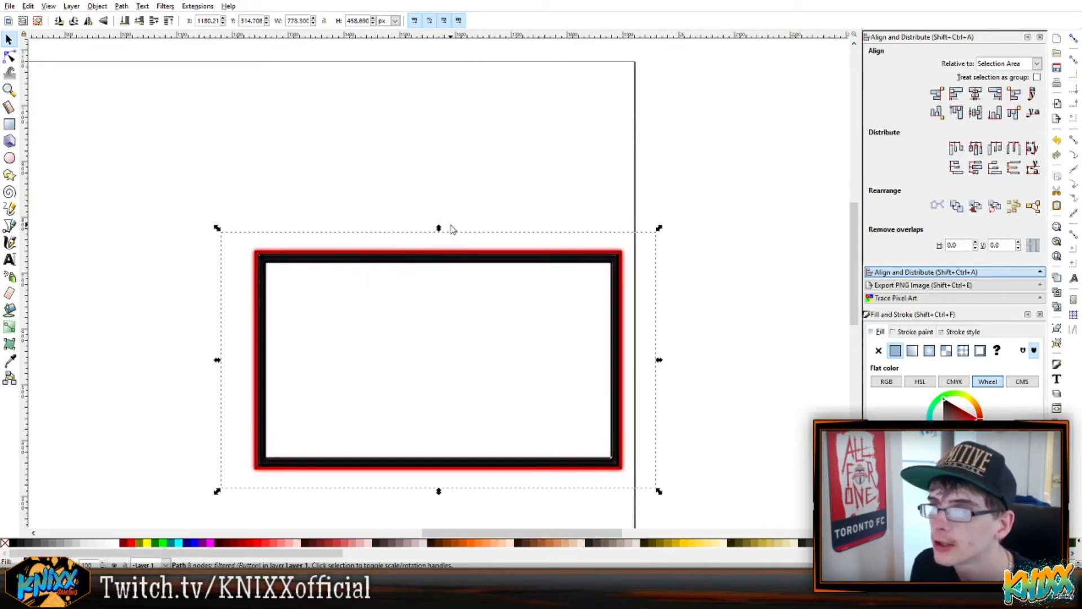
left_click(419, 252)
left_click(425, 273)
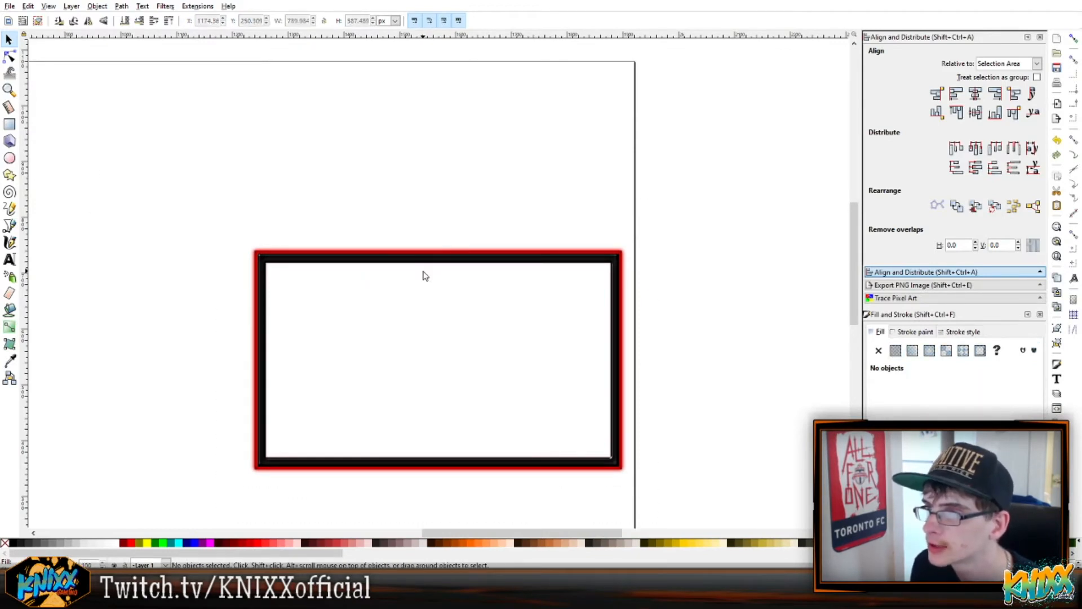
left_click(415, 261)
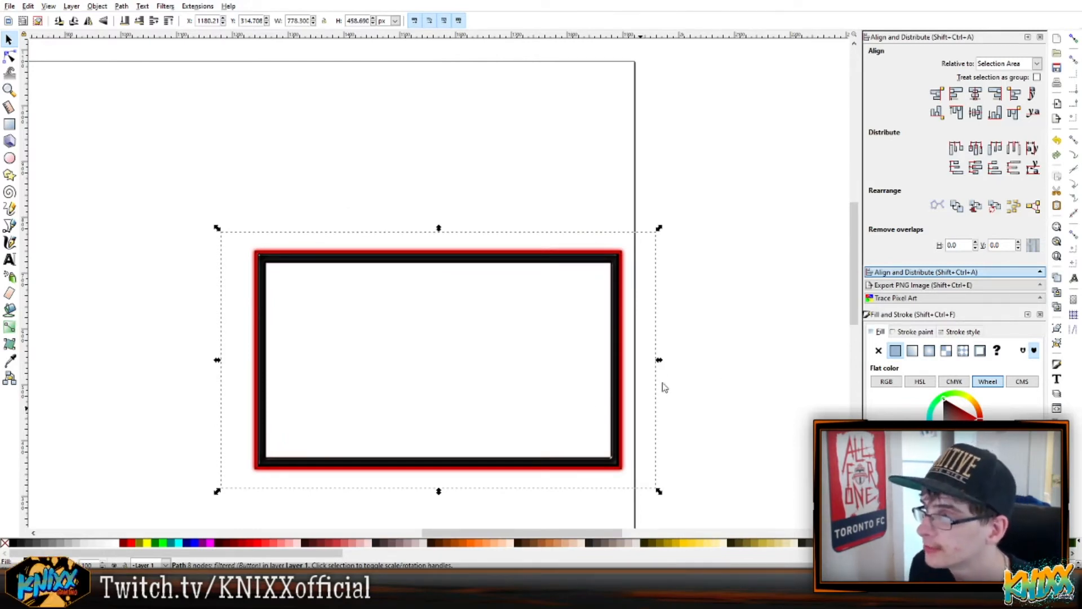
key("ctrl+z")
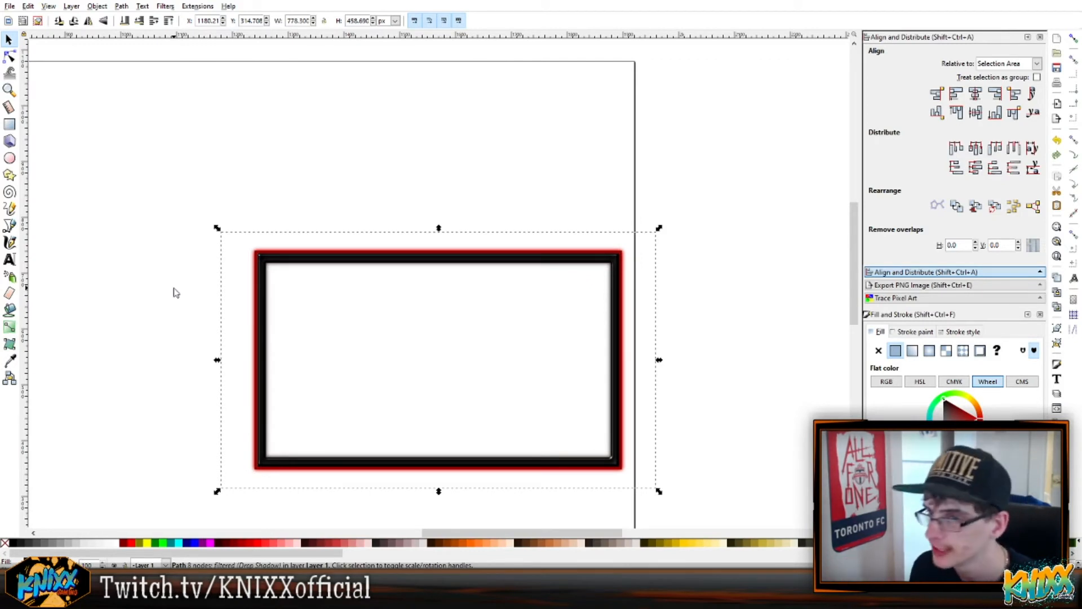
Select the shadowed black frame with the red frame and centre them on each other horizontally and vertically again
mouse_move(553, 250)
left_mouse_down()
mouse_move(393, 252)
mouse_move(310, 167)
mouse_move(464, 242)
mouse_move(544, 269)
mouse_move(550, 260)
left_mouse_up()
left_click(546, 259)
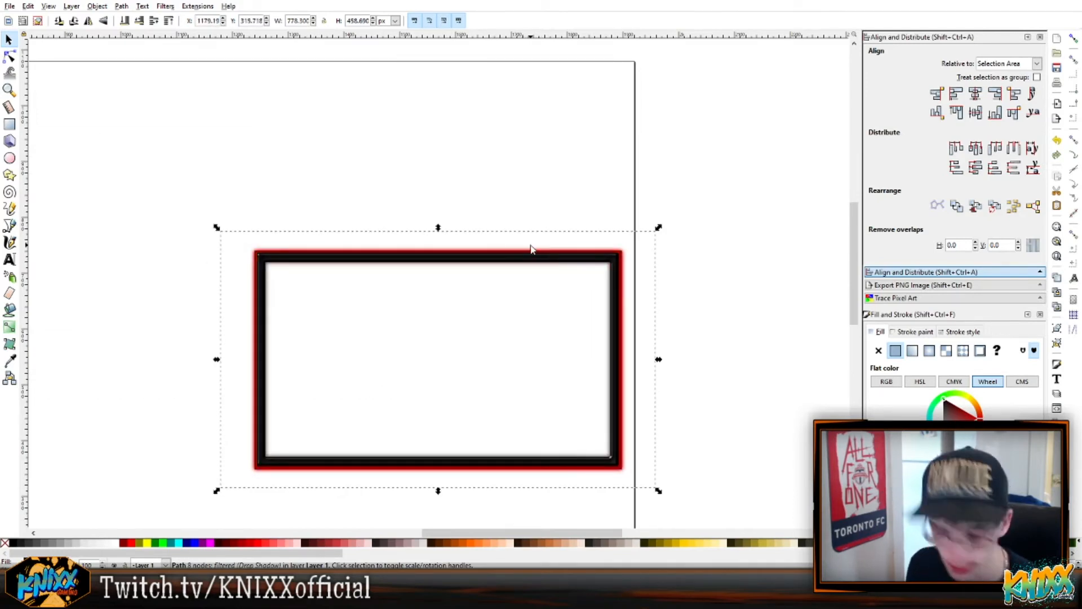
left_click(532, 254)
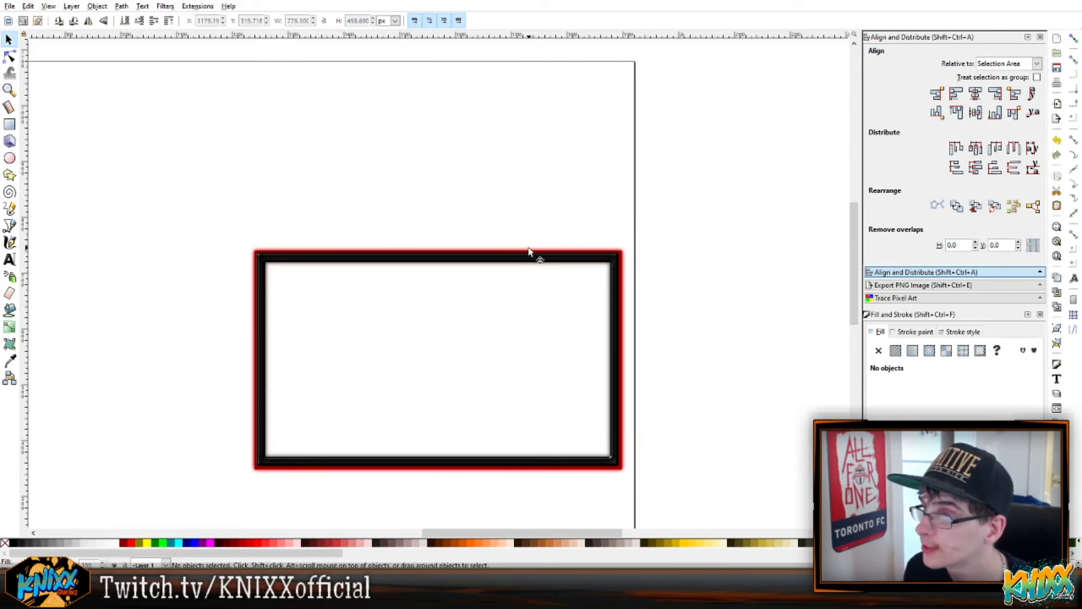
left_click(530, 256)
left_click(530, 259, "alt+shift")
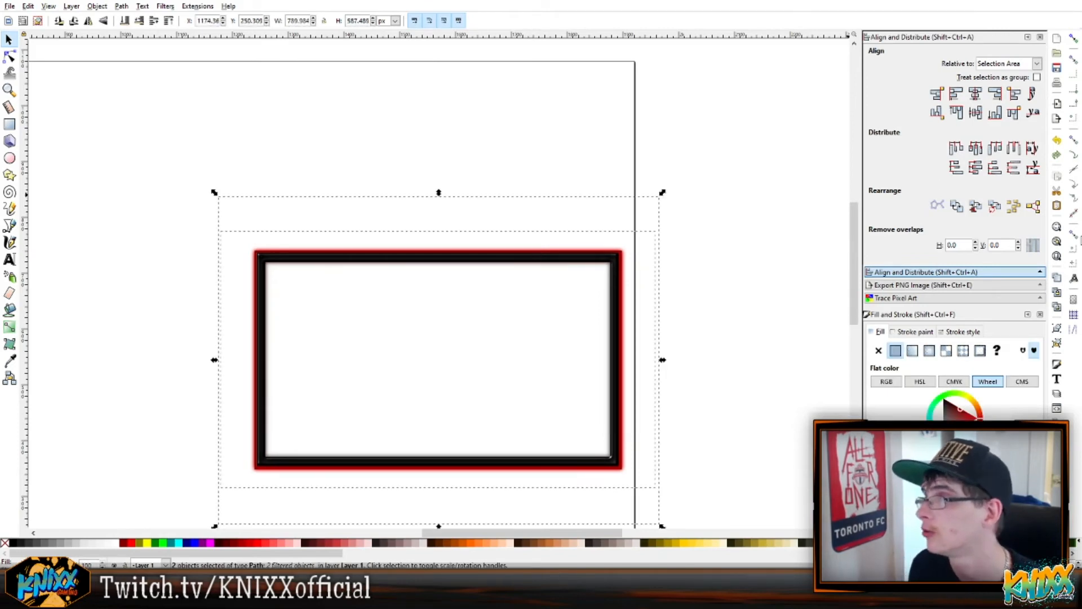
left_click(976, 93)
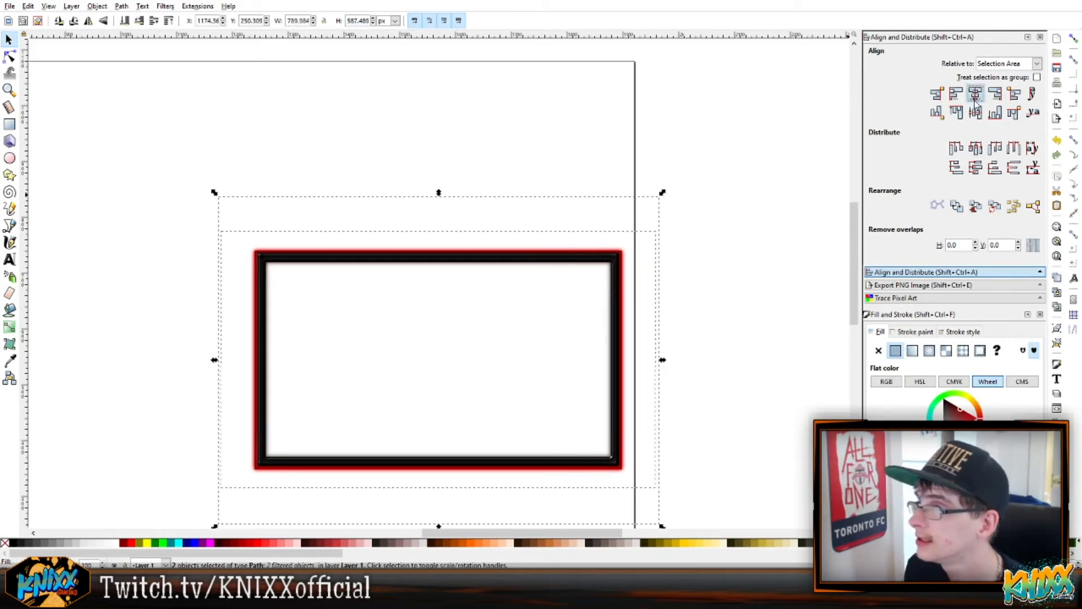
left_click(975, 113)
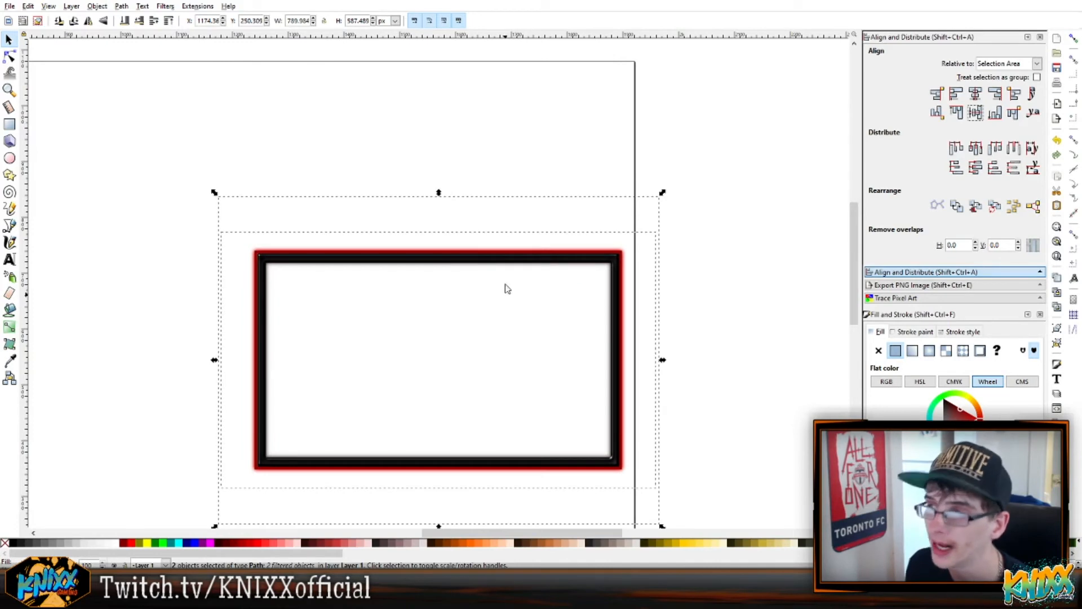
Set the PNG export file to Red basic outer glow.png in the FRAMES folder
left_click(963, 288)
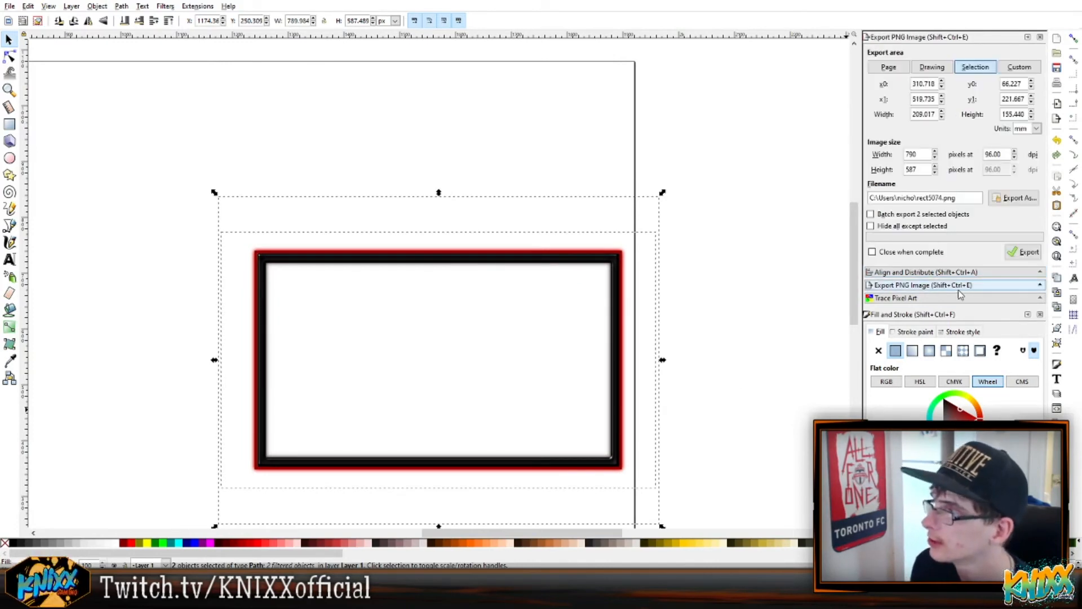
left_click(1031, 198)
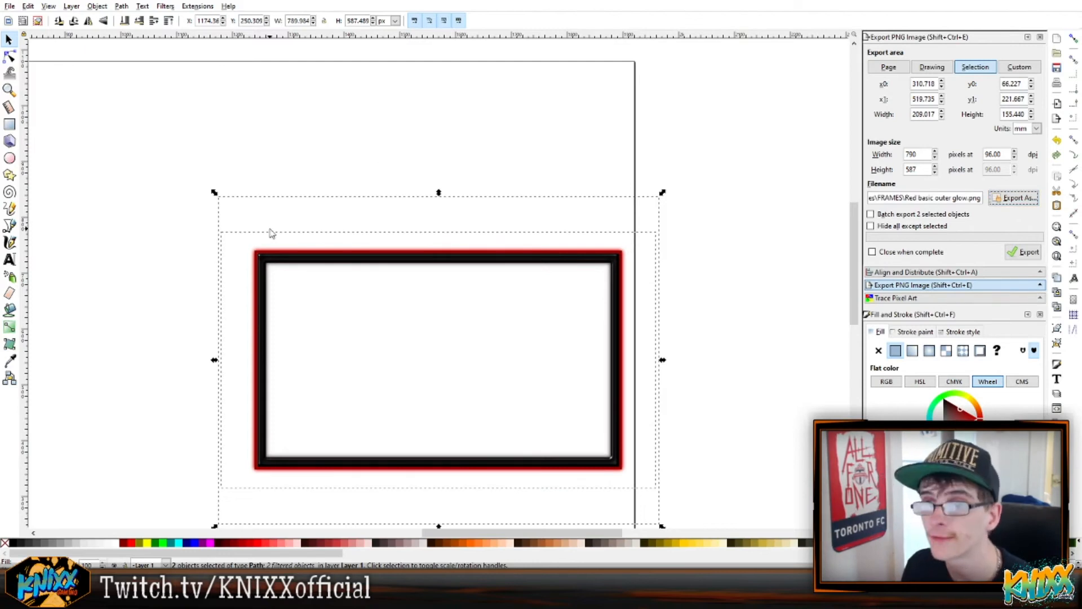
Try placing a 3D box over the frame's lower-right corner, and delete the box
left_click(9, 140)
left_click_drag(313, 192, 91, 160)
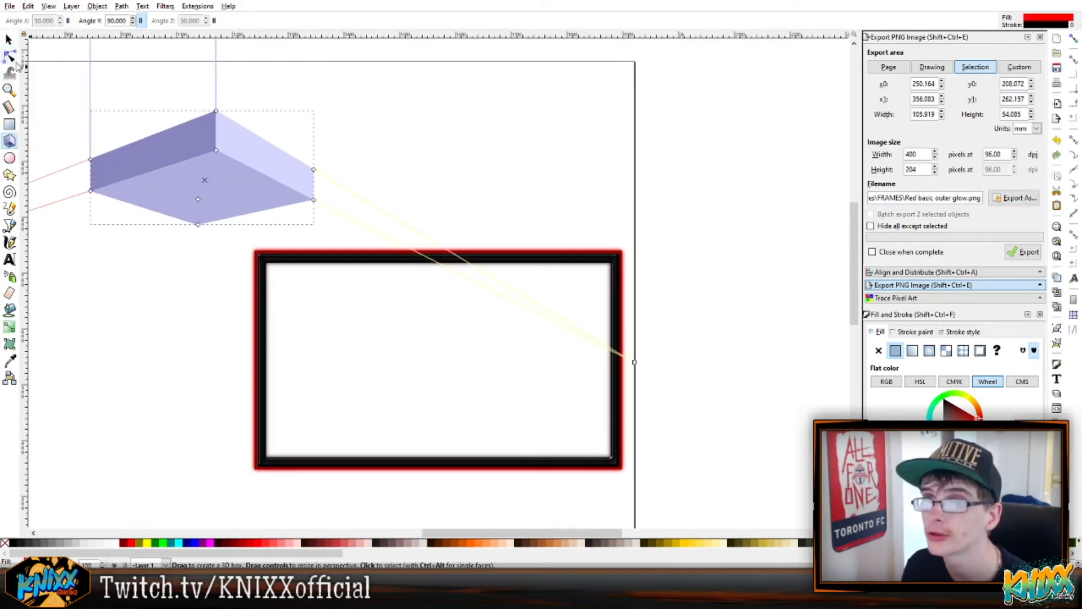
left_click(8, 39)
left_click_drag(256, 180, 572, 449)
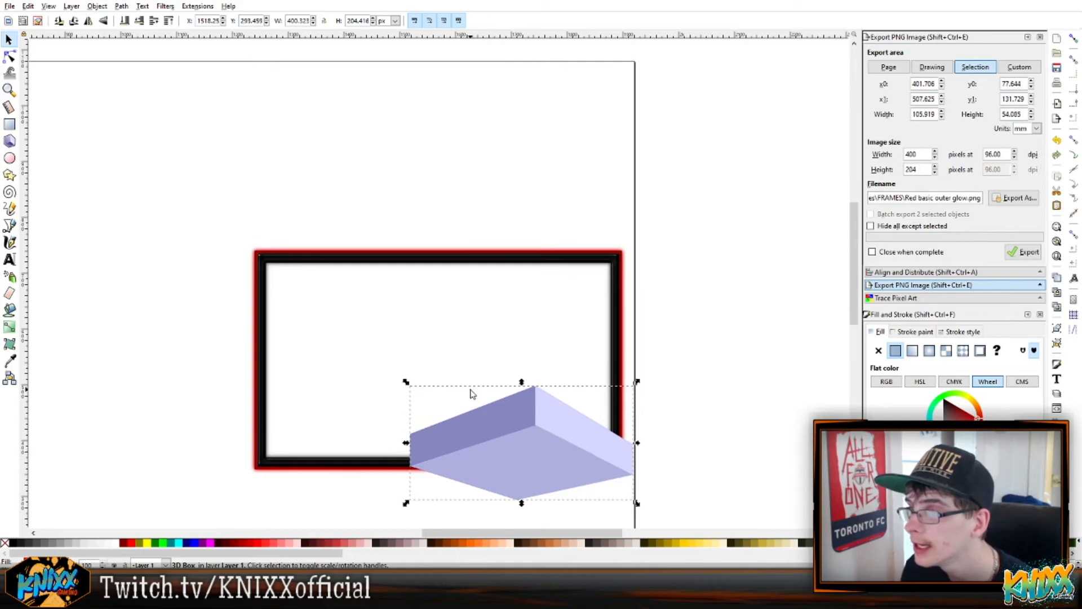
left_click_drag(522, 381, 236, 136)
key("Delete")
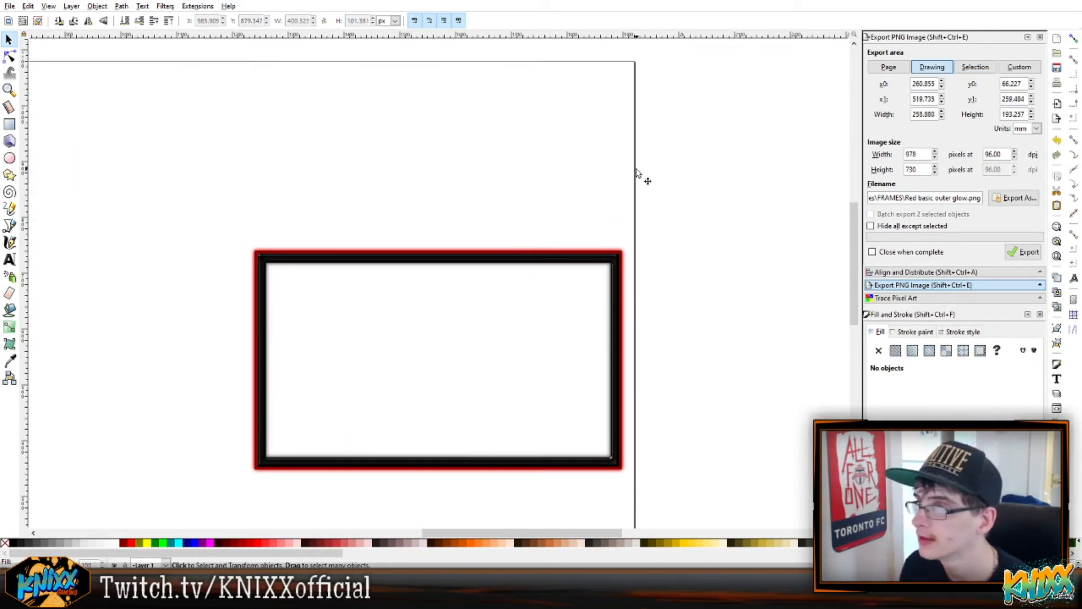
Select both frames and export the selection as Red basic outer glow.png at 790 by 587 pixels, 96 dpi
left_click_drag(700, 184, 179, 521)
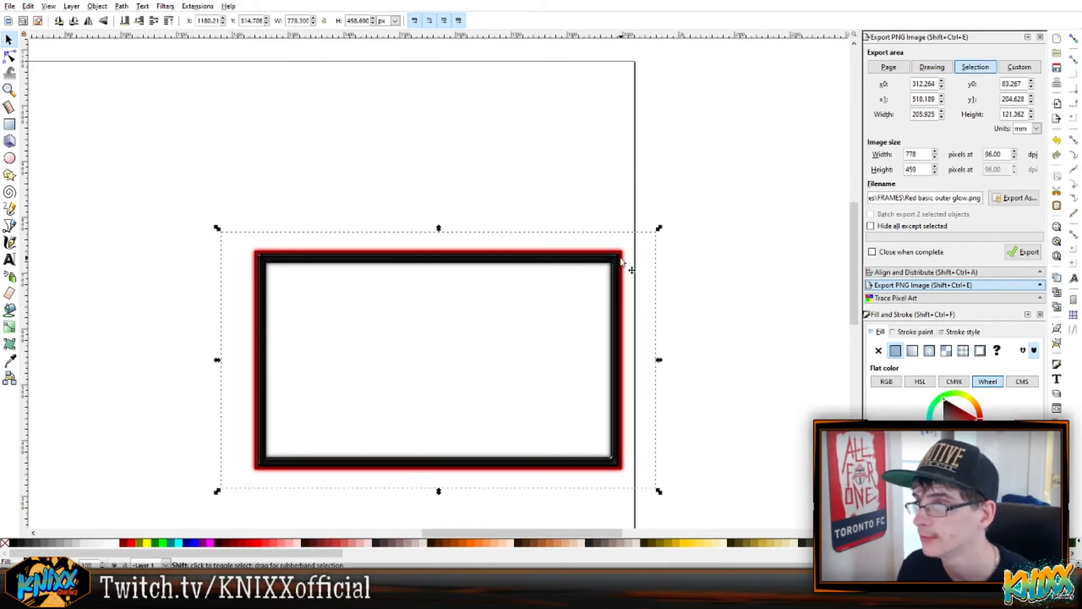
key("Escape")
key("ctrl+a")
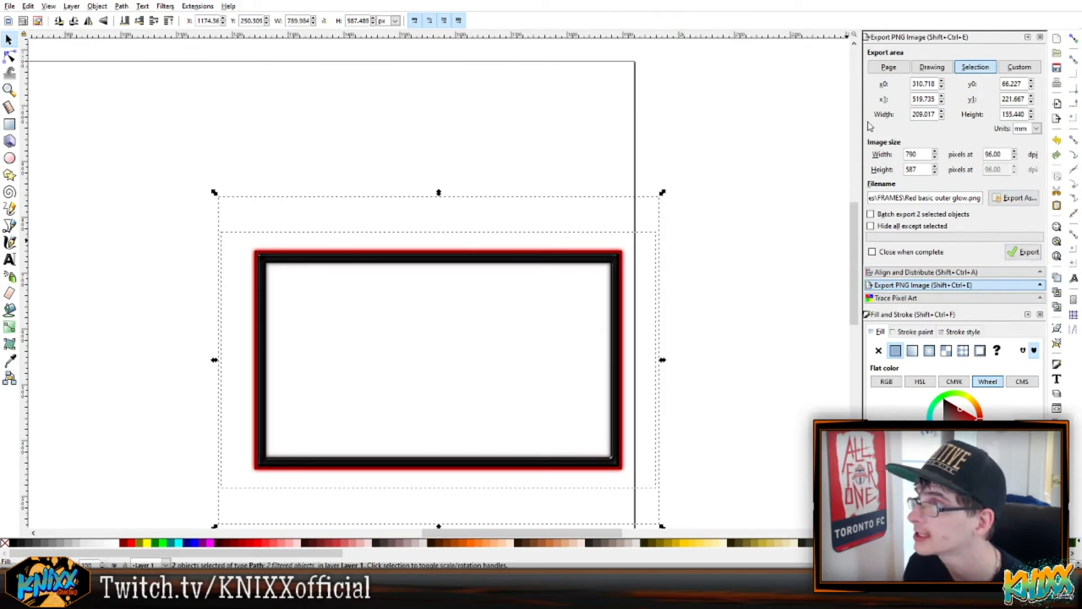
left_click(1026, 254)
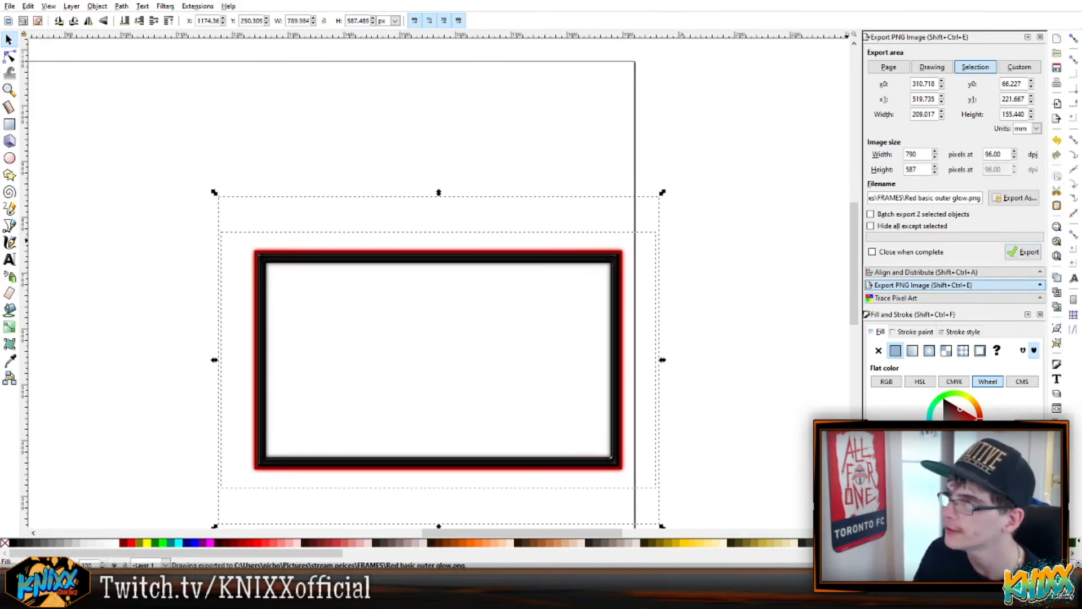
left_click(1024, 252)
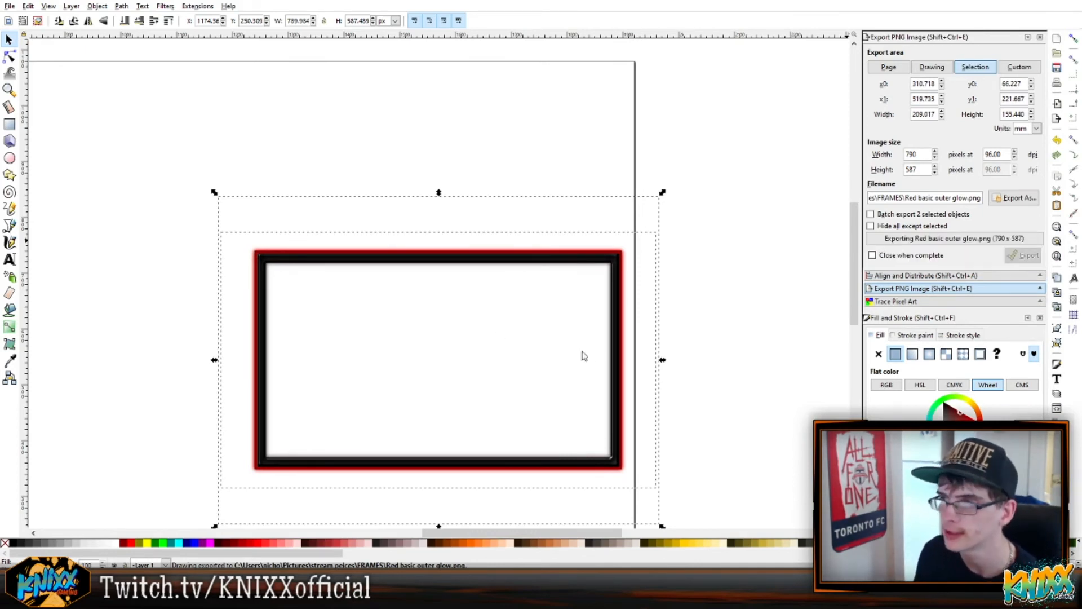
left_click(583, 333)
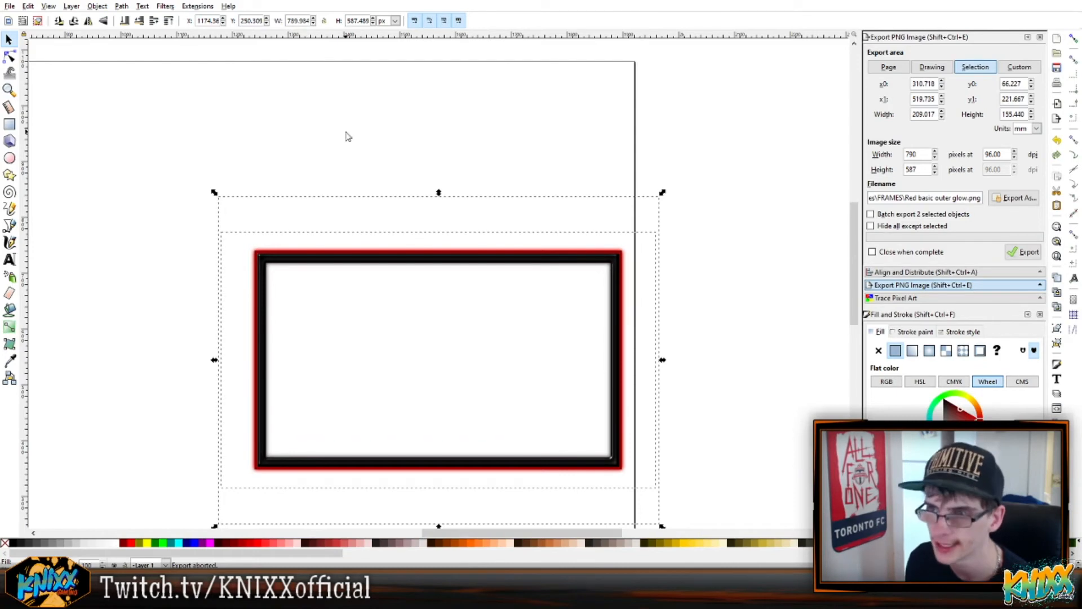
left_click(319, 116)
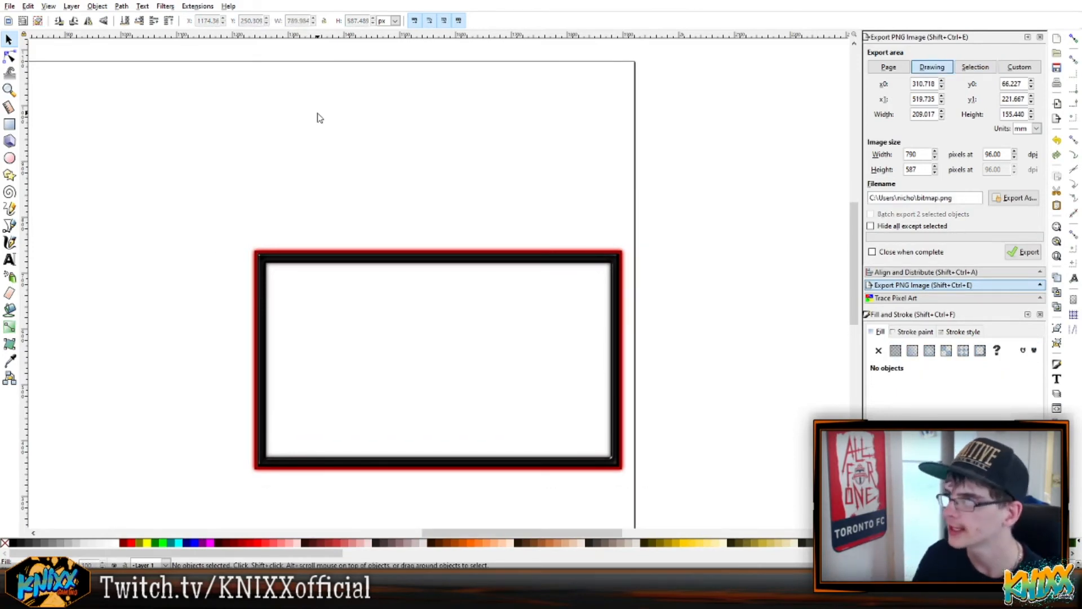
Move the black frame off the red frame to a spot above the page, at about X 608, Y 1042 px
left_click_drag(854, 265, 857, 235)
left_click_drag(598, 532, 550, 541)
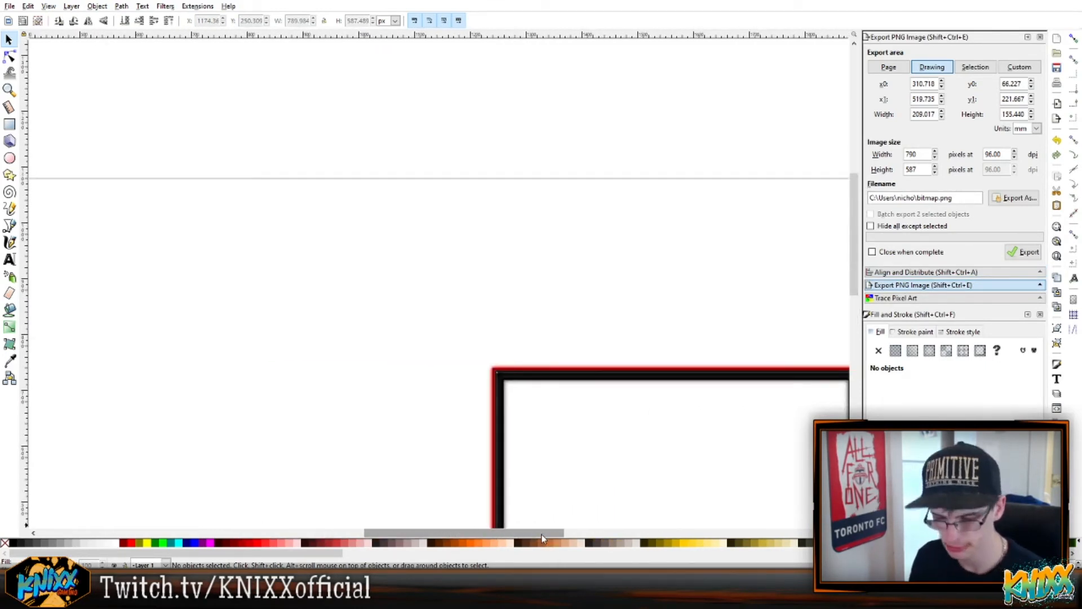
key("minus")
key("minus")
scroll(544, 379, "down", 3)
left_click_drag(606, 264, 449, 62)
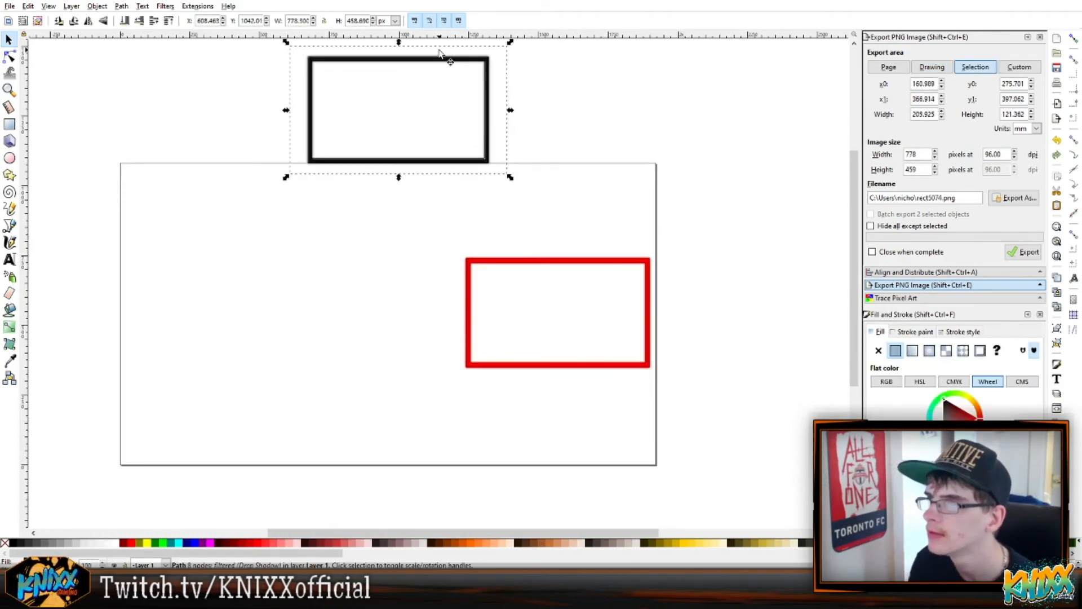
Delete the red frame on the page and the black frame above it
left_click(599, 270)
key("Delete")
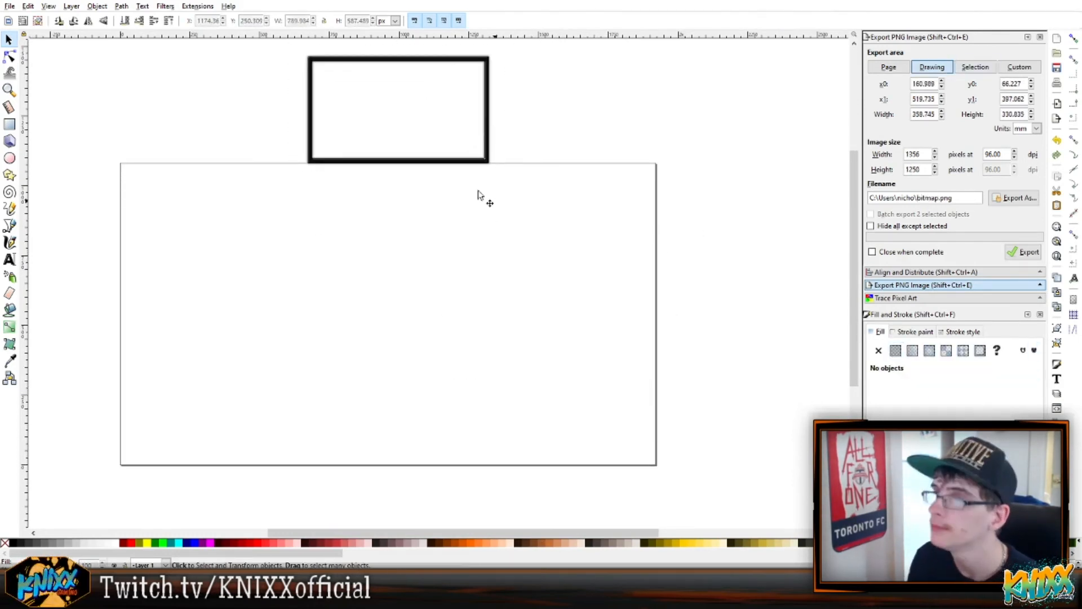
left_click(487, 131)
key("Delete")
Draw a black rectangle about 1923 by 59 px as a bar across the page's bottom edge
scroll(513, 237, "up", 4)
scroll(462, 442, "down", 6)
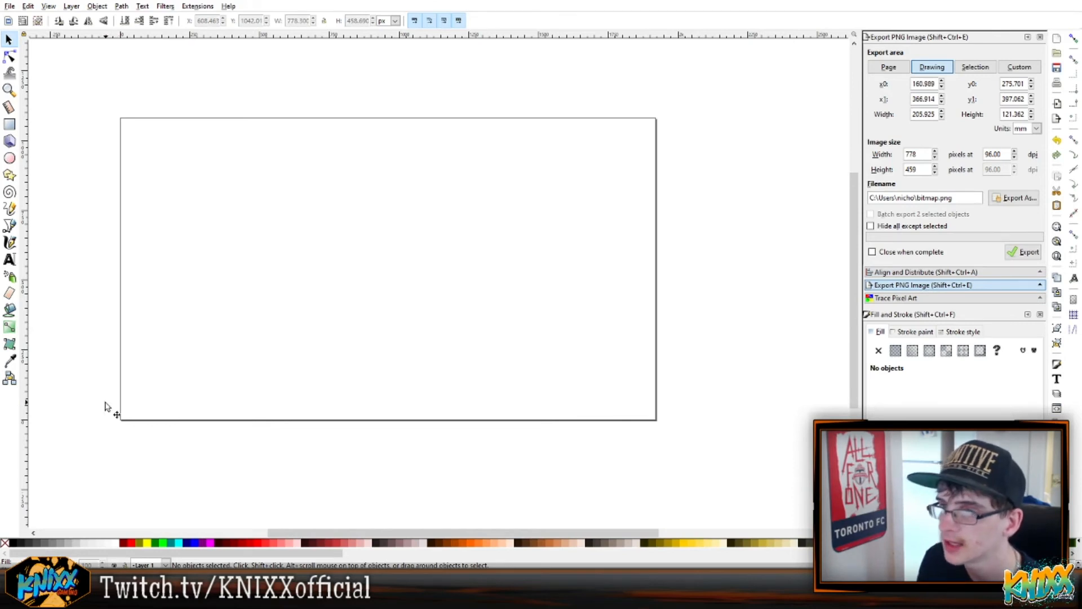
scroll(338, 460, "up", 1)
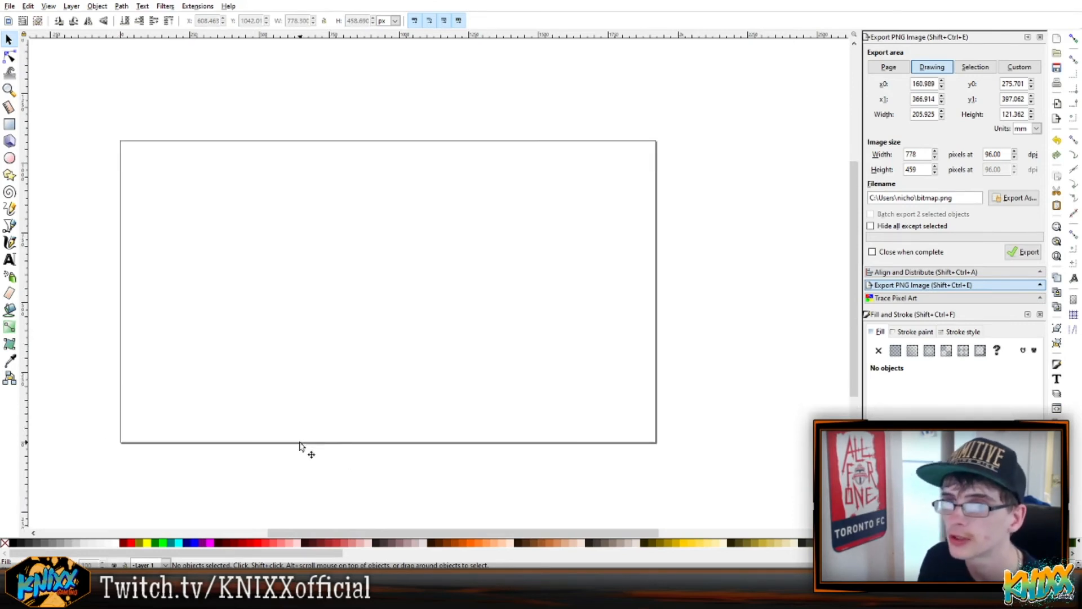
left_click(9, 125)
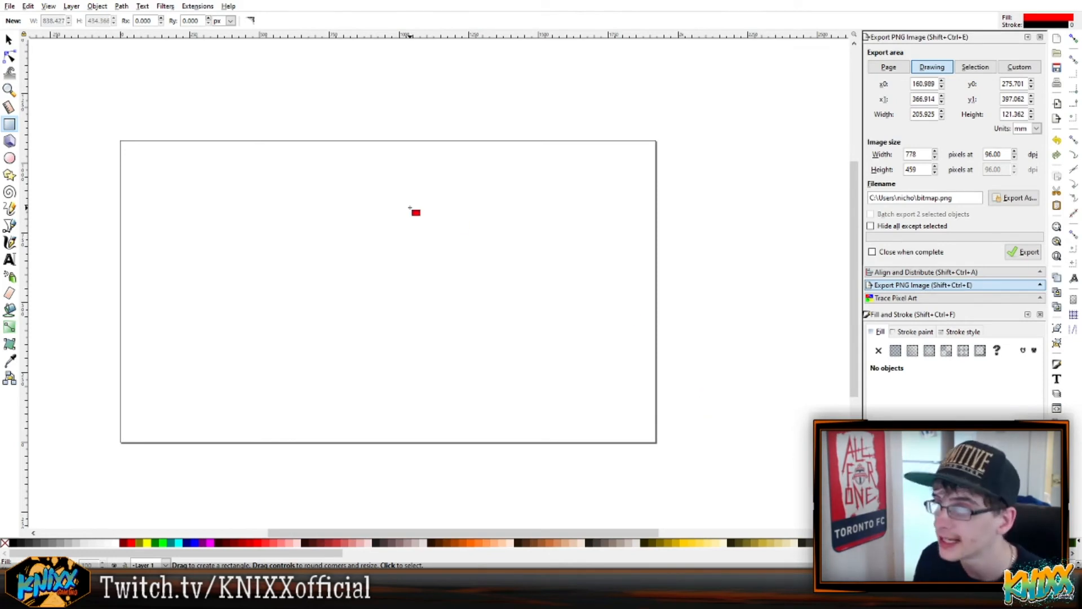
left_click(13, 543)
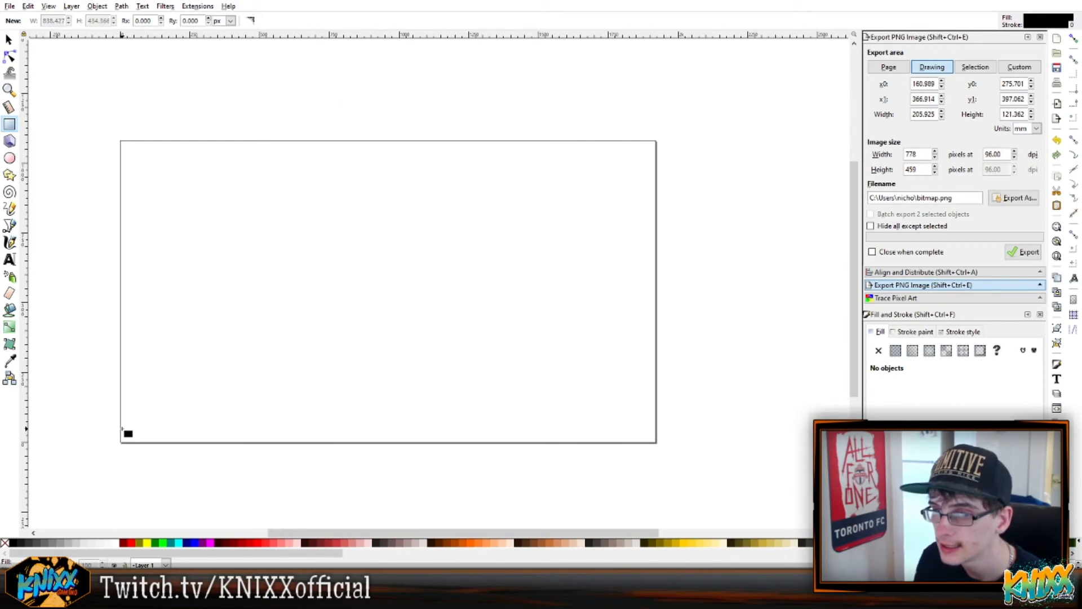
left_click_drag(120, 428, 657, 444)
left_click(105, 317)
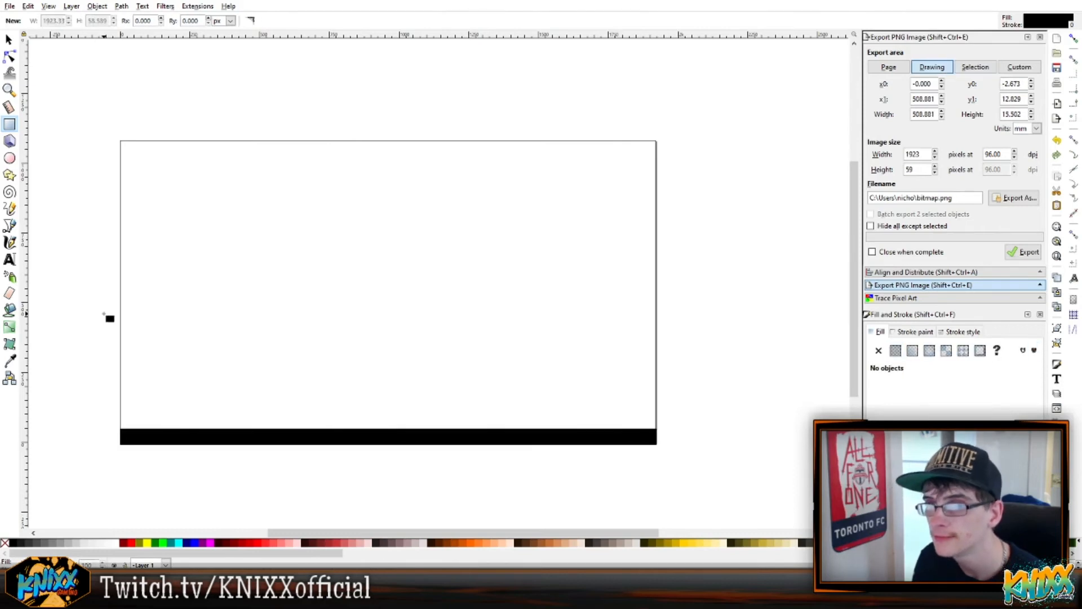
Draw a narrow red rectangle about 17 by 109 px and move it near the page centre, at about X 1011, Y 527 px
scroll(631, 501, "up", 2)
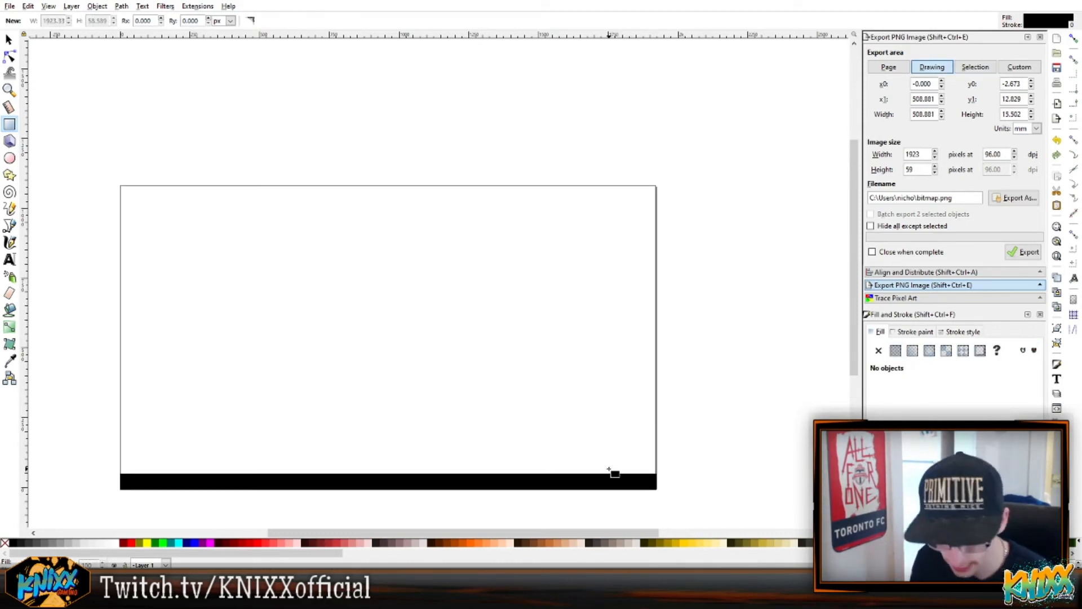
key("plus")
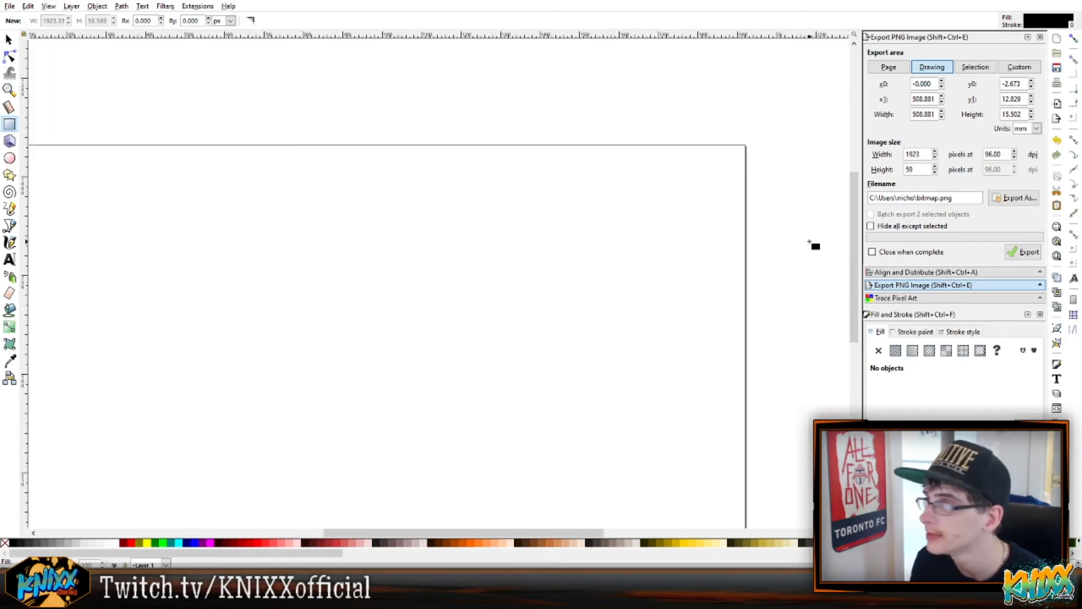
left_click_drag(585, 533, 562, 534)
scroll(776, 262, "down", 3)
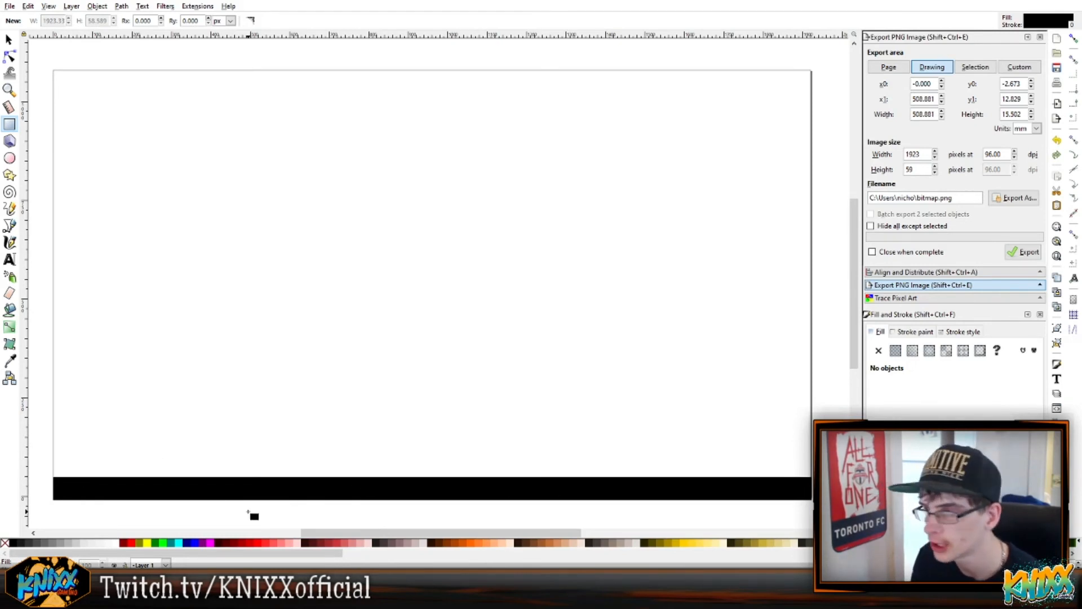
left_click_drag(257, 543, 256, 522)
left_click_drag(208, 243, 215, 287)
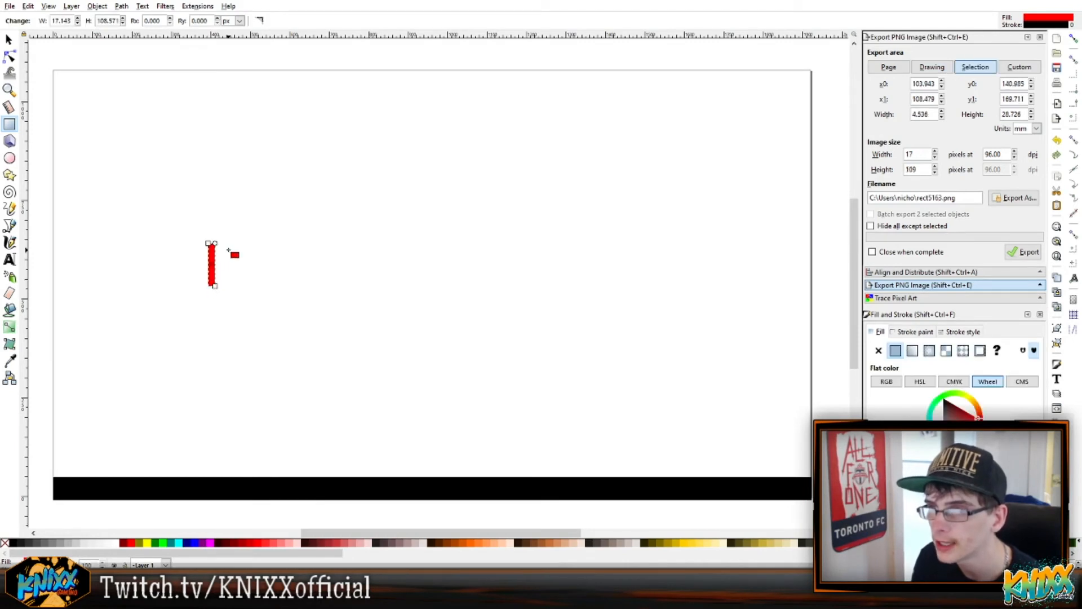
left_click(9, 40)
left_click_drag(213, 264, 457, 266)
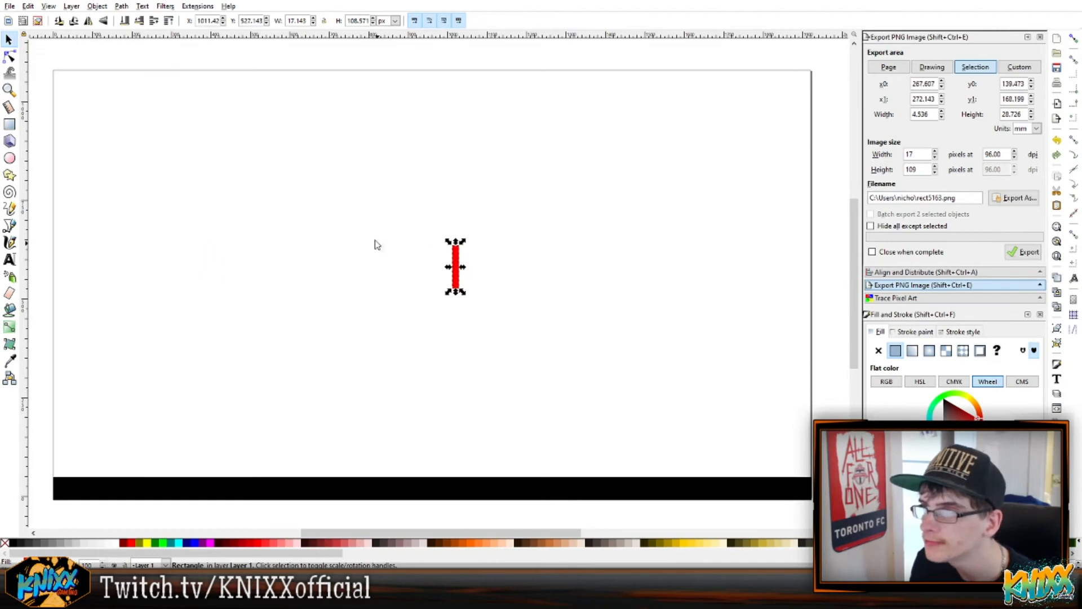
Convert the red rectangle to a path and move its upper-right node onto the upper-left corner to form a right triangle
left_click(10, 56)
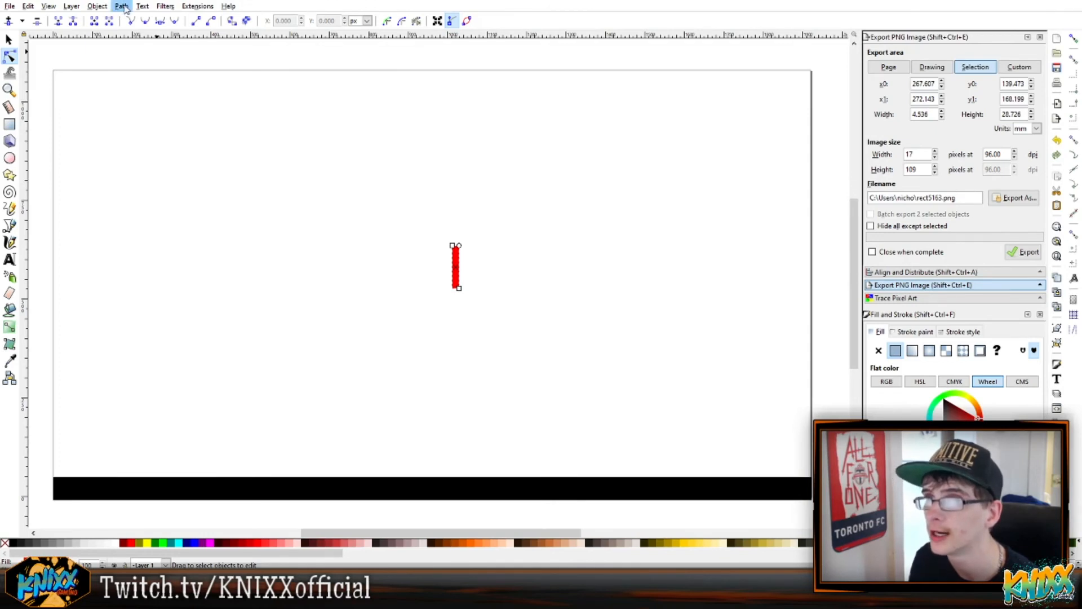
left_click(140, 16)
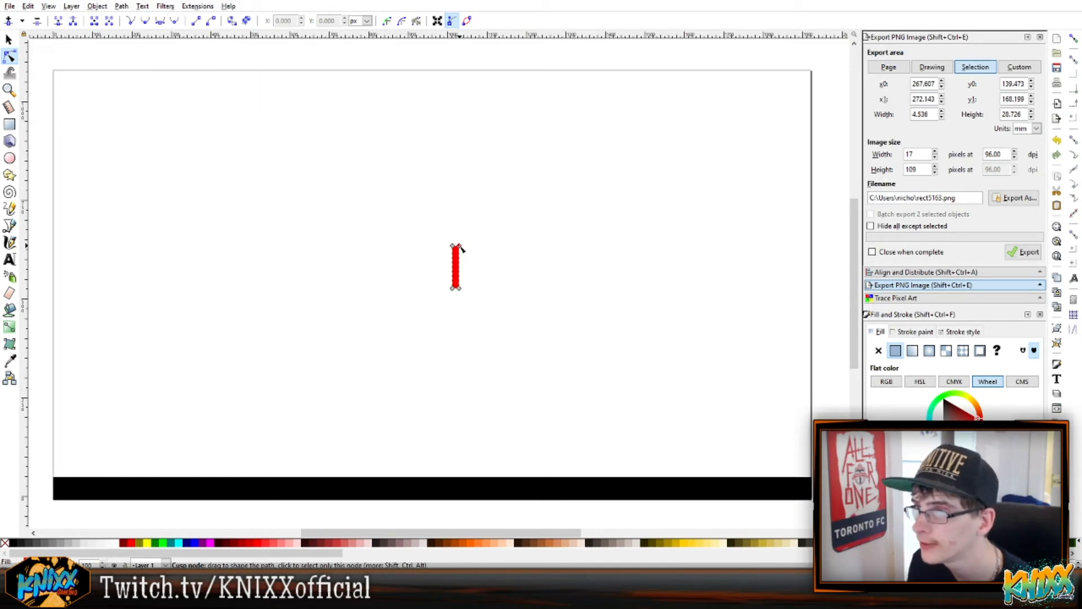
scroll(460, 248, "up", 5, "ctrl")
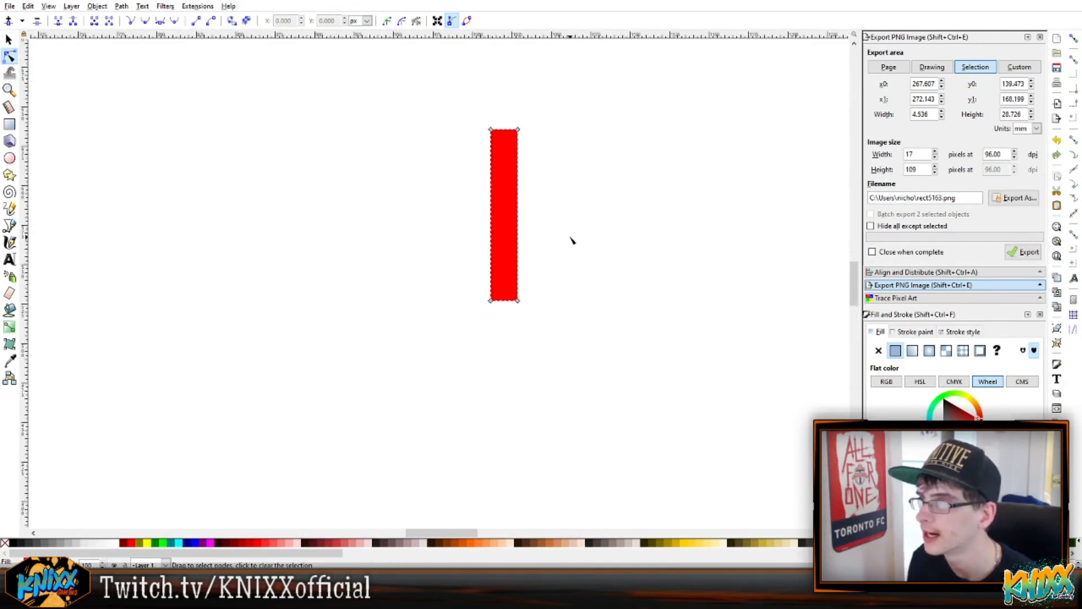
scroll(561, 188, "up", 2)
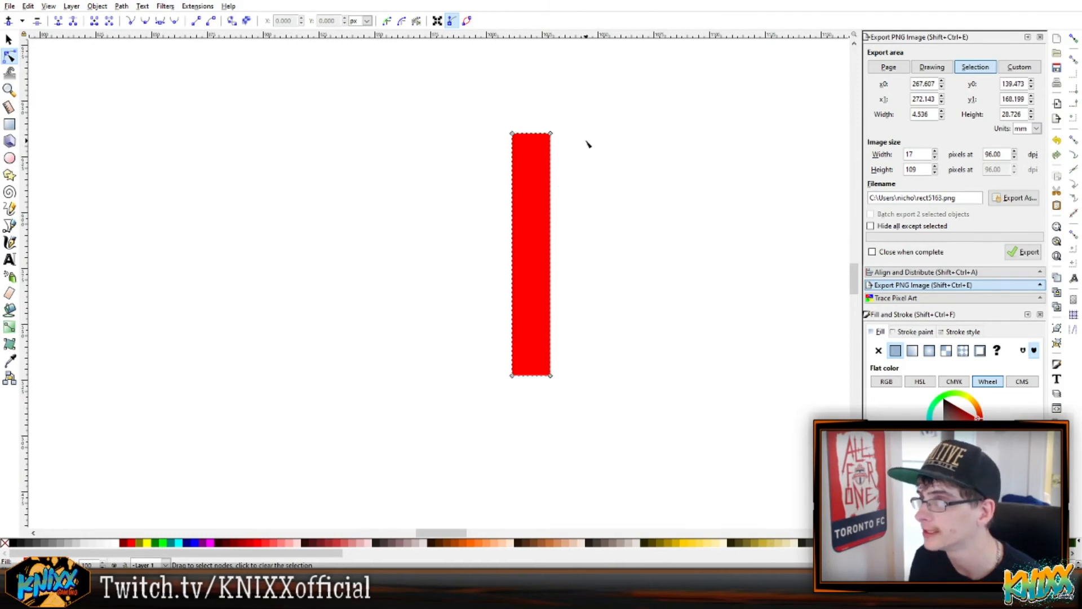
left_click_drag(551, 135, 511, 134)
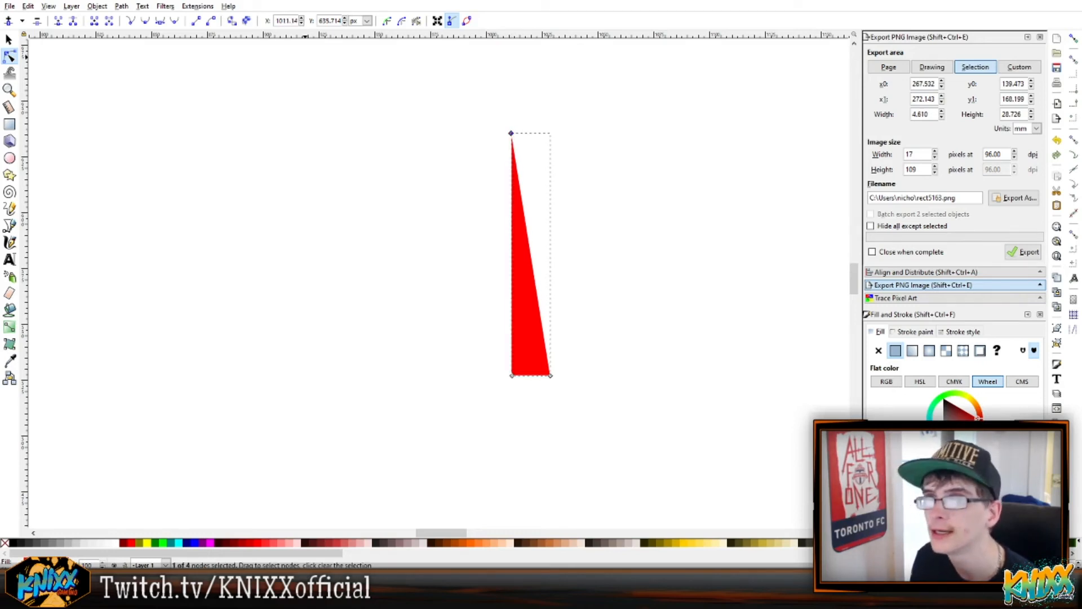
Try flipping the red triangle horizontally and vertically
left_click(8, 39)
left_click(573, 156)
left_click(539, 313)
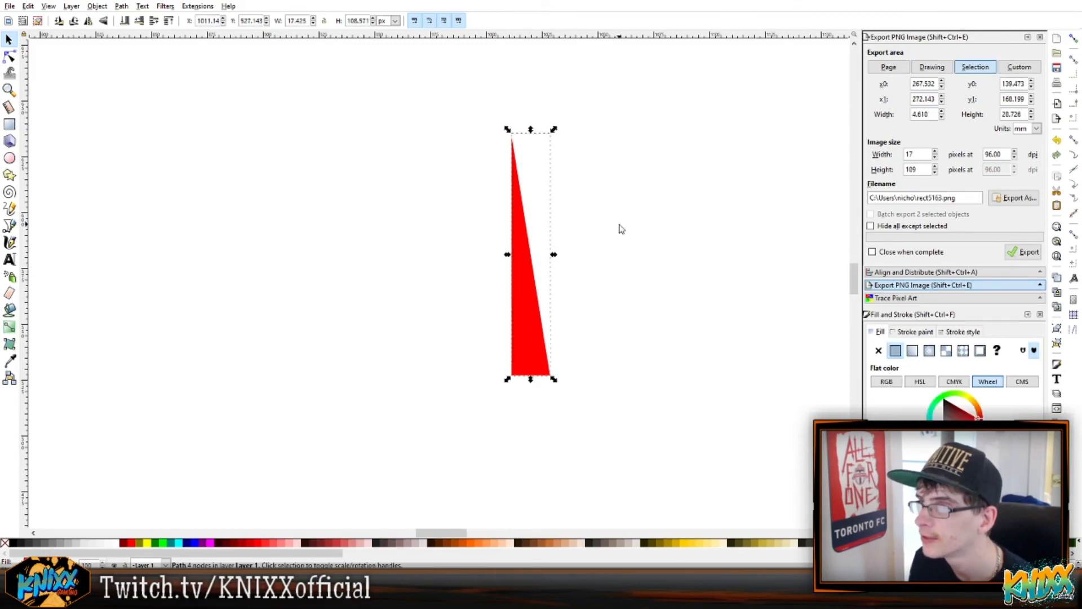
left_click(514, 389)
left_click(534, 357)
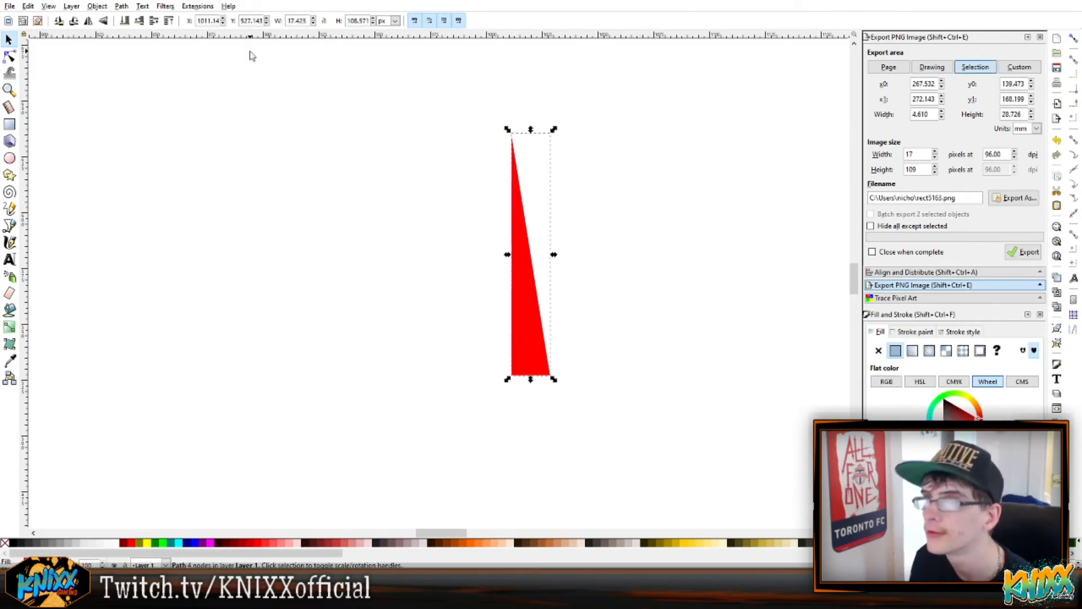
left_click(89, 22)
left_click(89, 21)
key("v")
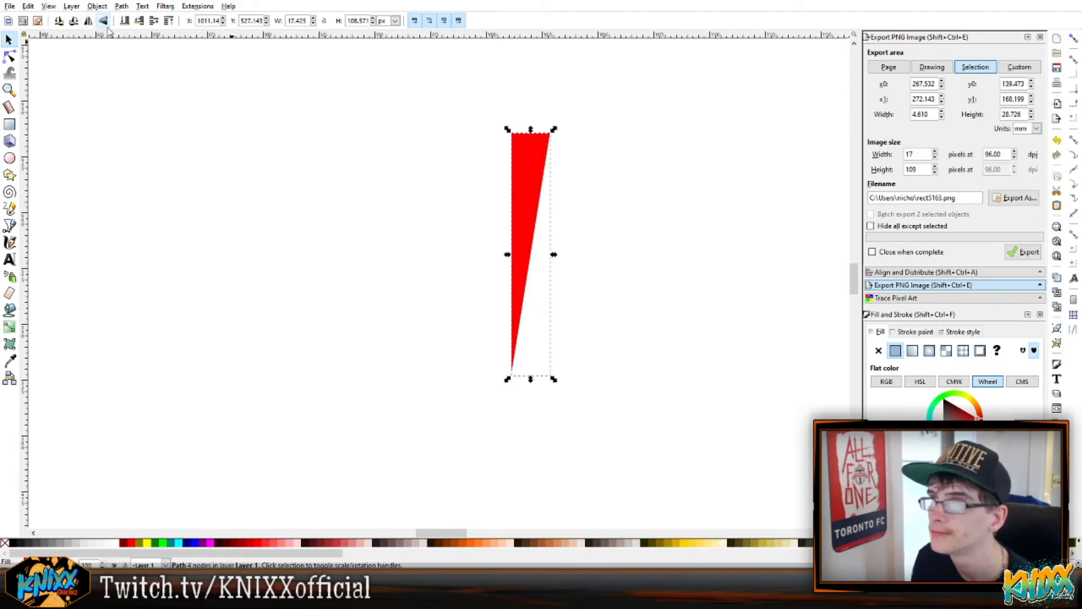
left_click(106, 26)
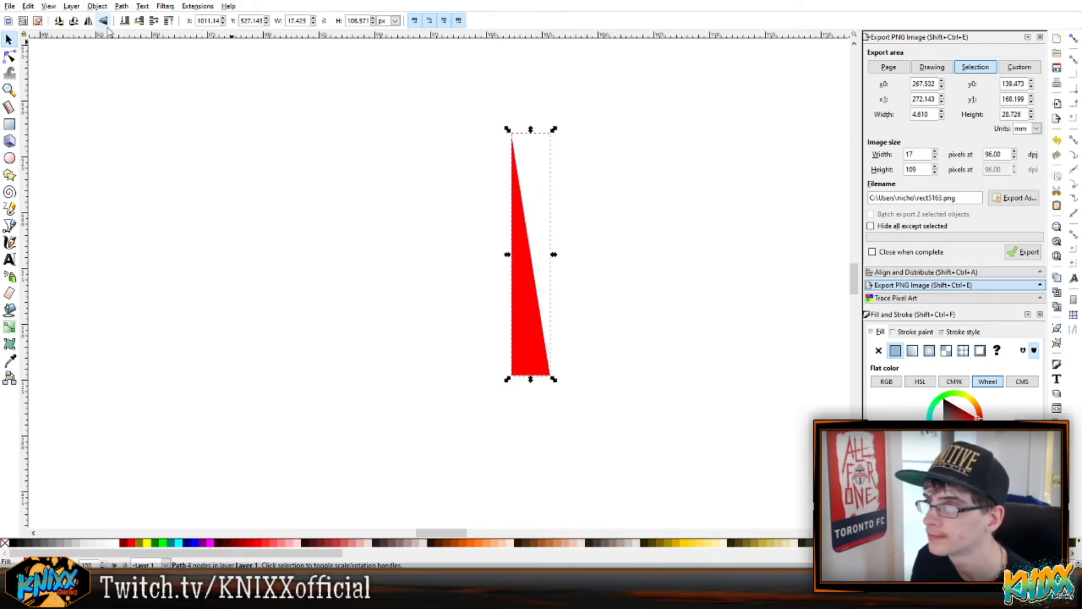
Rotate the red triangle 90° clockwise three times so it lies horizontally with its point facing left
left_click(75, 22)
left_click(77, 24)
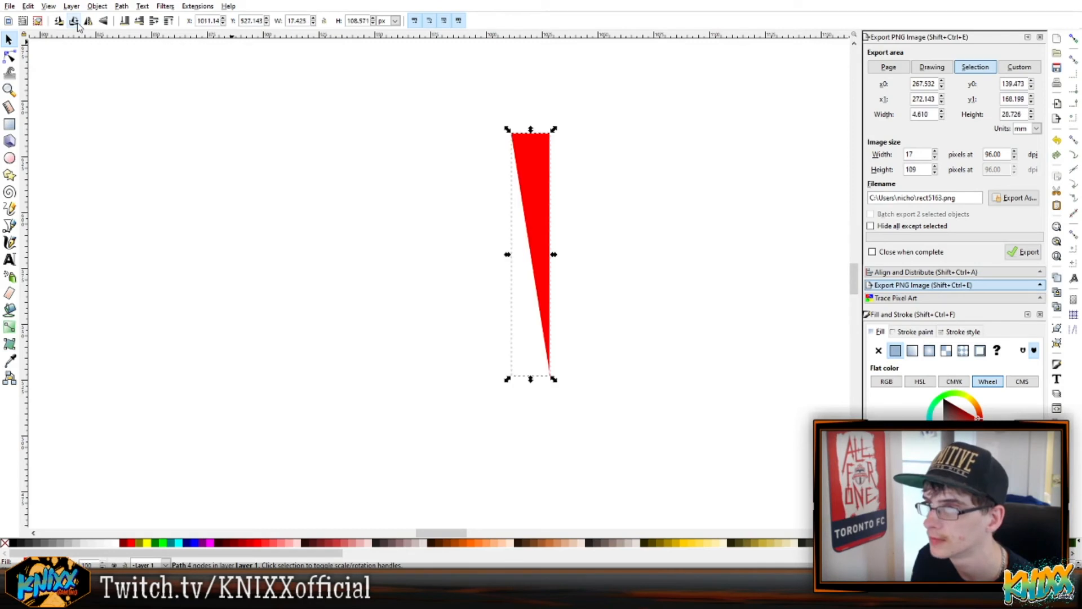
left_click(77, 25)
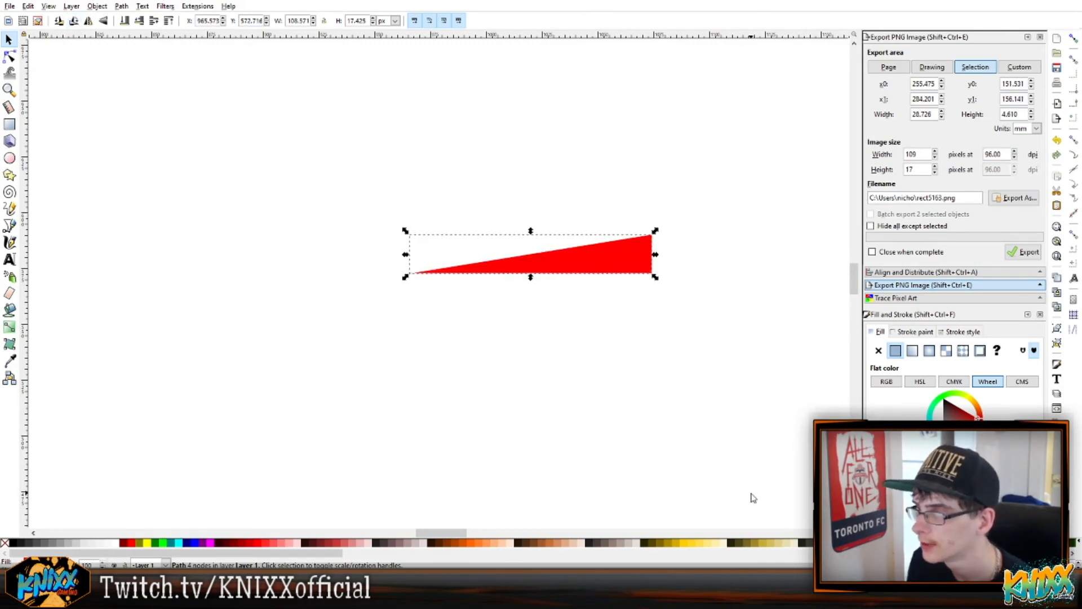
Duplicate the red triangle and flip the copy horizontally
scroll(699, 468, "down", 2)
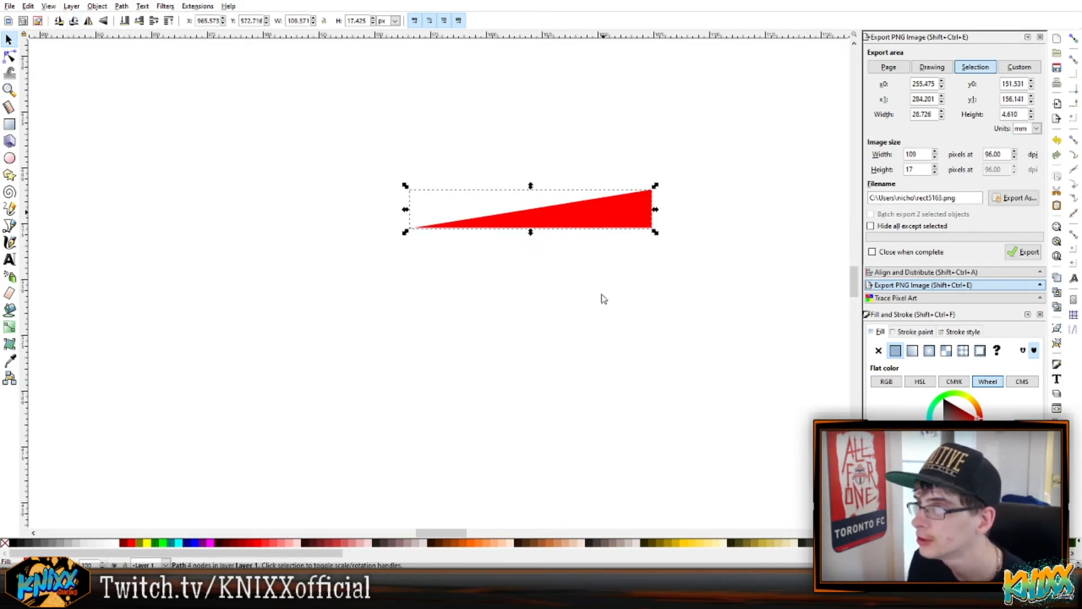
left_click(638, 293)
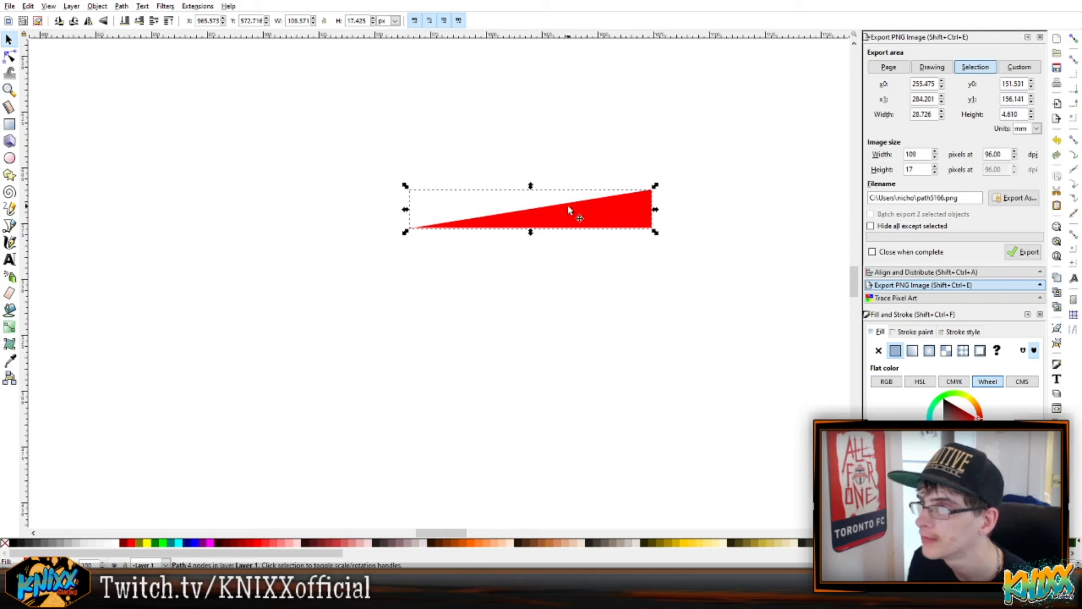
left_click(91, 24)
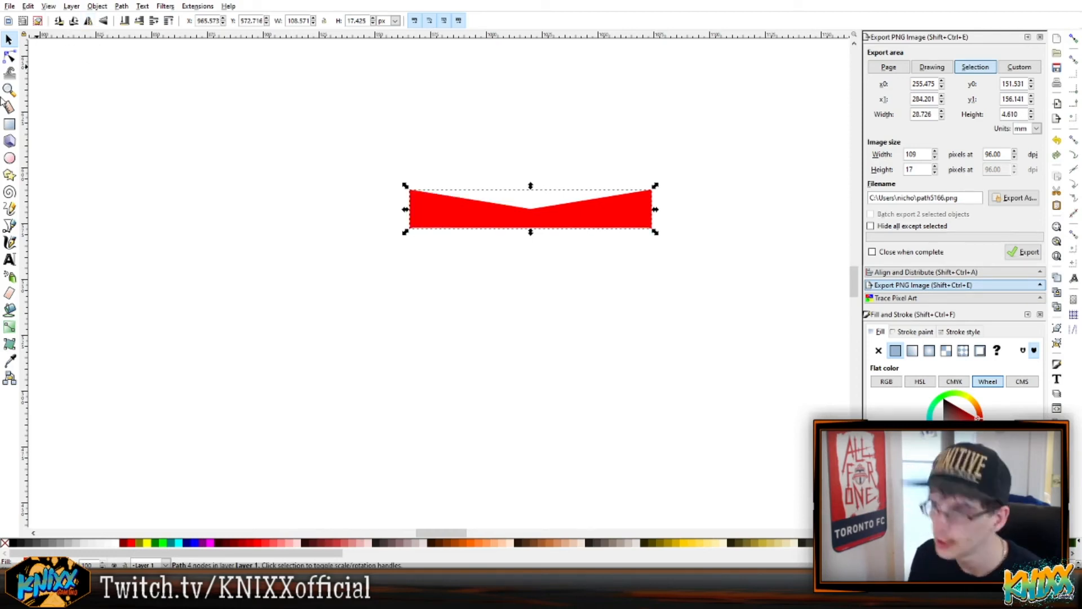
Move the flipped triangle to the black bar's left end, stretch it to about 276 by 57 px, and nudge it to about X 1, Y -8 px
key("minus")
key("minus")
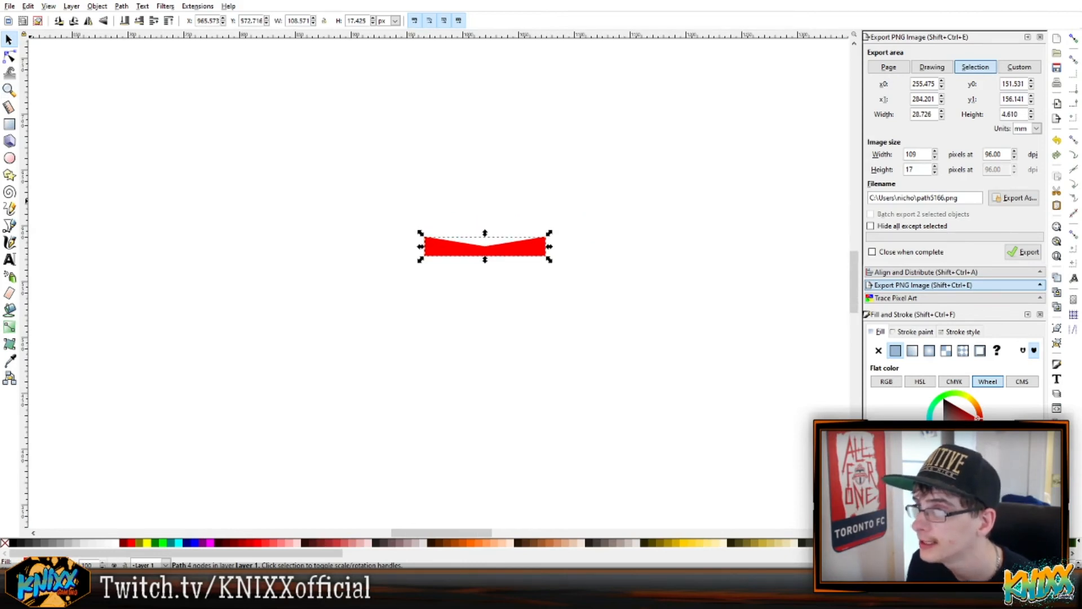
left_click_drag(855, 279, 879, 298)
key("minus")
key("minus")
key("minus")
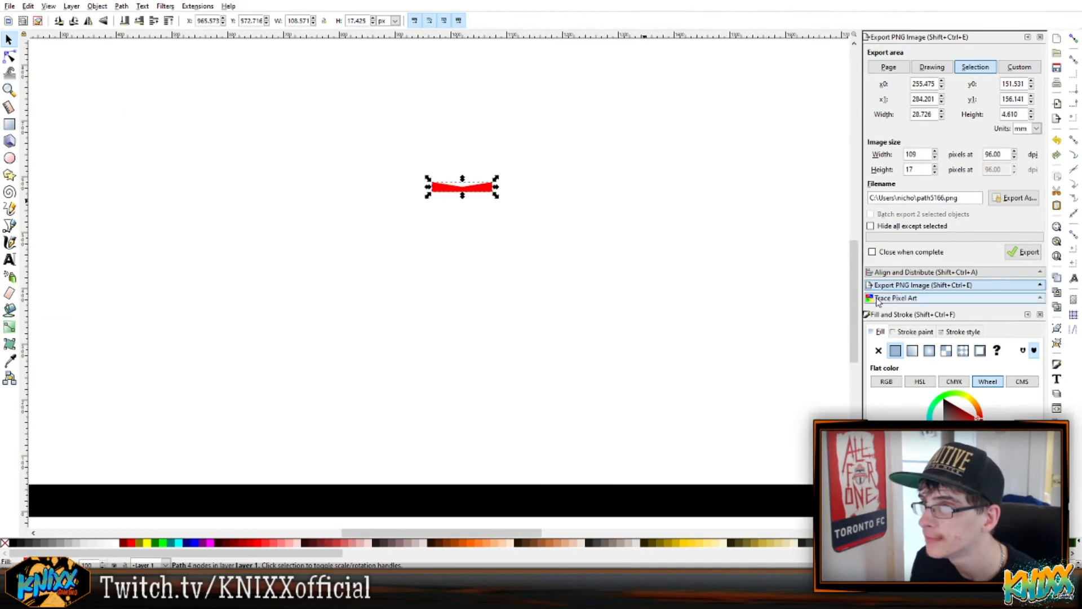
left_click_drag(475, 220, 164, 433)
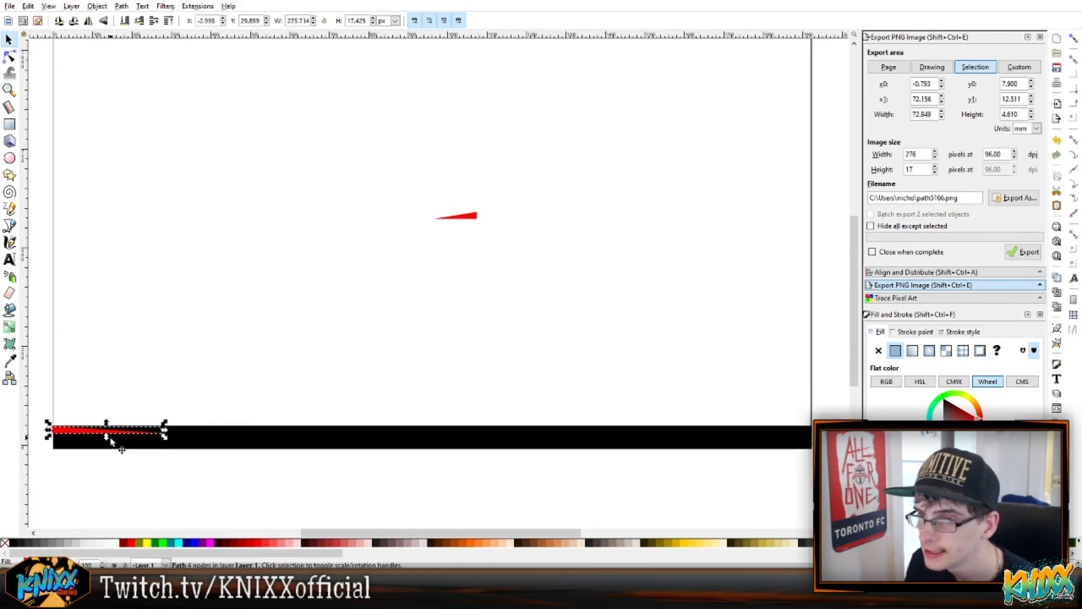
left_click_drag(106, 437, 112, 456)
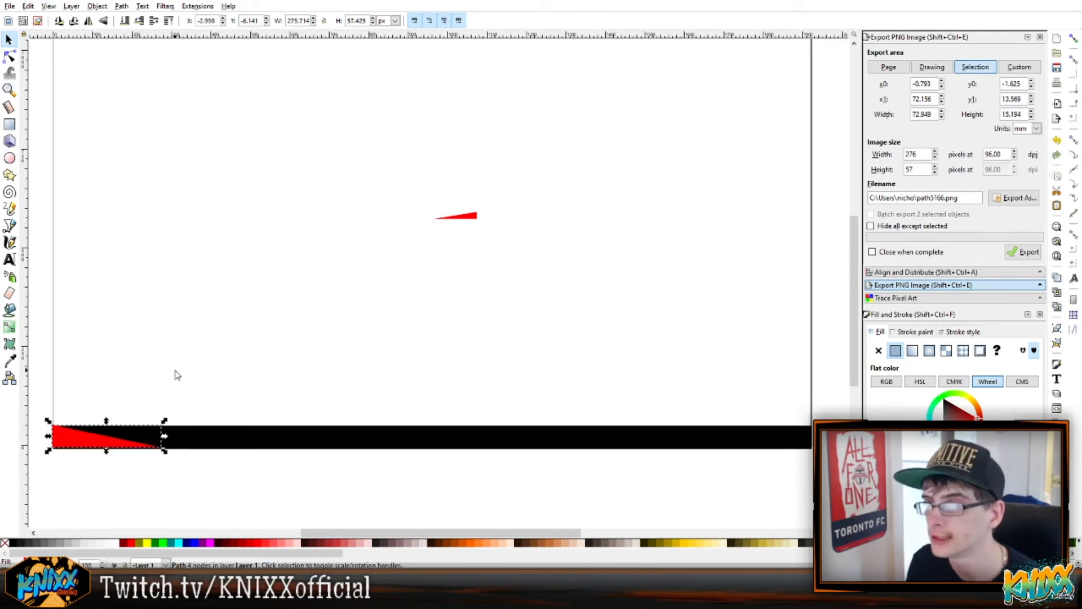
key("Right")
key("Right")
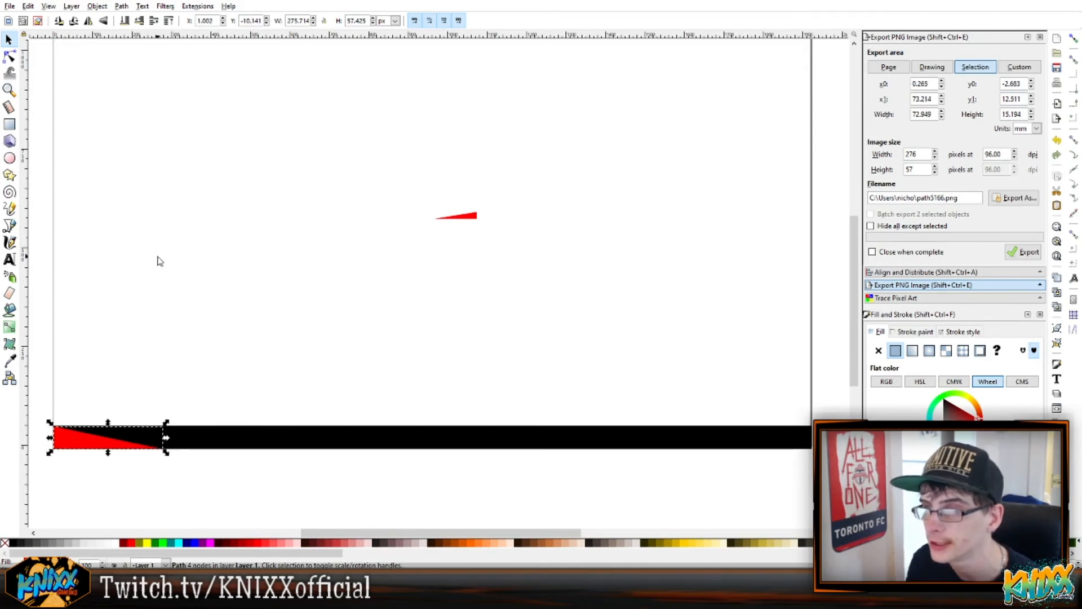
Delete the original small red triangle near the page centre
left_click(162, 257)
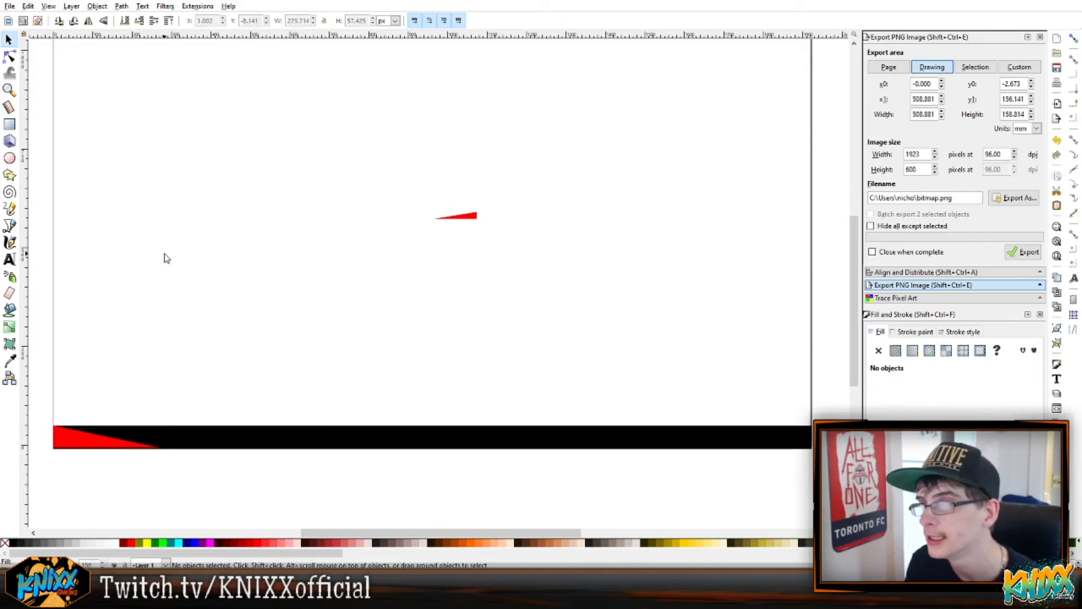
left_click(475, 216)
key("Delete")
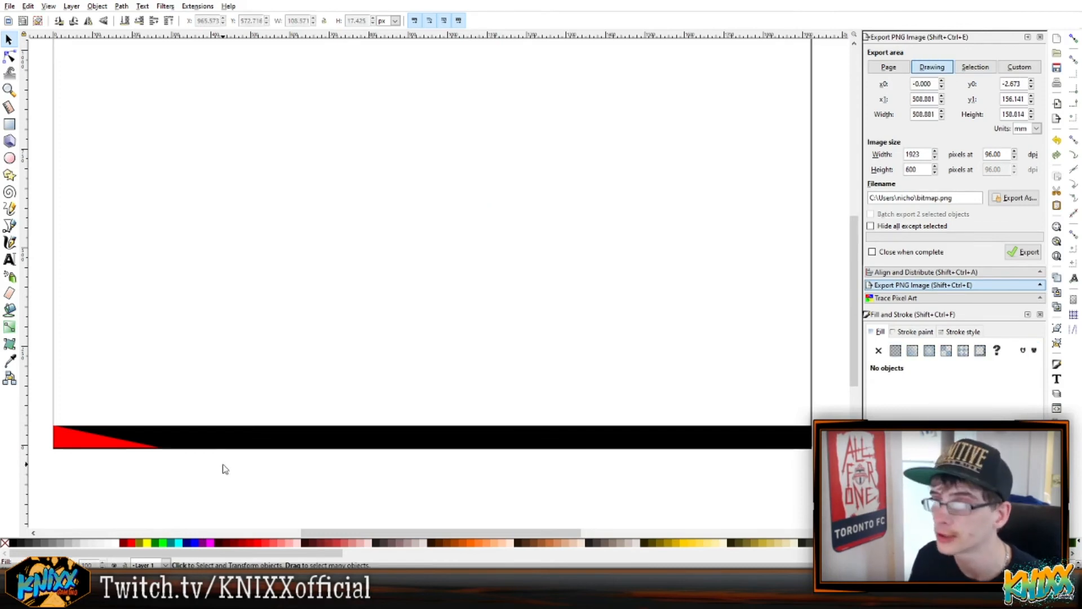
Reduce the black bar's height from below so that its lower side lines up with the page's bottom edge
left_click(529, 437)
key("plus")
key("plus")
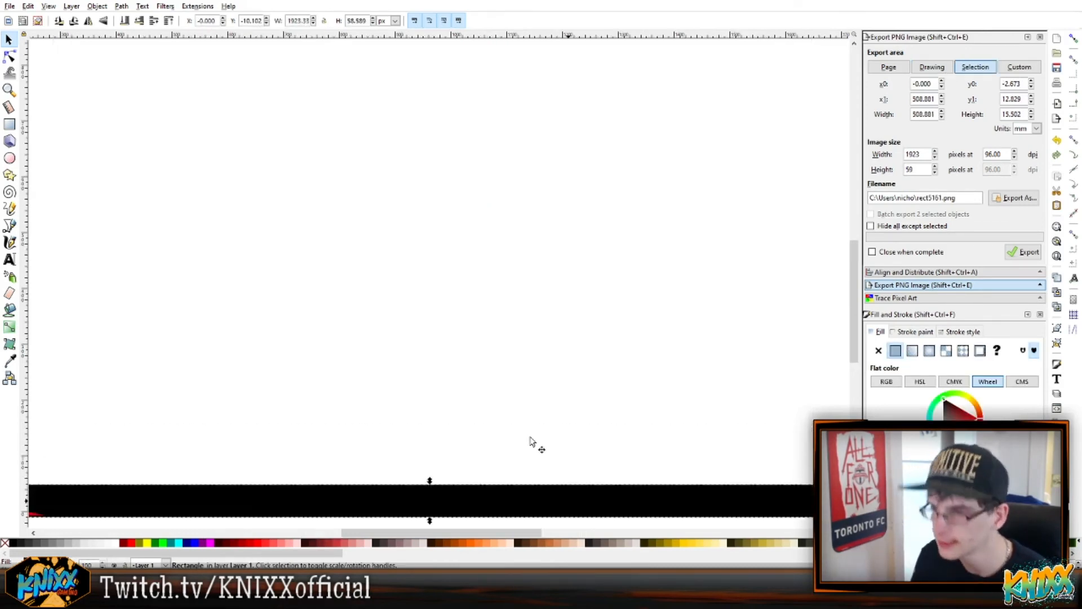
scroll(422, 265, "down", 11)
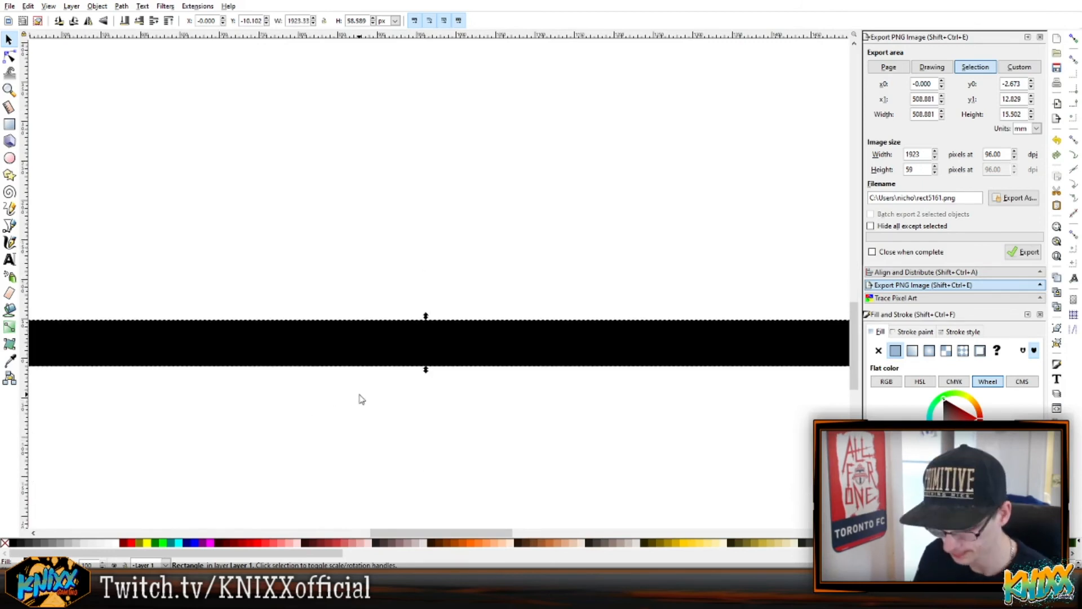
left_click_drag(452, 533, 381, 533)
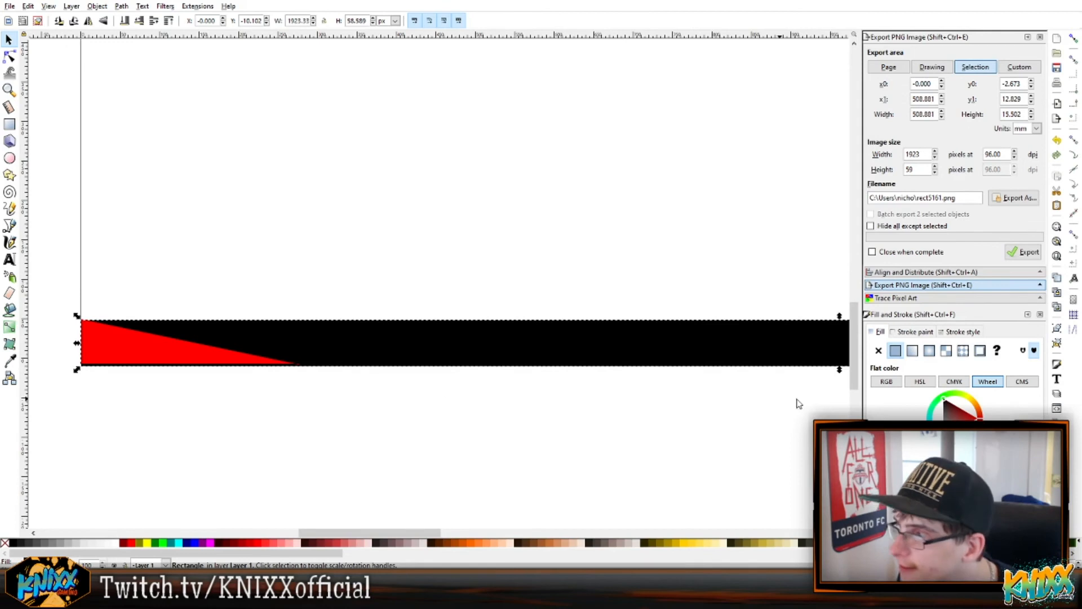
mouse_move(840, 369)
left_mouse_down()
mouse_move(846, 329)
mouse_move(844, 363)
left_mouse_up()
Shorten the red triangle at the bar's left end to about 52 px high and nudge it 2 px left
left_click(195, 361)
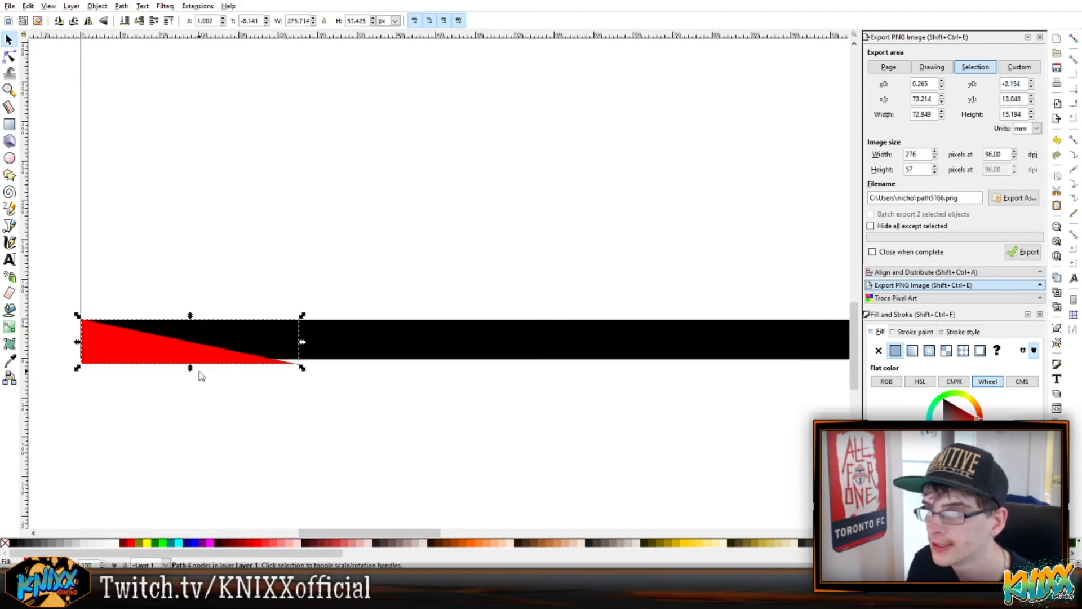
left_click_drag(192, 369, 195, 370)
key("Left")
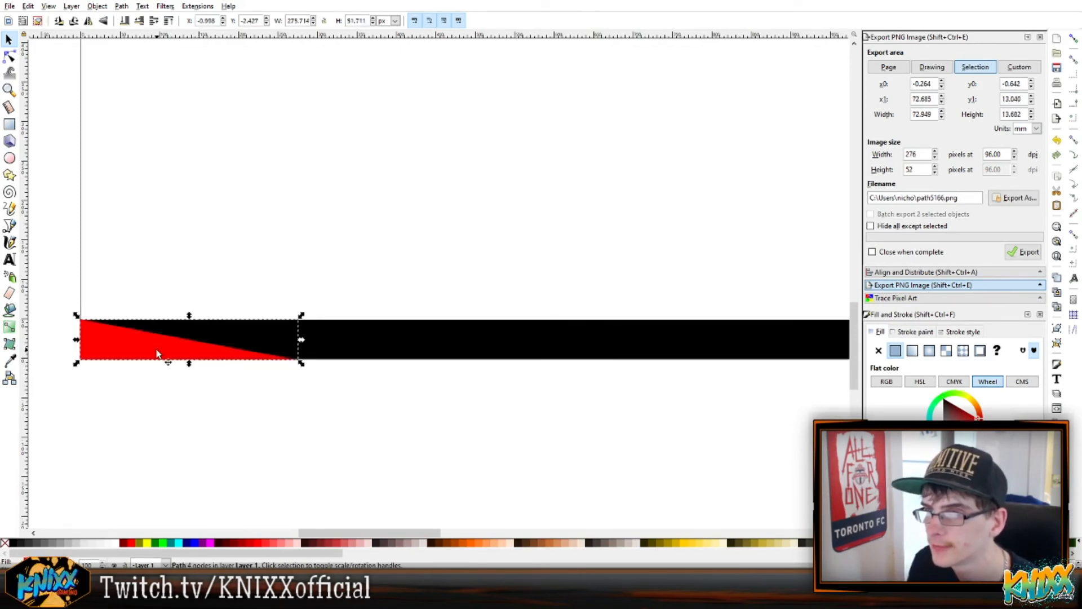
left_click(346, 244)
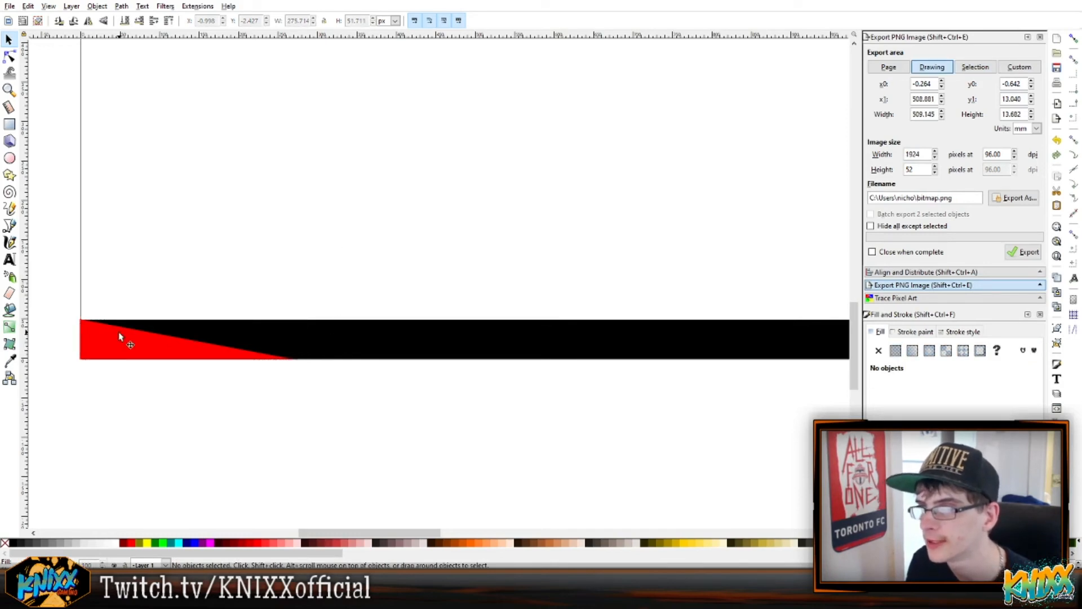
Duplicate the red triangle, flip the copy horizontally, and place it at the bar's right end at about X 1647, Y -3 px
left_click(125, 358)
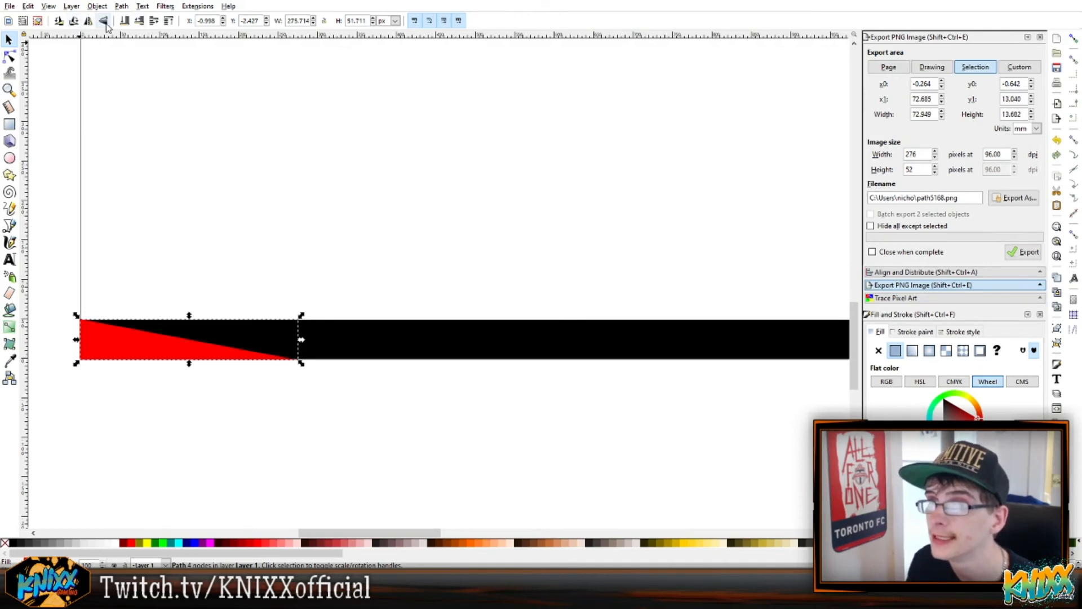
left_click(88, 21)
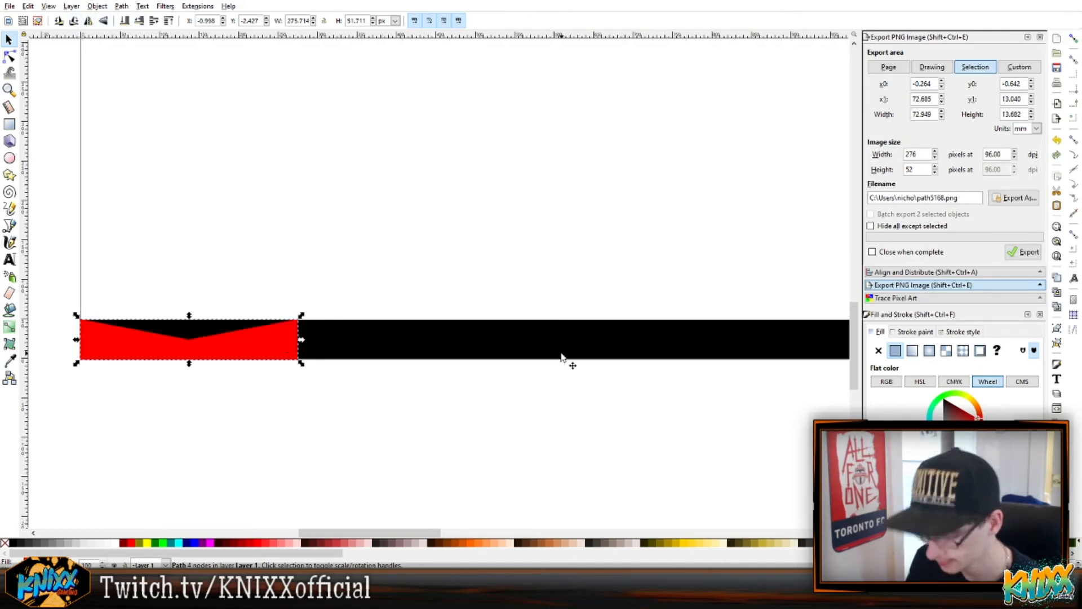
scroll(562, 356, "down", 2)
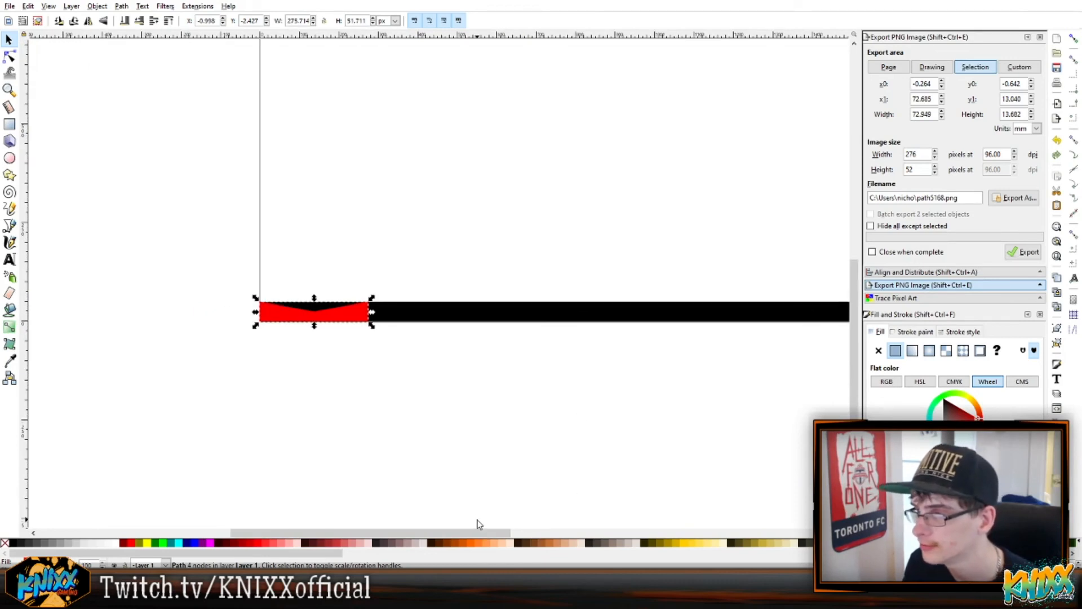
left_click_drag(485, 532, 563, 516)
left_click_drag(128, 314, 781, 316)
key("Left")
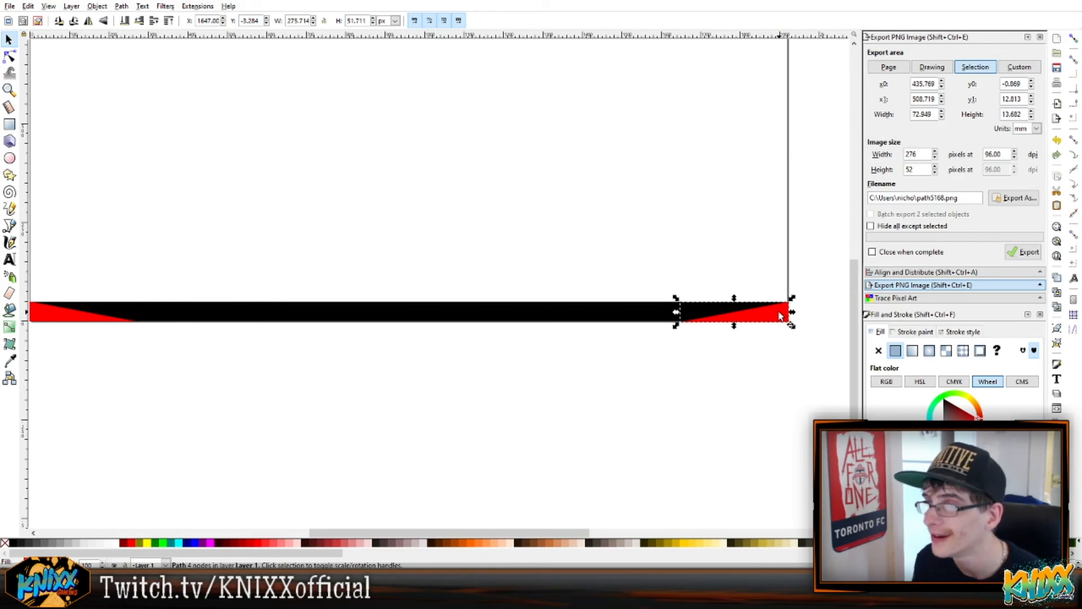
left_click(524, 525)
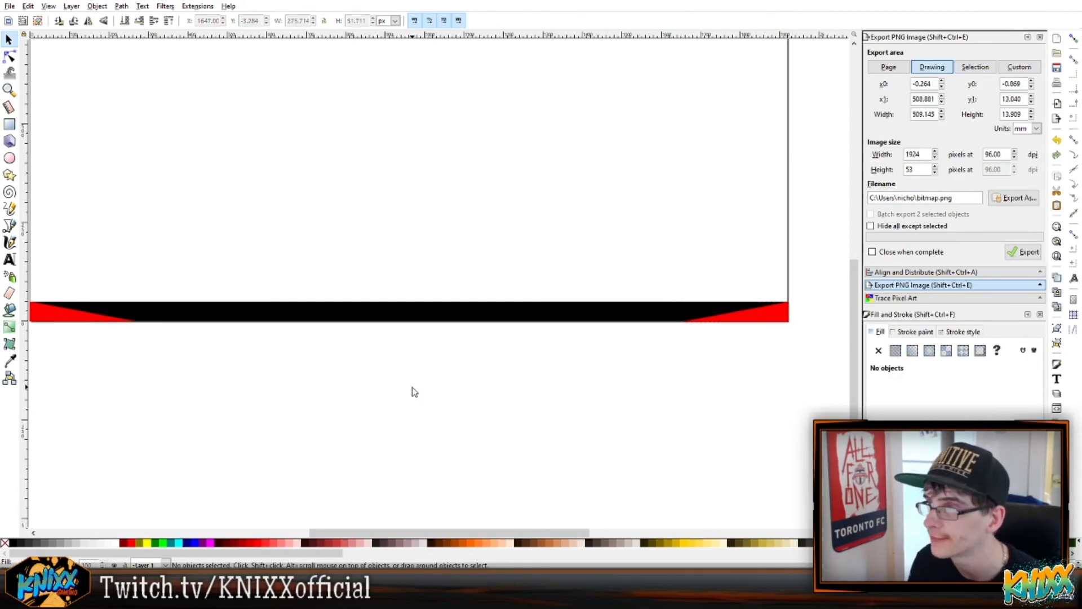
Apply a filter that softens the edges to both red triangles at the ends of the black bar
left_click(103, 320)
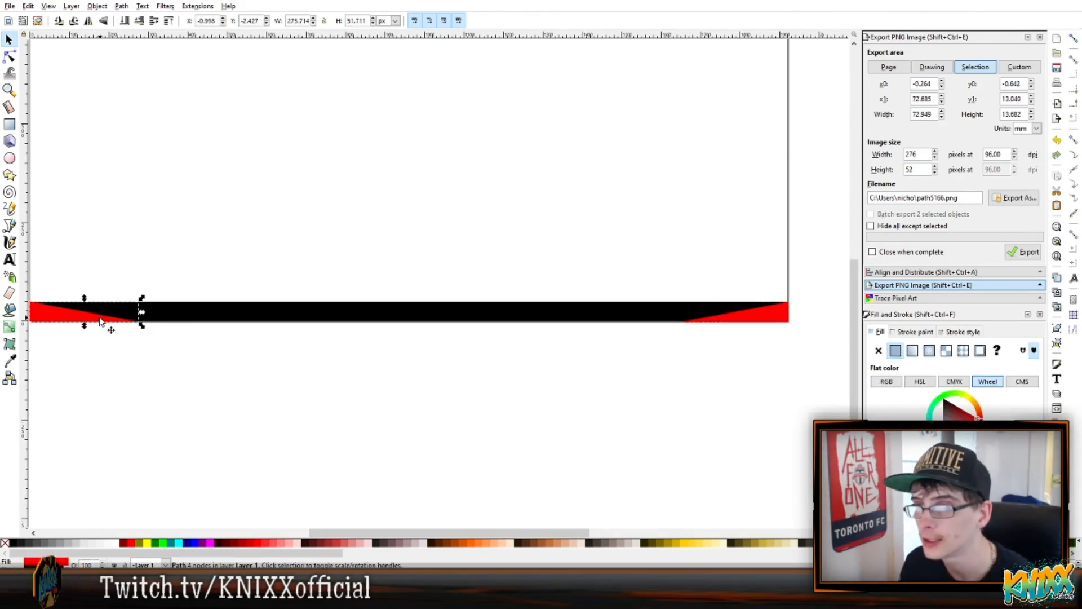
left_click(132, 445)
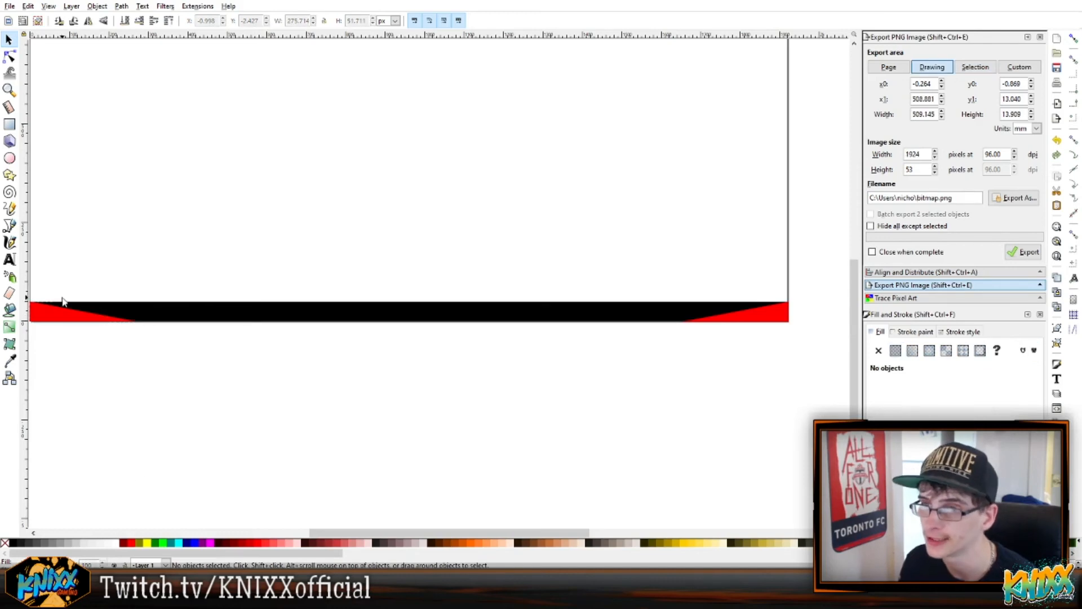
left_click(762, 318)
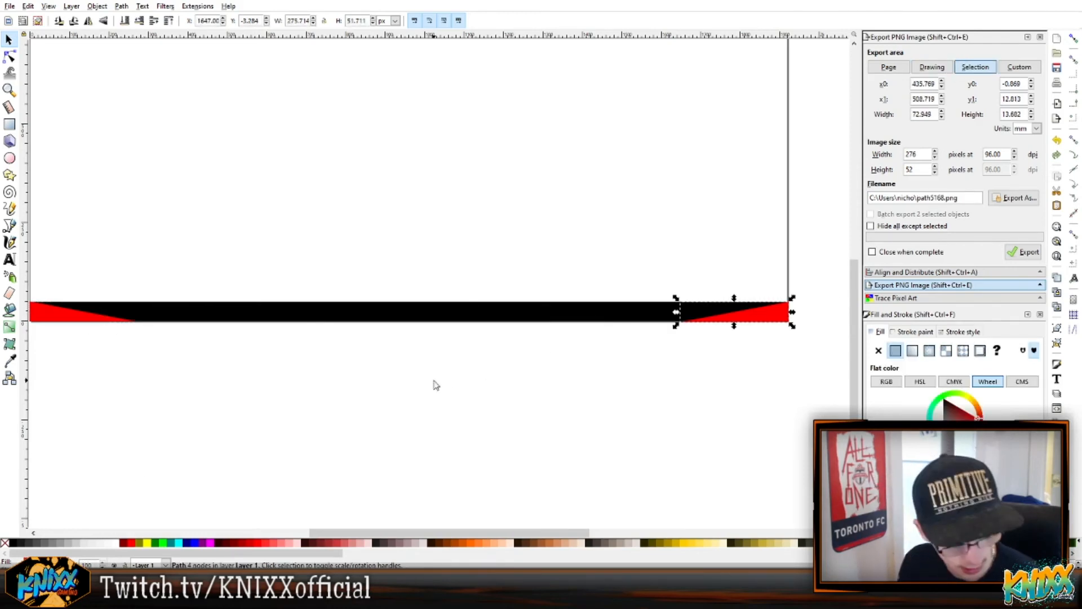
left_click(47, 320, "shift")
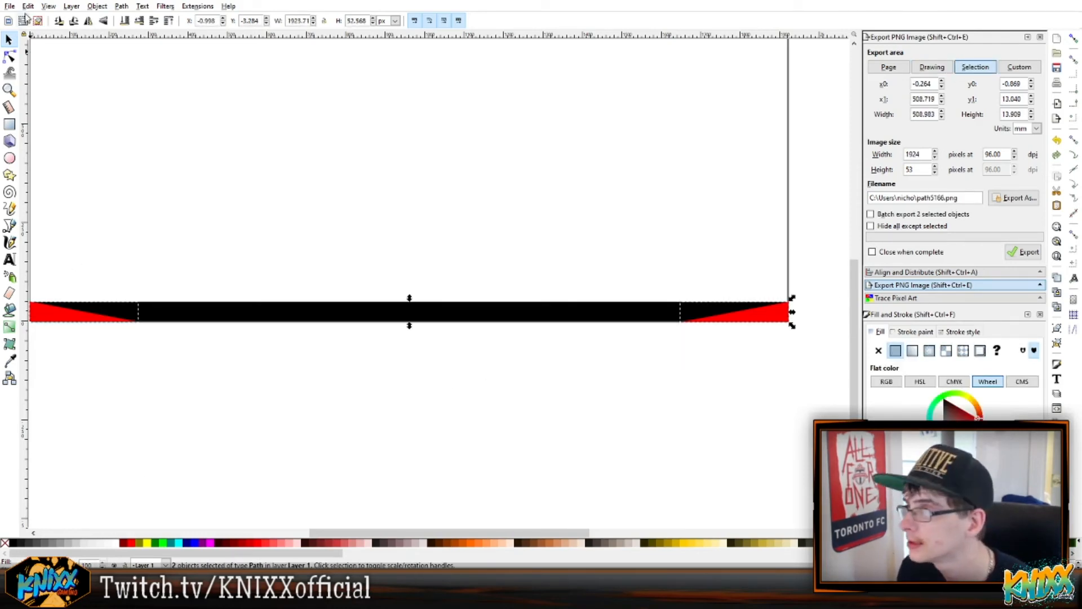
left_click(165, 7)
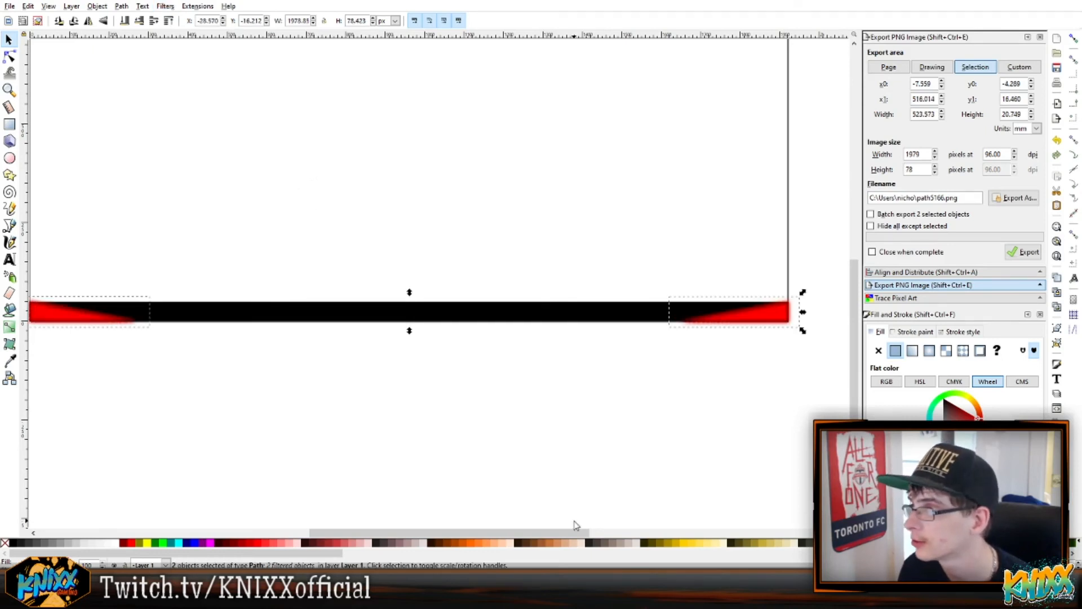
left_click(564, 438)
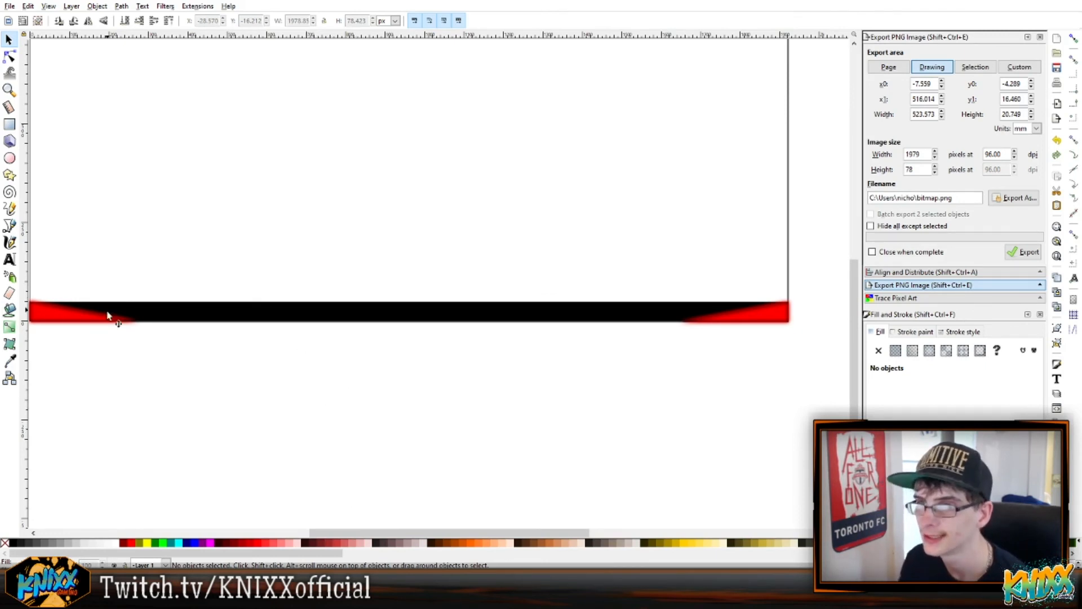
Apply the Button filter to the black bar and change its fill to a radial gradient
left_click(373, 314)
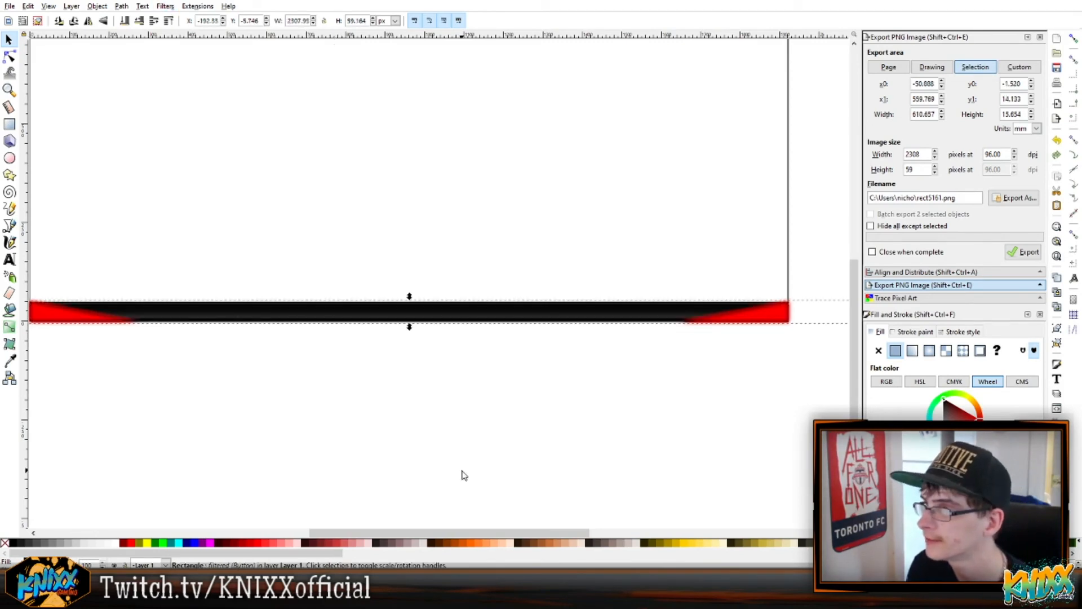
left_click(293, 427)
left_click(354, 320)
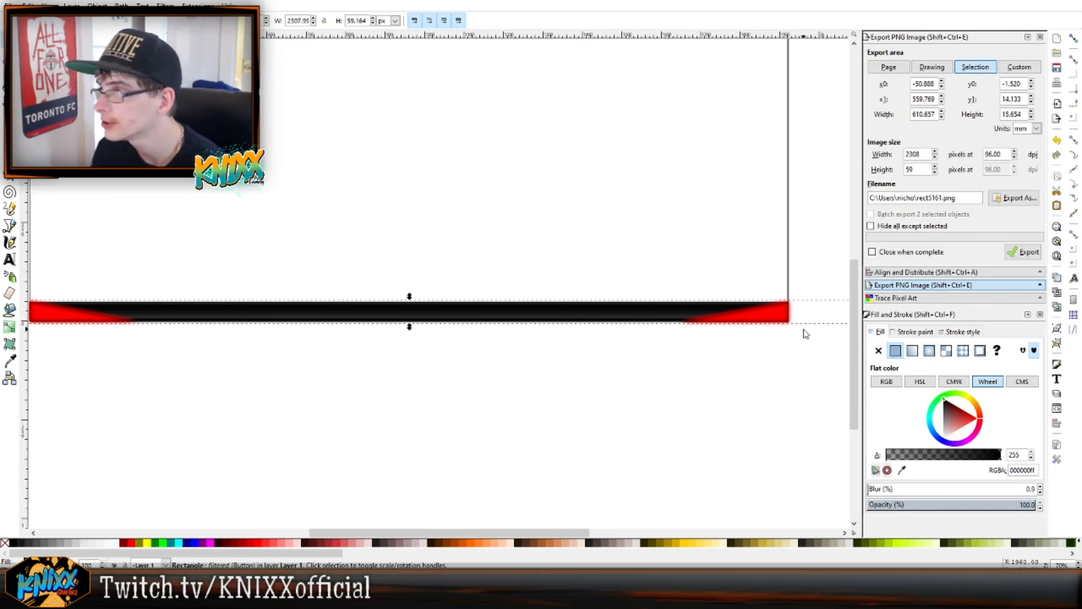
left_click(929, 350)
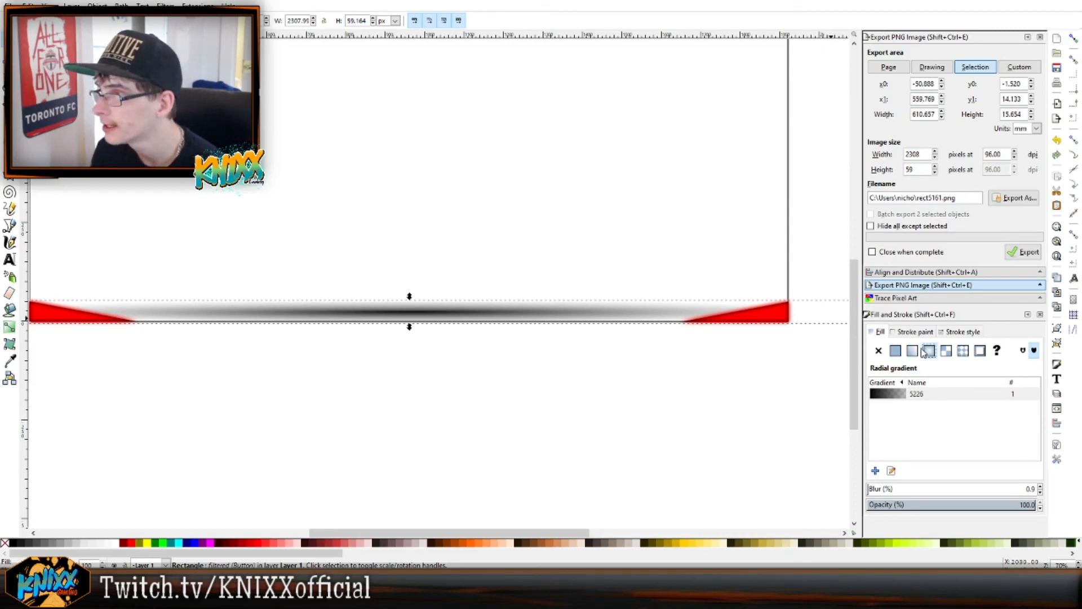
left_click(912, 351)
left_click(930, 350)
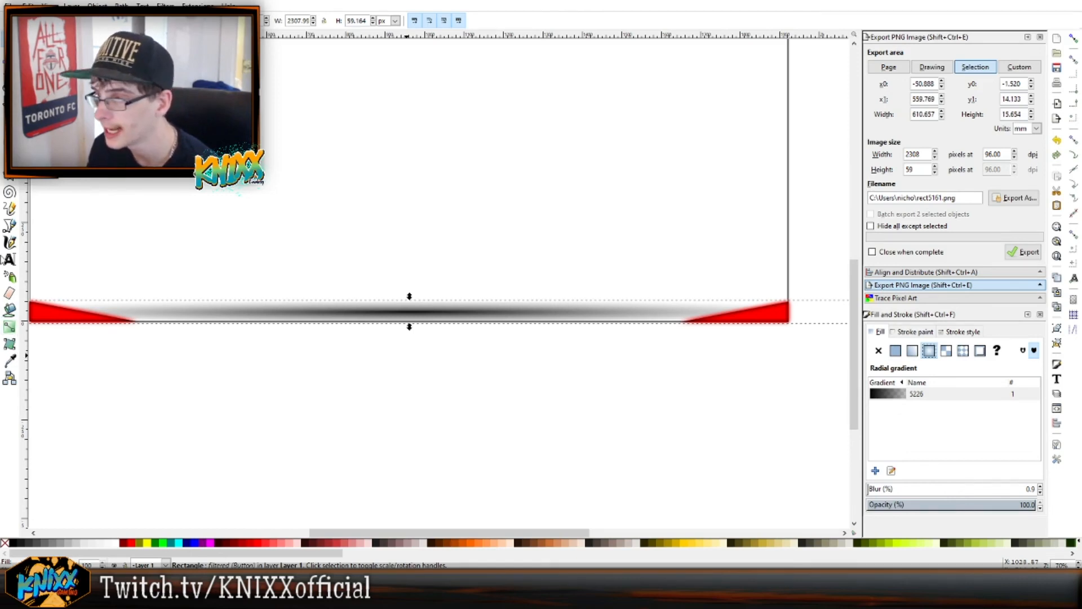
Insert a stop midway between the centre and outer stops of the bar's radial gradient
mouse_move(413, 533)
left_mouse_down()
mouse_move(375, 530)
mouse_move(395, 534)
left_mouse_up()
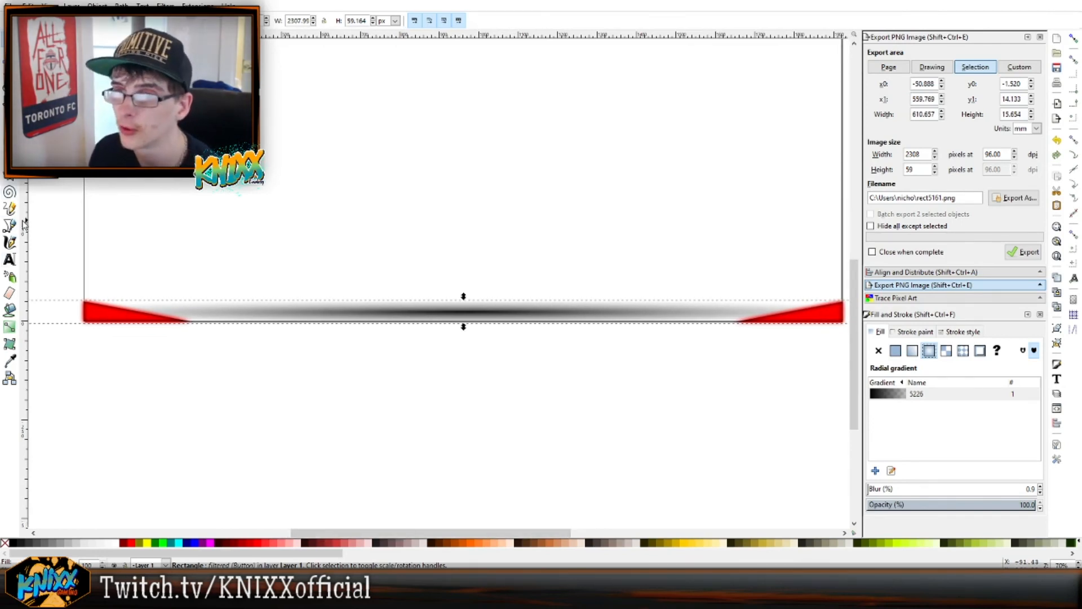
left_click(10, 327)
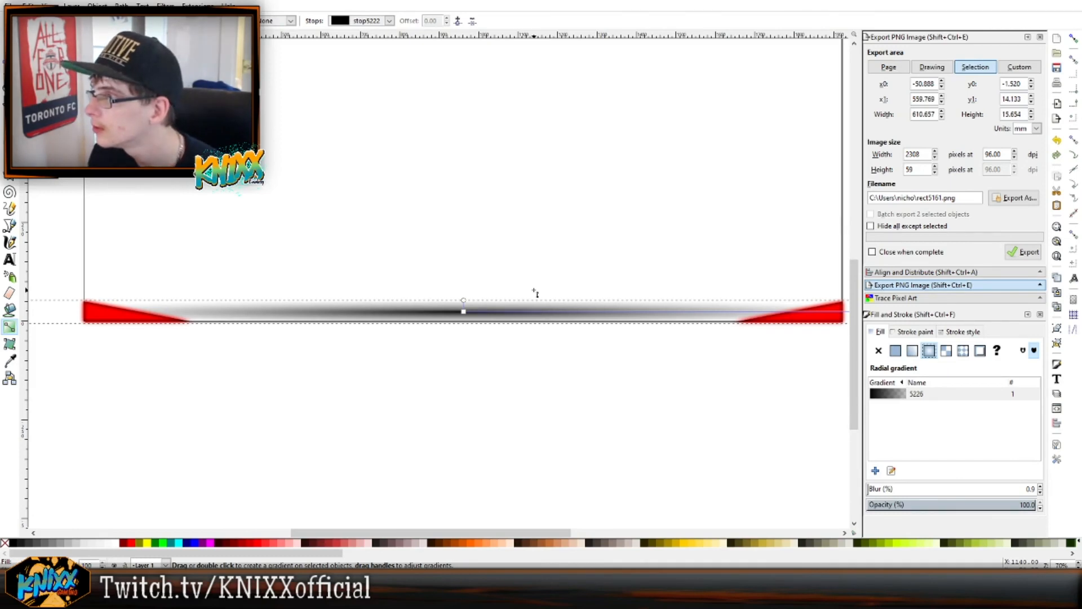
key("minus")
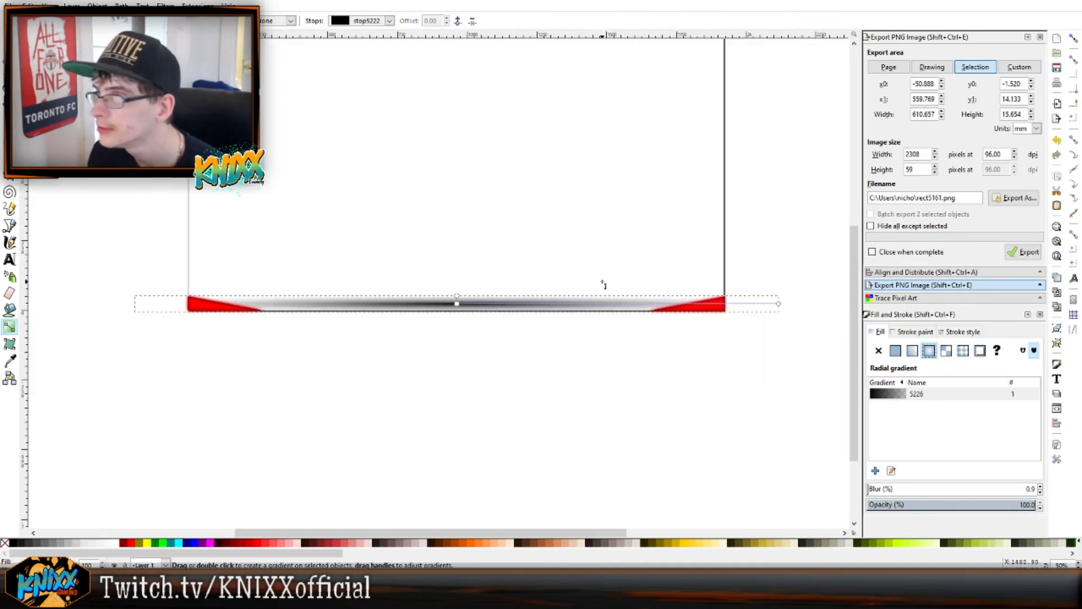
left_click(457, 304)
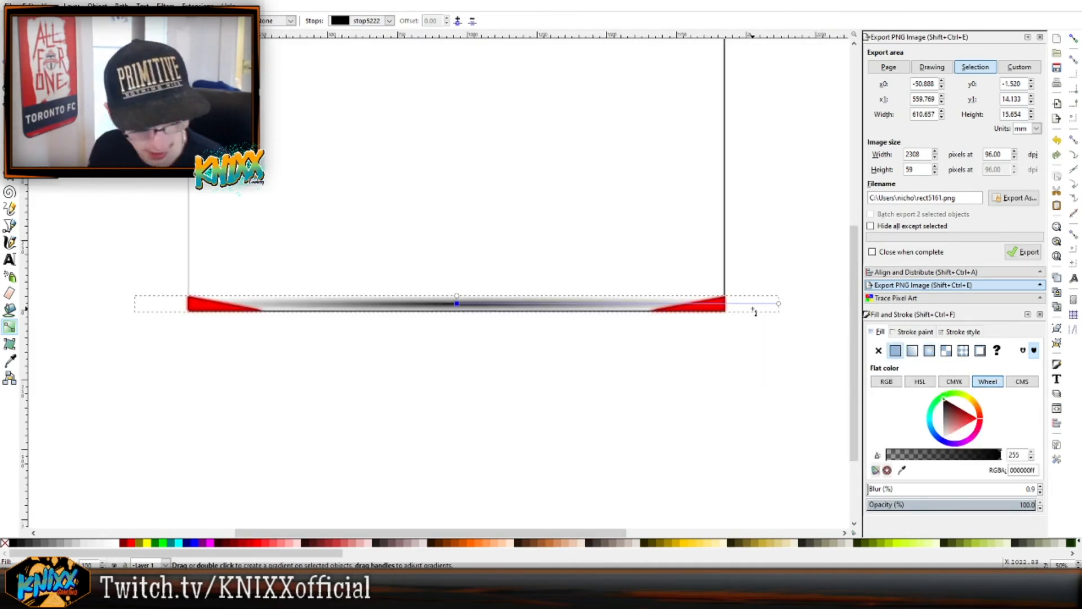
left_click(778, 304, "shift")
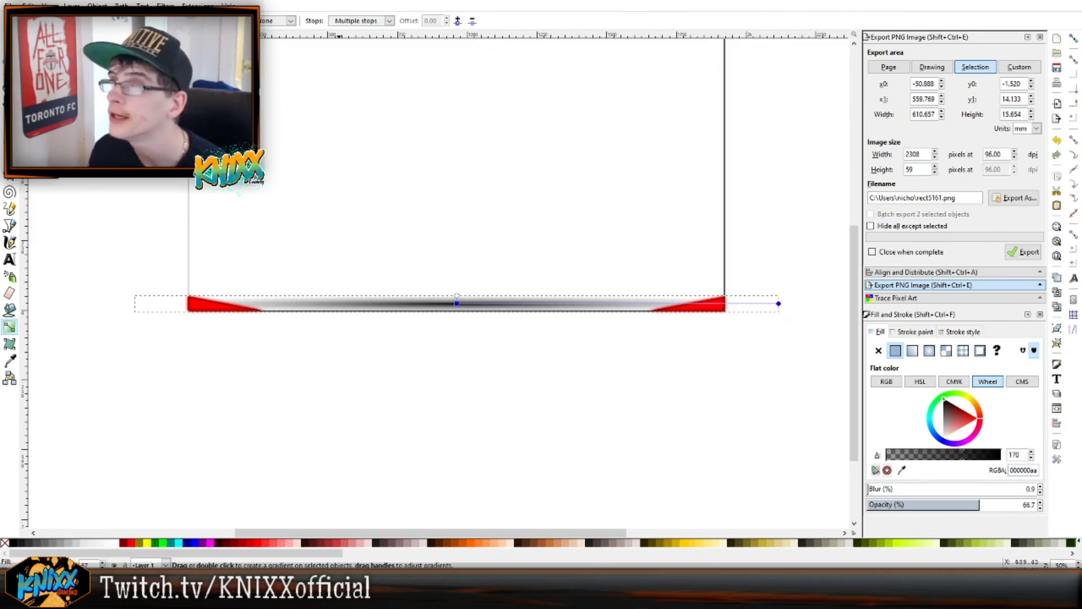
left_click(458, 21)
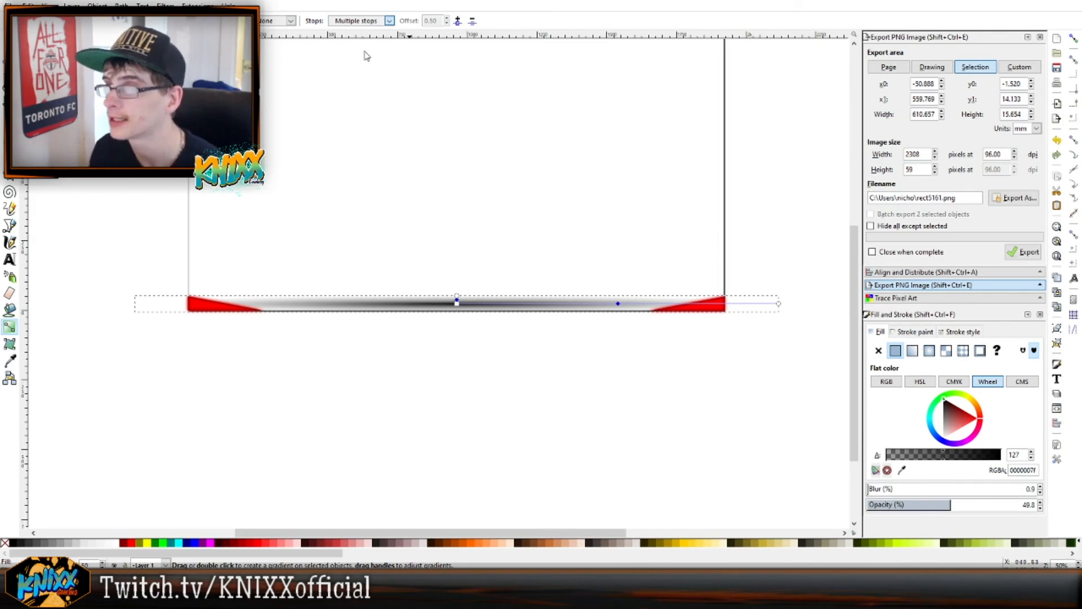
Colour the gradient's centre stop red (ff0000) and its middle stop dark red (a02c2c)
key("Tab")
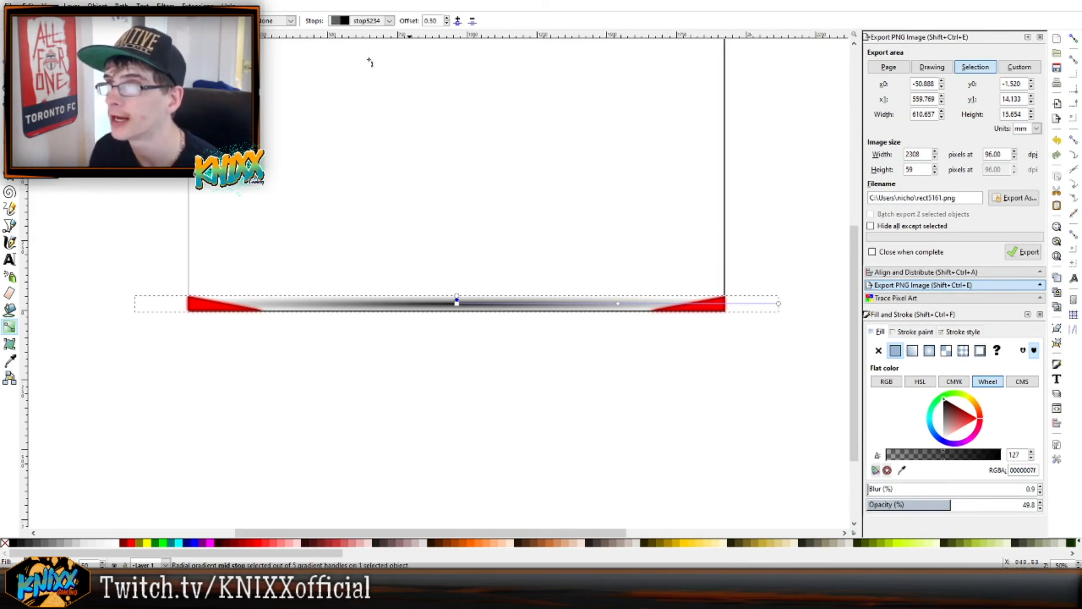
key("Tab")
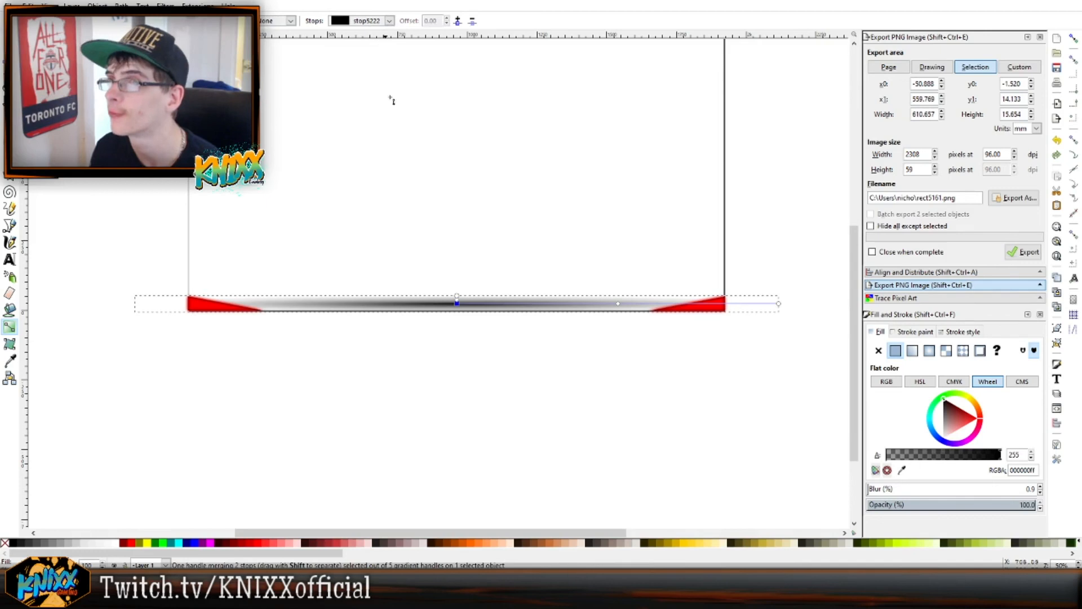
left_click(261, 546)
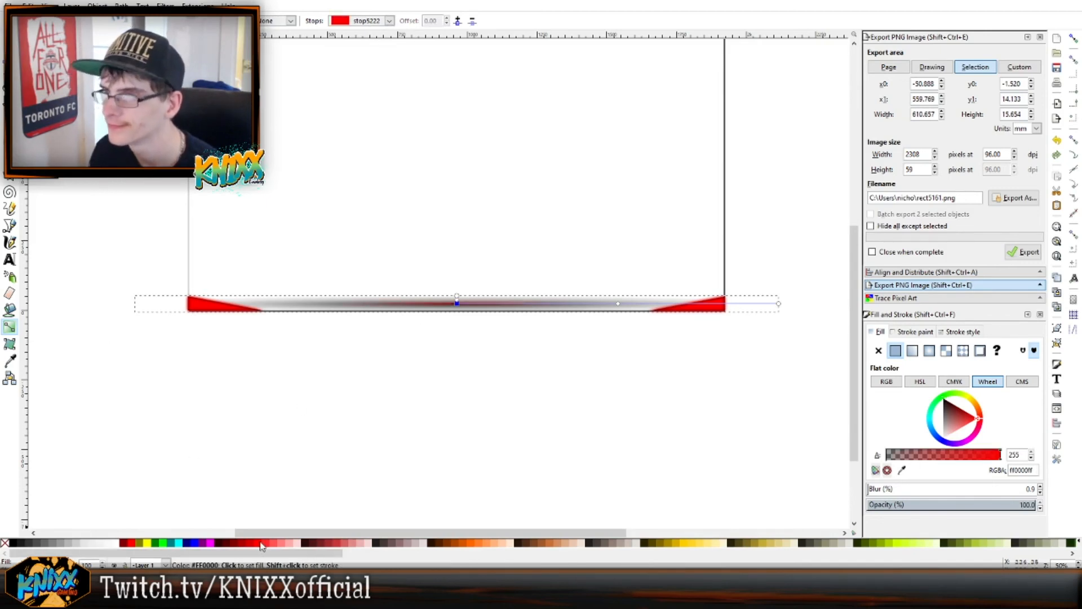
left_click(369, 23)
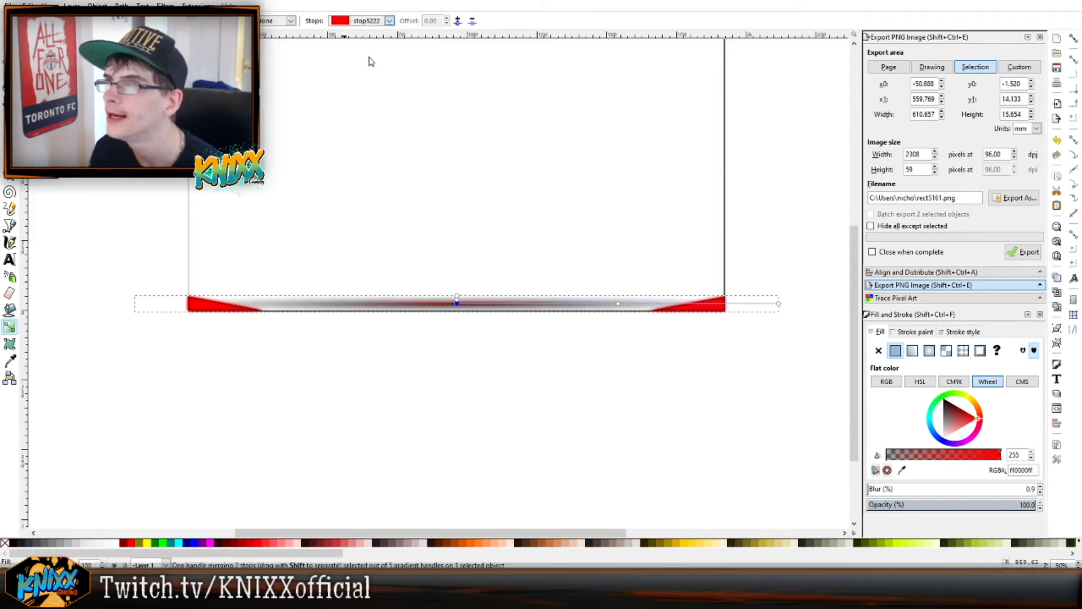
left_click(356, 43)
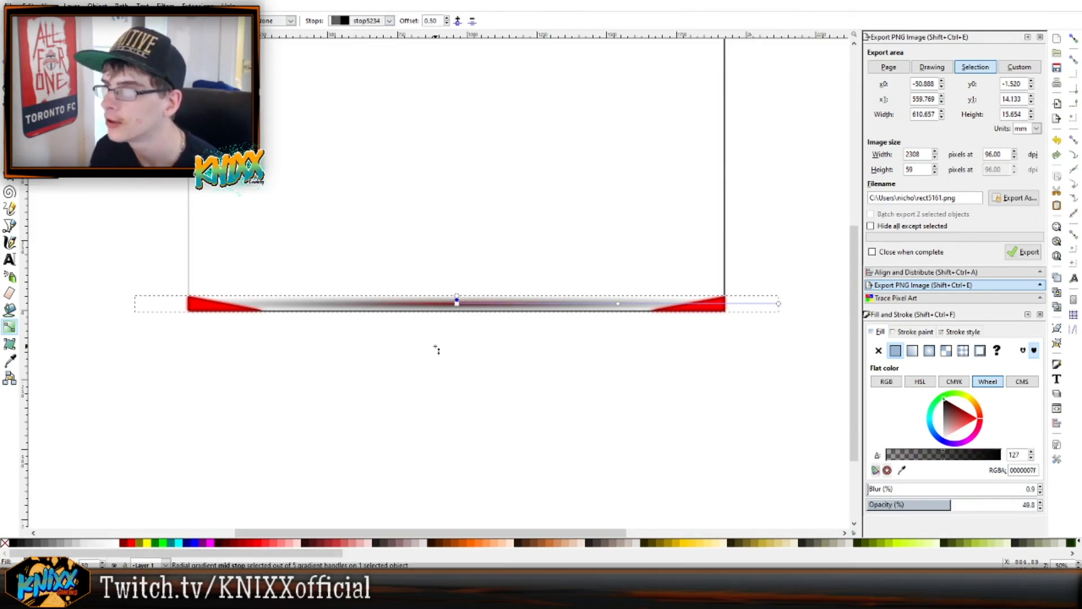
left_click(328, 545)
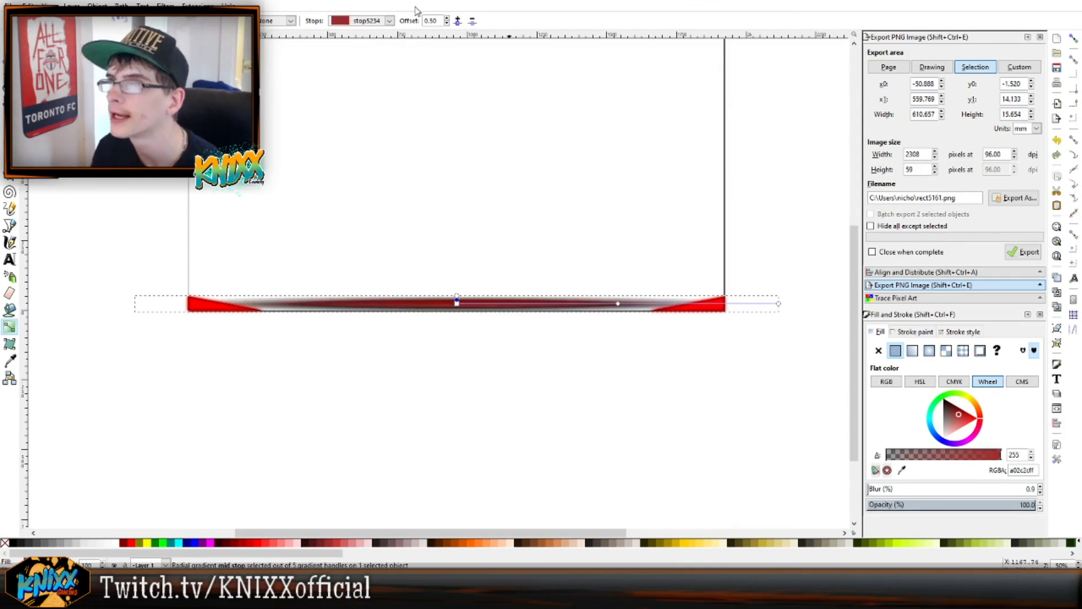
Set the gradient's outer stop to fully opaque black and deselect the bar
left_click(389, 21)
left_click(355, 68)
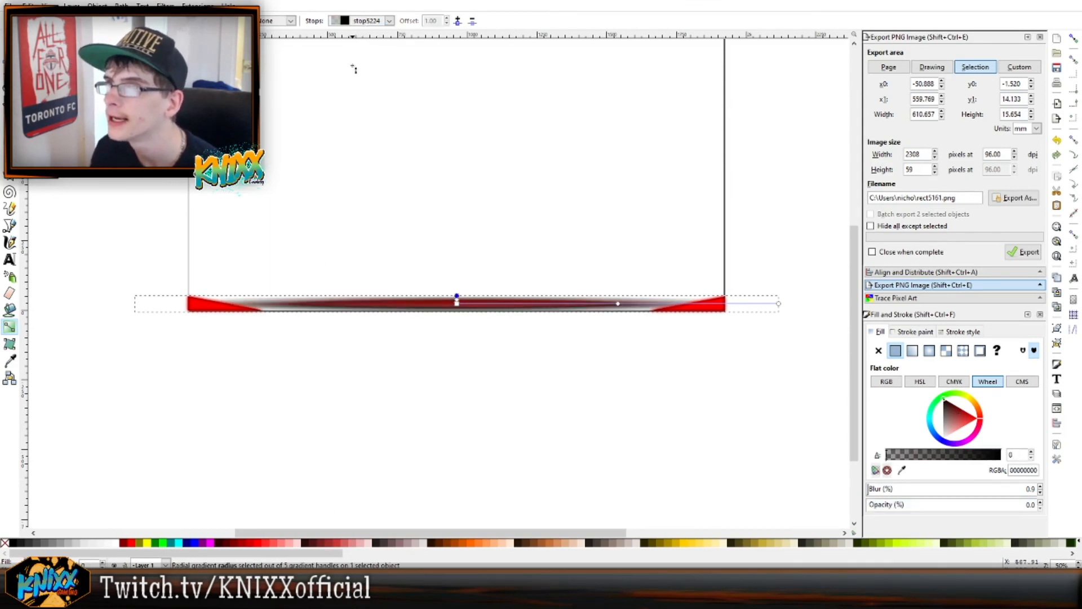
left_click(17, 545)
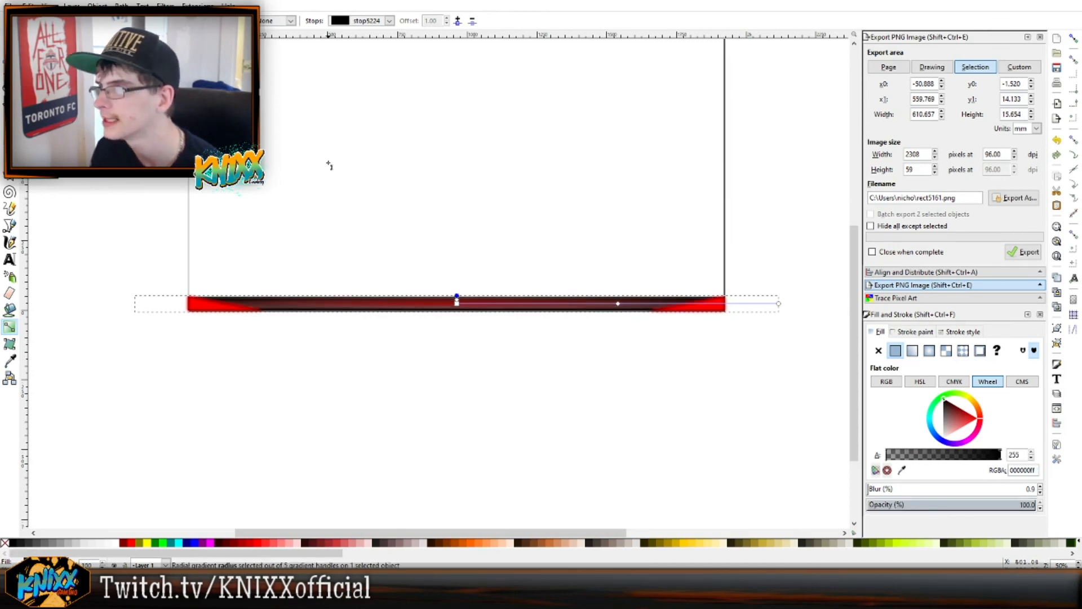
left_click(391, 441)
left_click(695, 207)
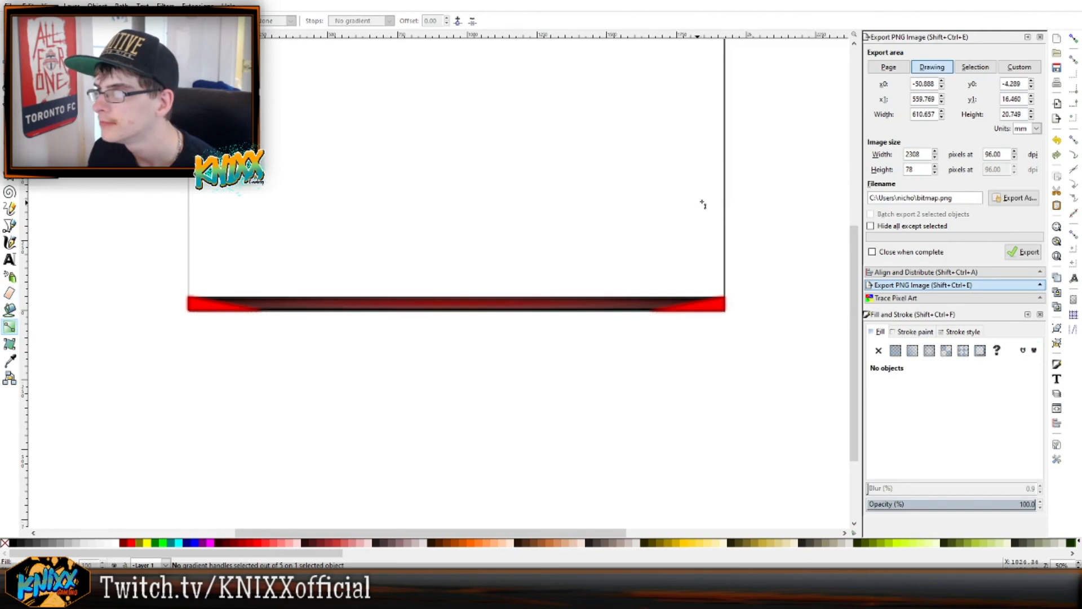
Draw a black ellipse about 192 by 176 px over the middle of the bar and delete it
scroll(776, 401, "up", 4)
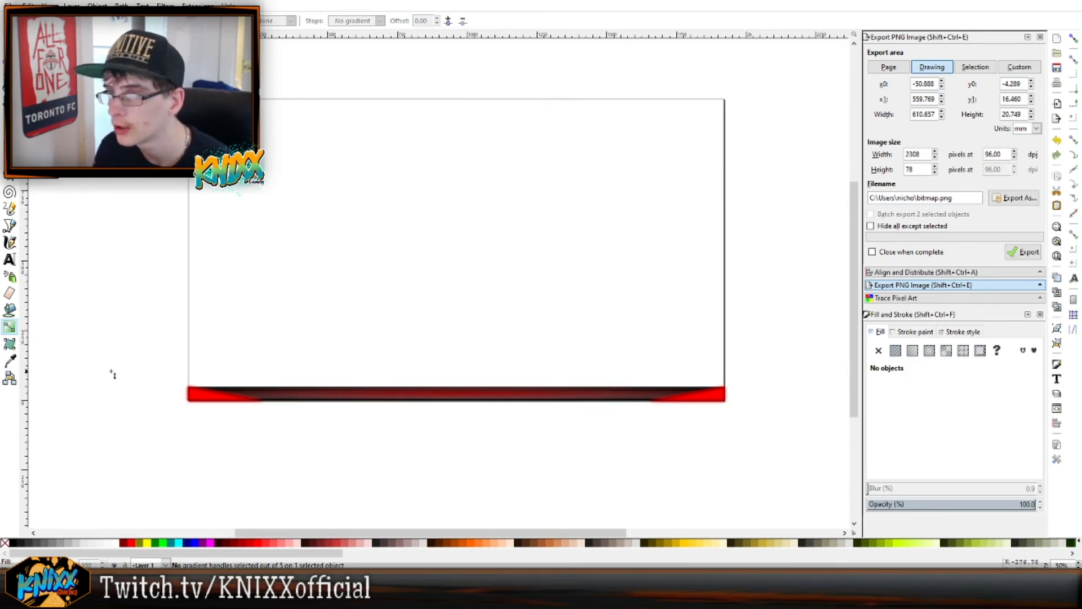
key("e")
mouse_move(98, 167)
left_mouse_down()
mouse_move(45, 226)
mouse_move(470, 367)
mouse_move(457, 381)
mouse_move(450, 374)
mouse_move(461, 402)
mouse_move(429, 375)
mouse_move(443, 378)
left_mouse_up()
key("s")
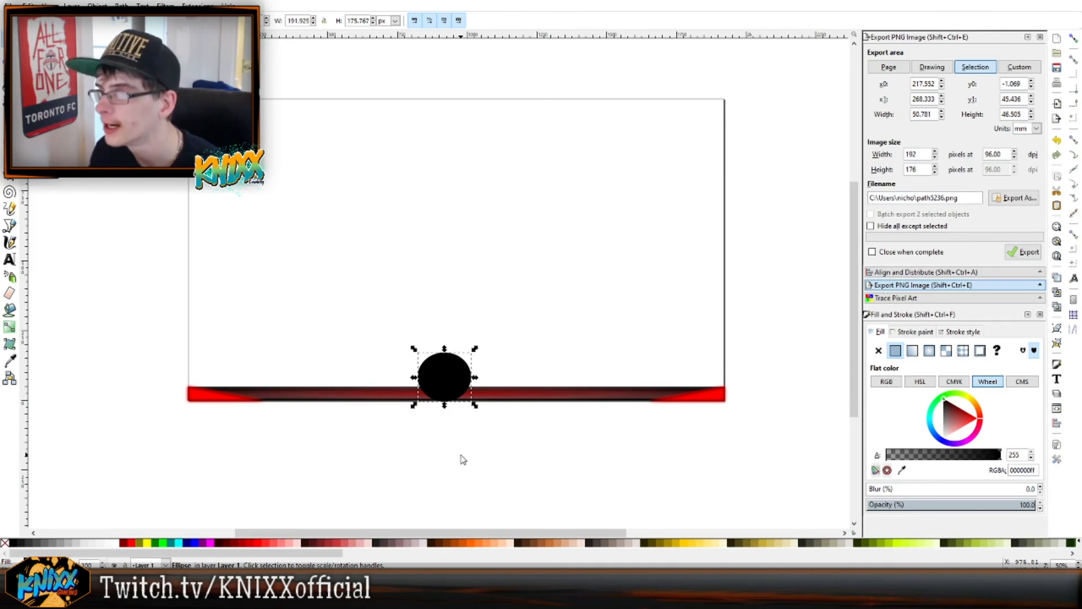
key("Delete")
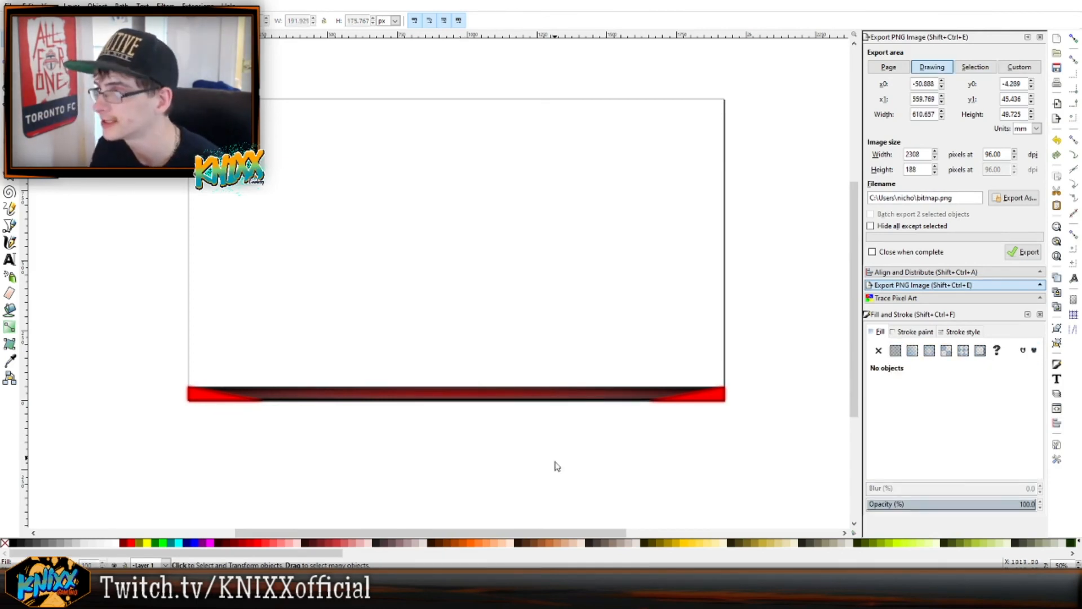